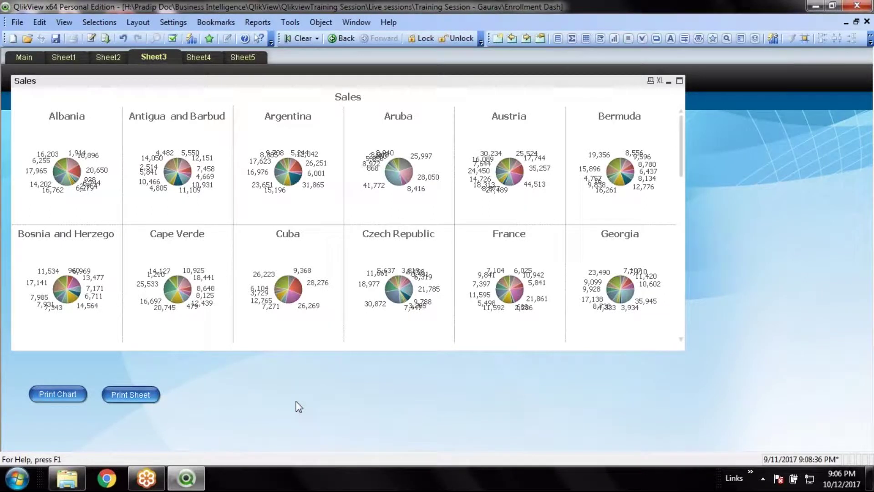
Bring up and dismiss the sheet's context menu several times on Sheet3 without choosing anything
{"action": "right_click", "coordinate": [408, 424]}
{"action": "left_click", "coordinate": [324, 424]}
{"action": "right_click", "coordinate": [356, 401]}
{"action": "left_click", "coordinate": [280, 395]}
{"action": "right_click", "coordinate": [332, 408]}
{"action": "left_click", "coordinate": [255, 410]}
{"action": "right_click", "coordinate": [274, 414]}
{"action": "left_click", "coordinate": [222, 402]}
{"action": "right_click", "coordinate": [305, 392]}
{"action": "left_click", "coordinate": [268, 395]}
On Sheet4, create a new Straight Table chart and advance to its Dimensions page
{"action": "left_click", "coordinate": [207, 61]}
{"action": "right_click", "coordinate": [167, 110]}
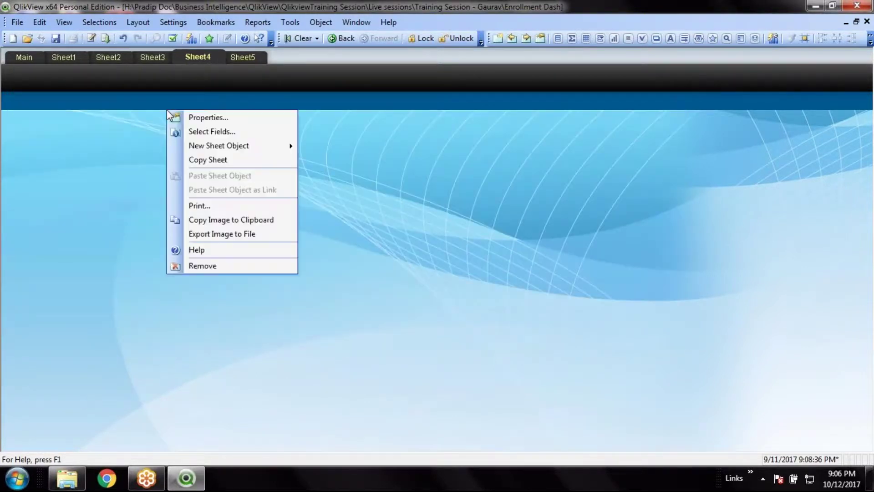
{"action": "mouse_move", "coordinate": [233, 146]}
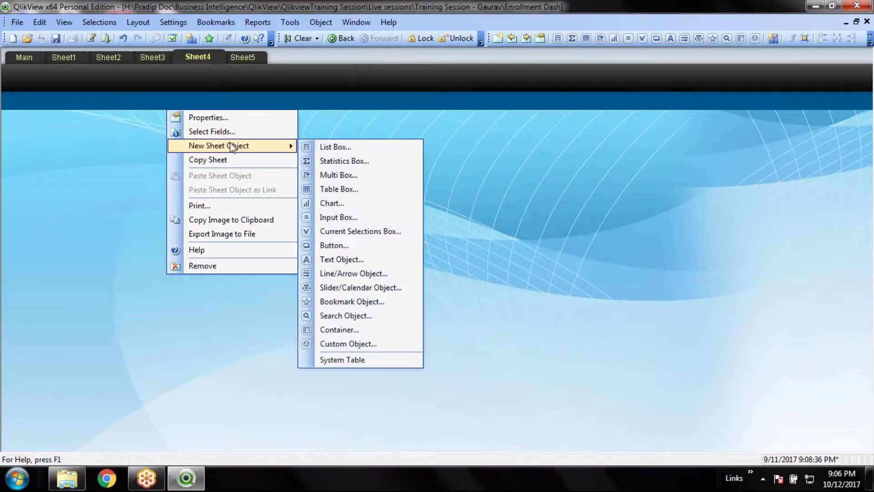
{"action": "left_click", "coordinate": [349, 208]}
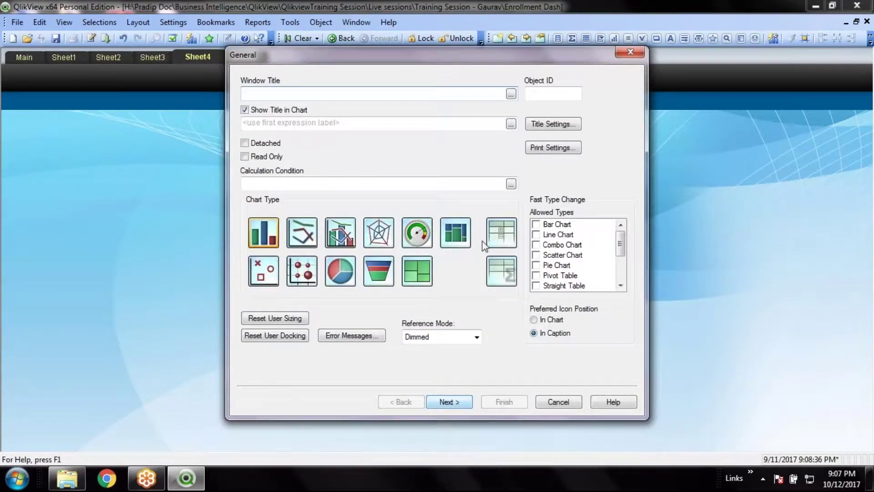
{"action": "left_click", "coordinate": [501, 271]}
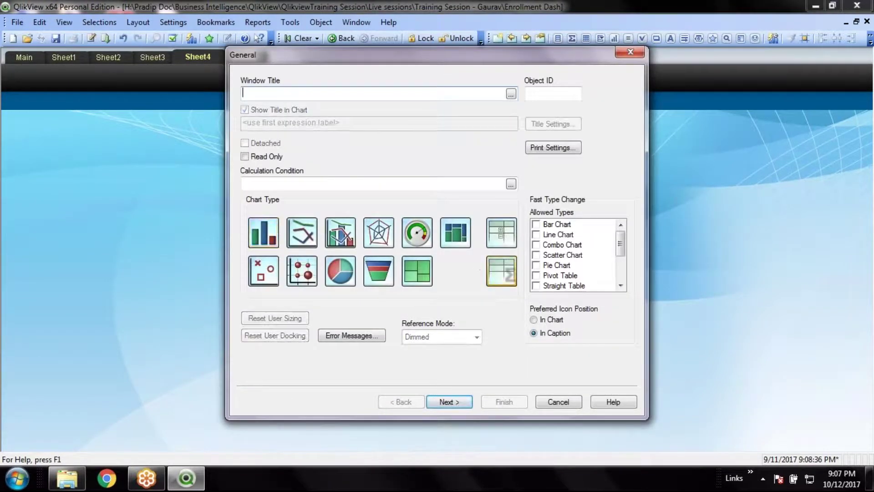
{"action": "left_click", "coordinate": [455, 400]}
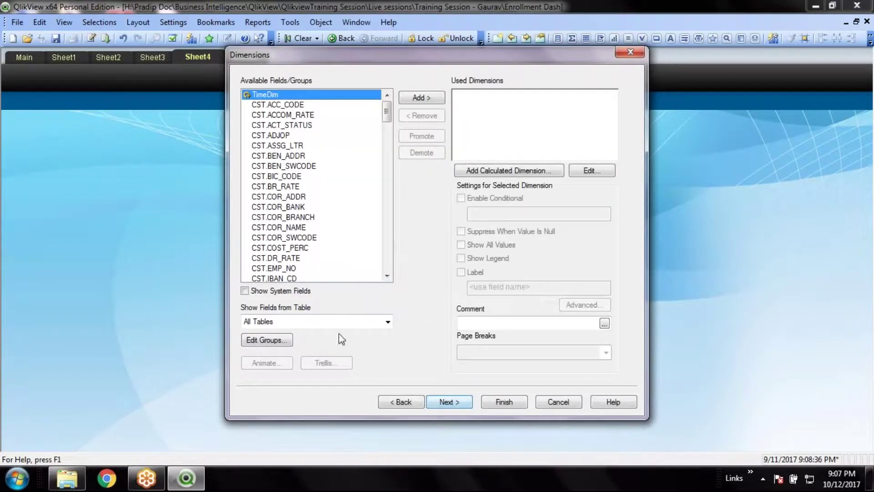
Add DELIORD_NO from the ORD table and CST.SUB_CONTACT from the CST table as dimensions
{"action": "left_click", "coordinate": [360, 324]}
{"action": "left_click", "coordinate": [296, 384]}
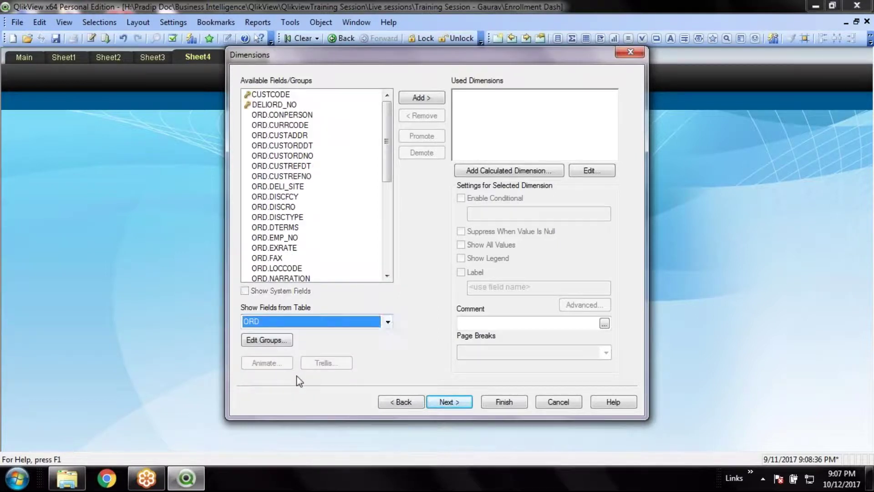
{"action": "double_click", "coordinate": [277, 108]}
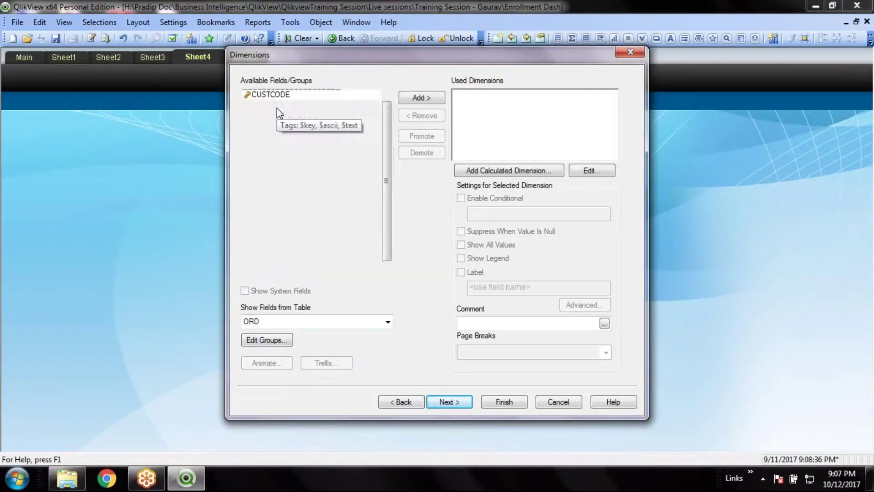
{"action": "left_click", "coordinate": [312, 324]}
{"action": "left_click", "coordinate": [273, 365]}
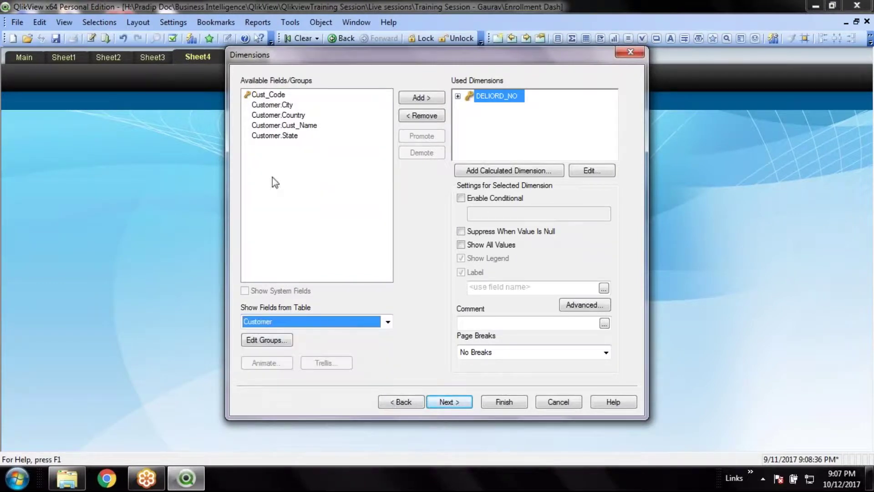
{"action": "left_click", "coordinate": [310, 322]}
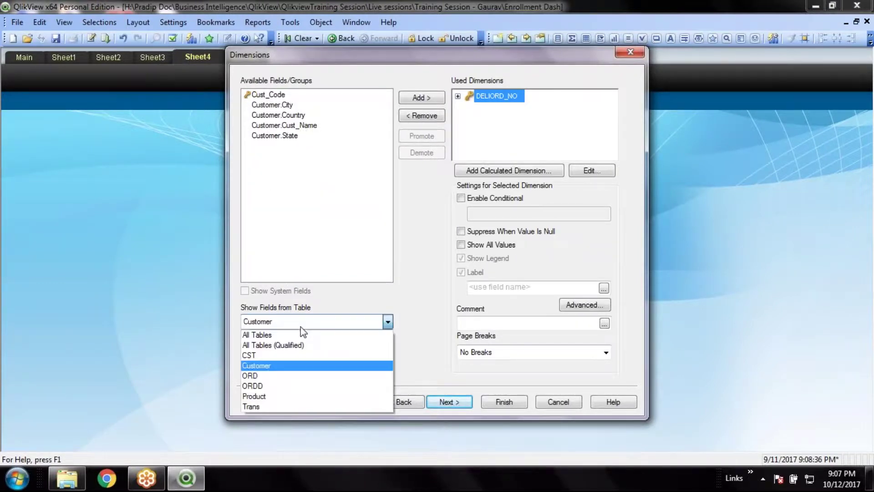
{"action": "left_click", "coordinate": [264, 355]}
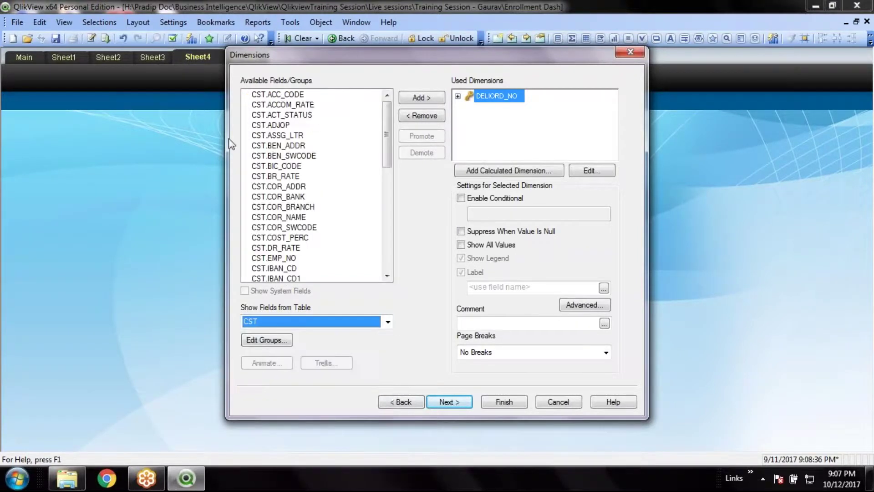
{"action": "left_click_drag", "start_coordinate": [387, 160], "coordinate": [389, 224]}
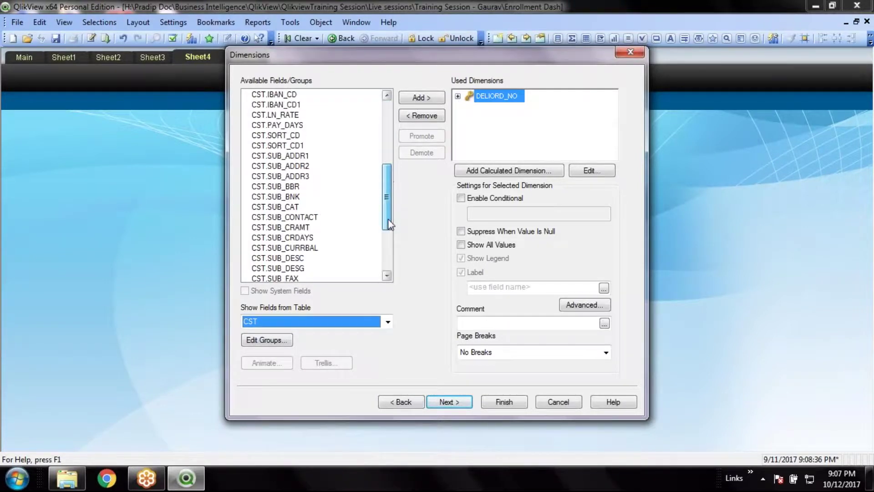
{"action": "double_click", "coordinate": [332, 221]}
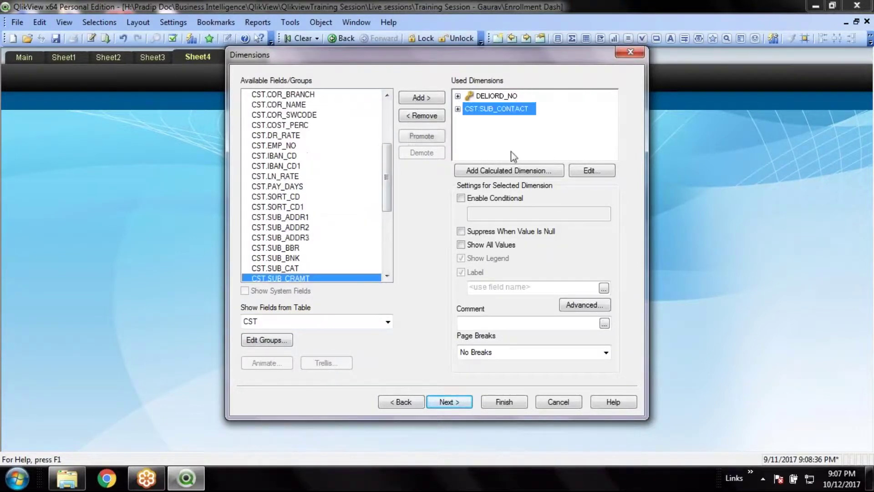
Add ORD.ORDER_DATE and ORD.NETRO from the ORD table as dimensions
{"action": "left_click", "coordinate": [278, 322]}
{"action": "left_click", "coordinate": [267, 379]}
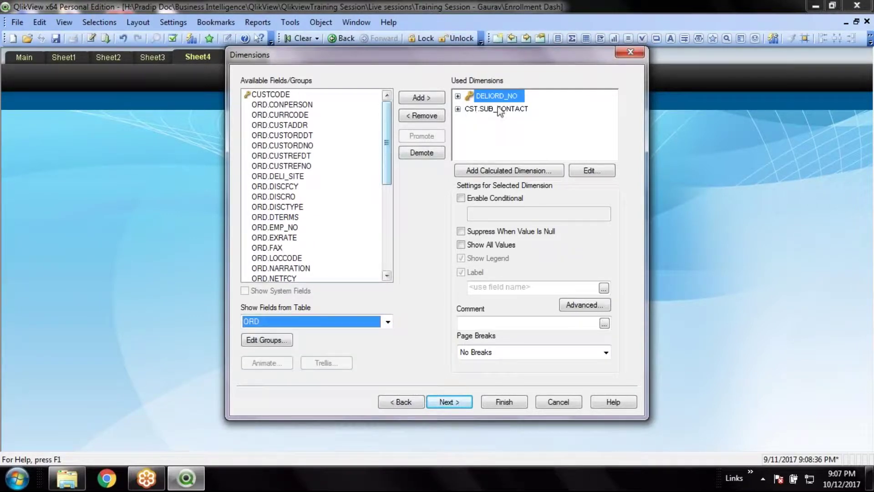
{"action": "key", "text": "Down"}
{"action": "left_click_drag", "start_coordinate": [386, 165], "coordinate": [387, 210]}
{"action": "double_click", "coordinate": [309, 197]}
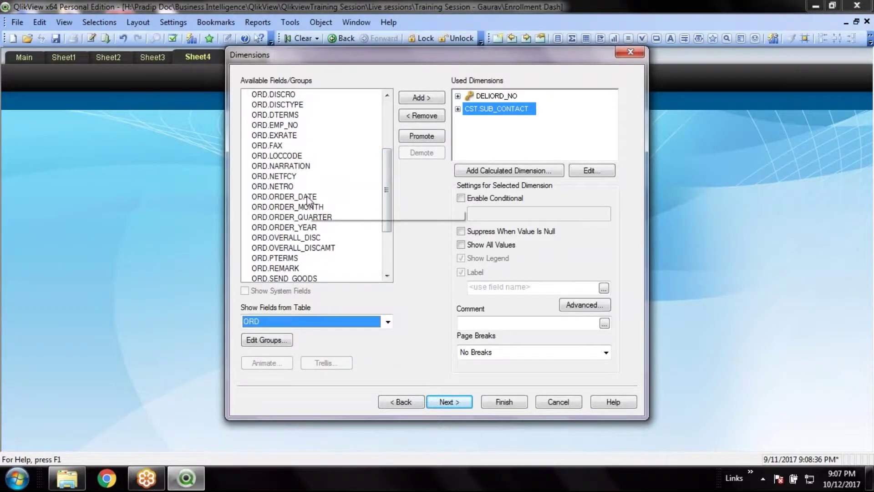
{"action": "scroll", "coordinate": [316, 210], "scroll_direction": "down", "scroll_amount": 4}
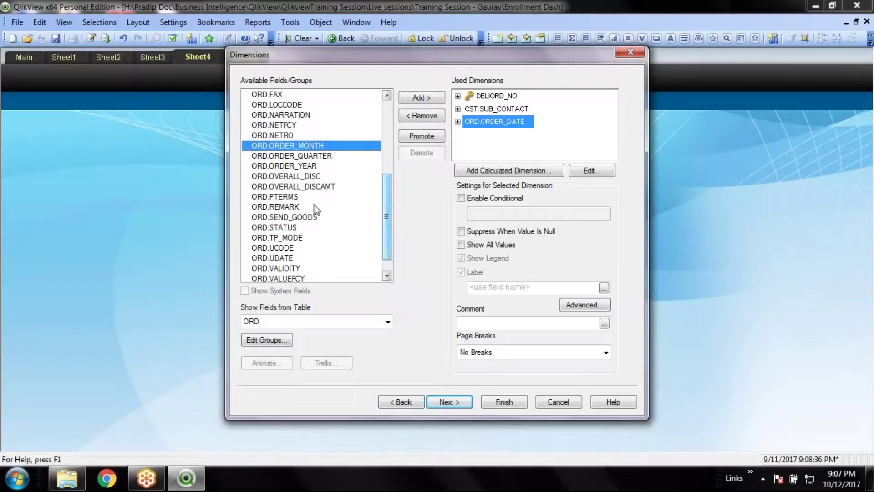
{"action": "double_click", "coordinate": [286, 135]}
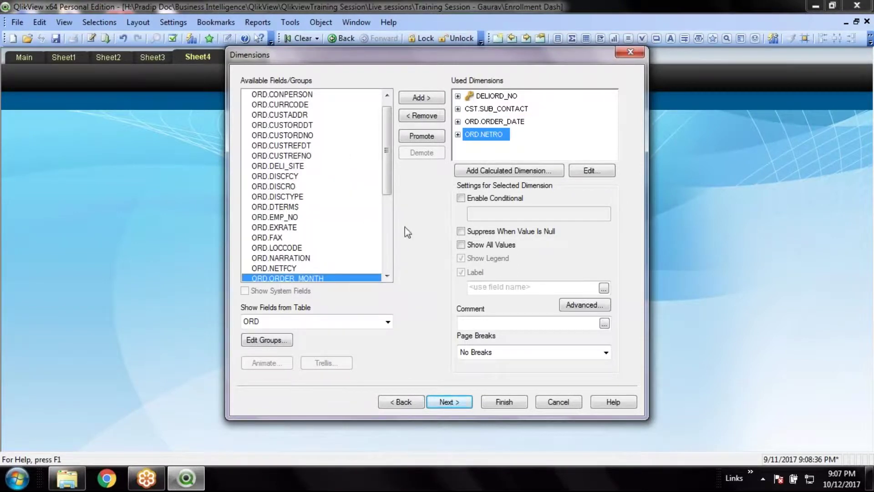
Add CST.SUB_ADDR1 from the CST table as a dimension
{"action": "left_click", "coordinate": [284, 327]}
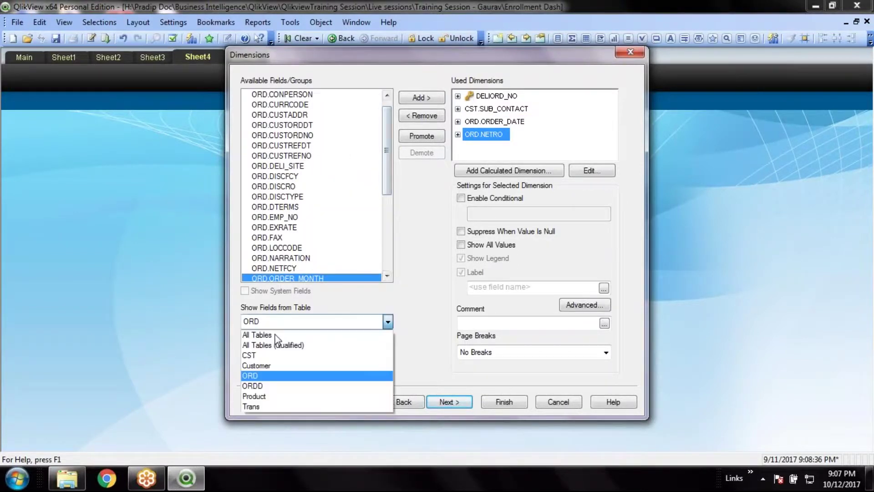
{"action": "left_click", "coordinate": [273, 365]}
{"action": "left_click", "coordinate": [294, 320]}
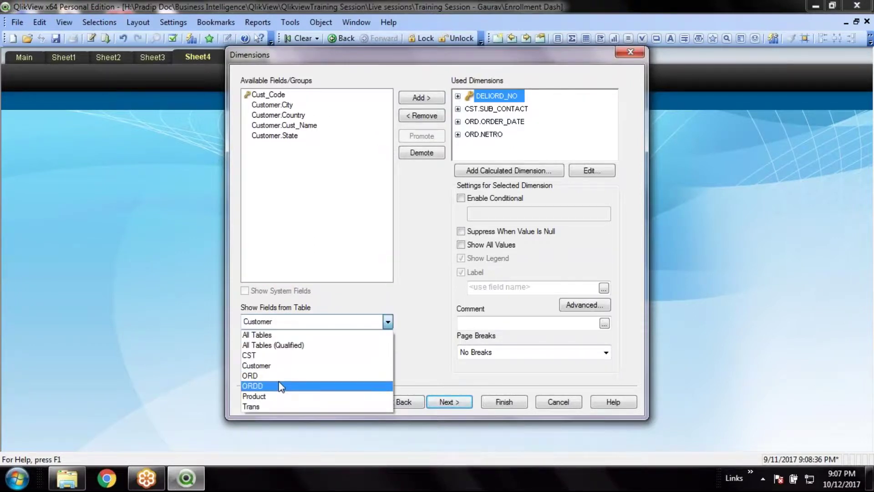
{"action": "left_click", "coordinate": [277, 355]}
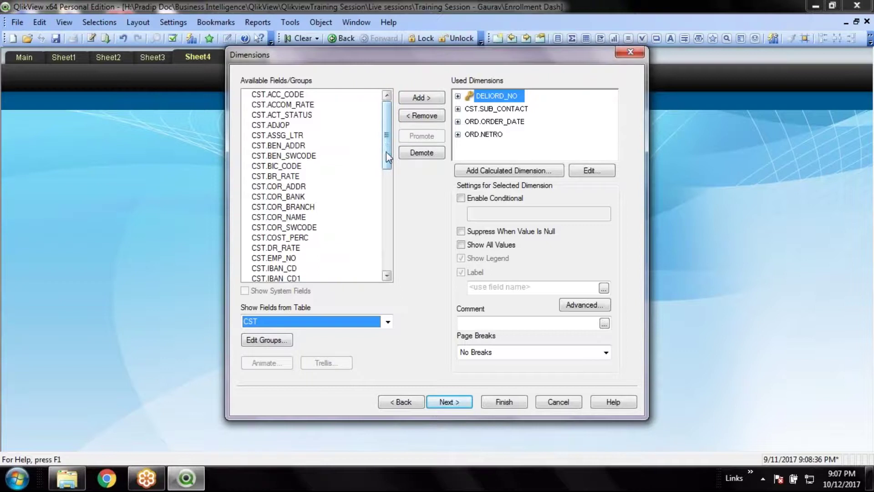
{"action": "left_click_drag", "start_coordinate": [386, 151], "coordinate": [389, 230]}
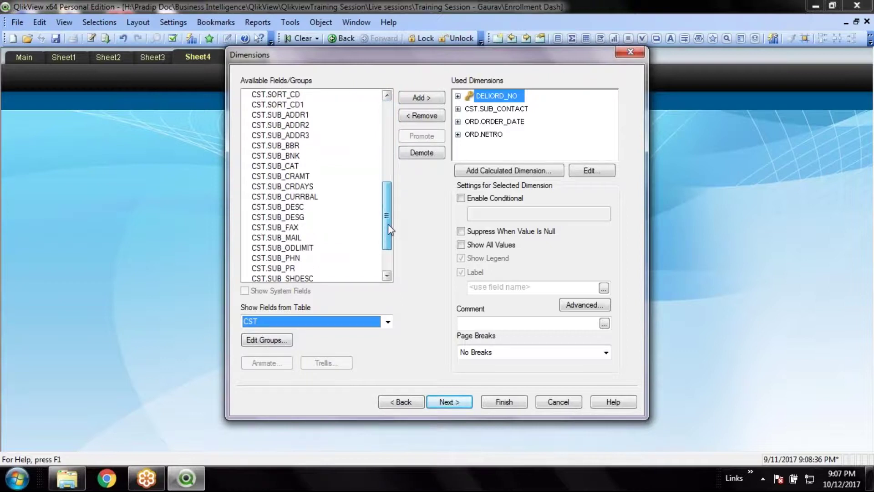
{"action": "double_click", "coordinate": [307, 116]}
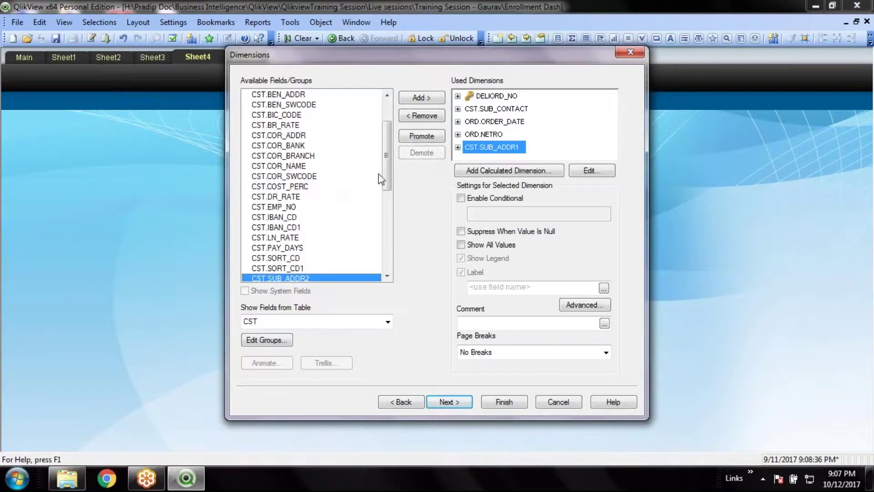
{"action": "left_click_drag", "start_coordinate": [387, 166], "coordinate": [390, 256]}
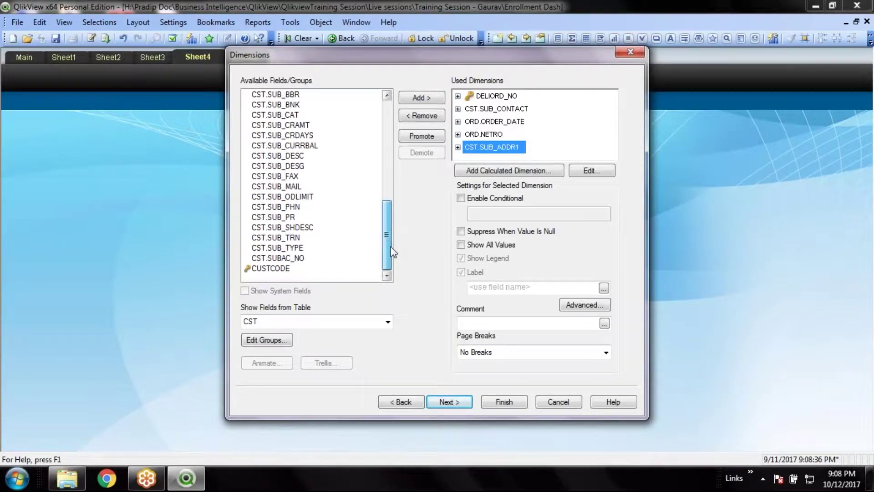
Add CST.SUB_PHN, move CST.SUB_CONTACT to the top, and remove ORD.NETRO from the dimensions
{"action": "double_click", "coordinate": [312, 209]}
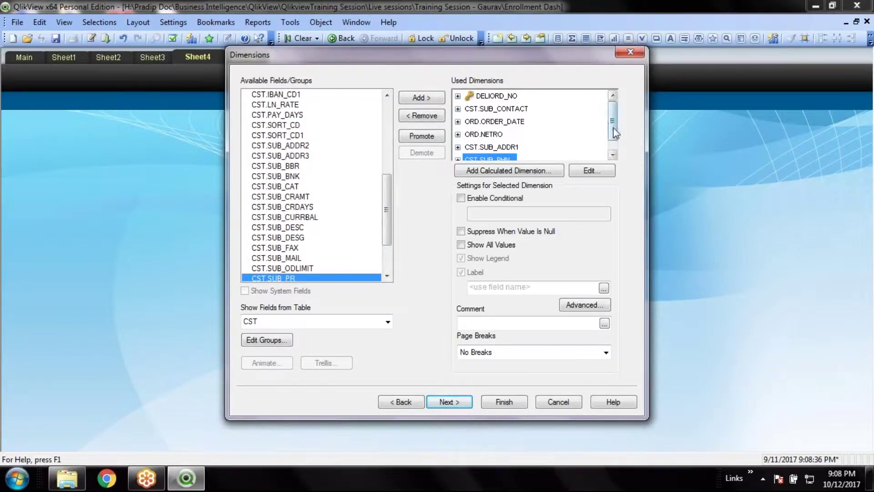
{"action": "left_click_drag", "start_coordinate": [615, 133], "coordinate": [612, 143]}
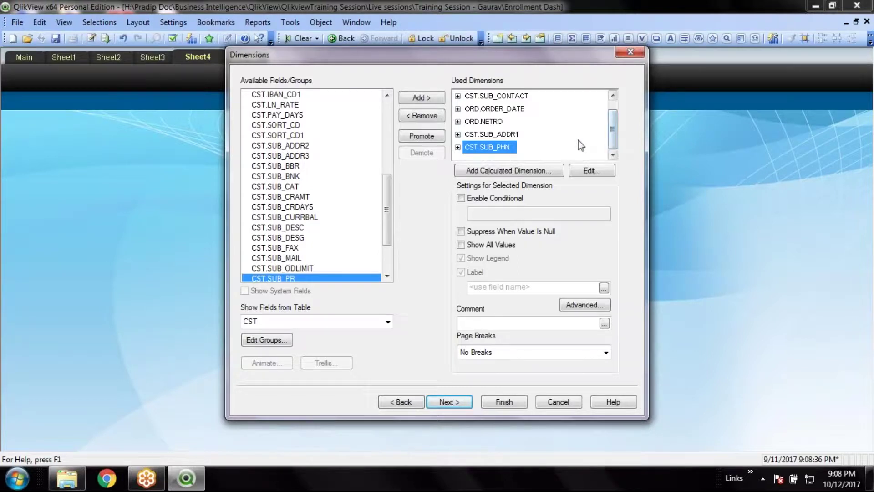
{"action": "left_click", "coordinate": [488, 125]}
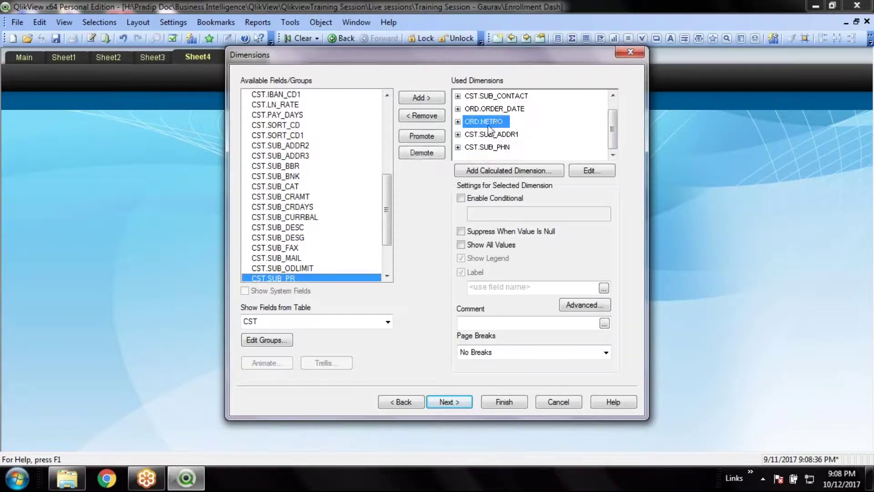
{"action": "left_click", "coordinate": [433, 137]}
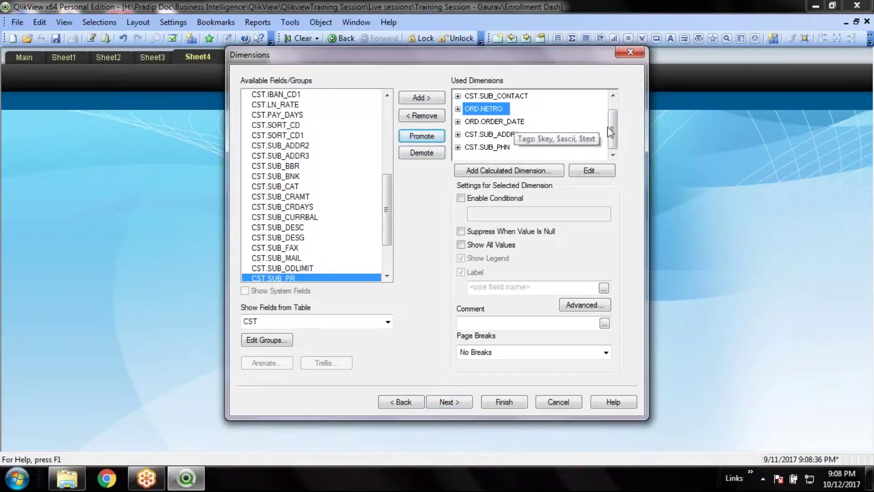
{"action": "scroll", "coordinate": [613, 122], "scroll_direction": "up", "scroll_amount": 1}
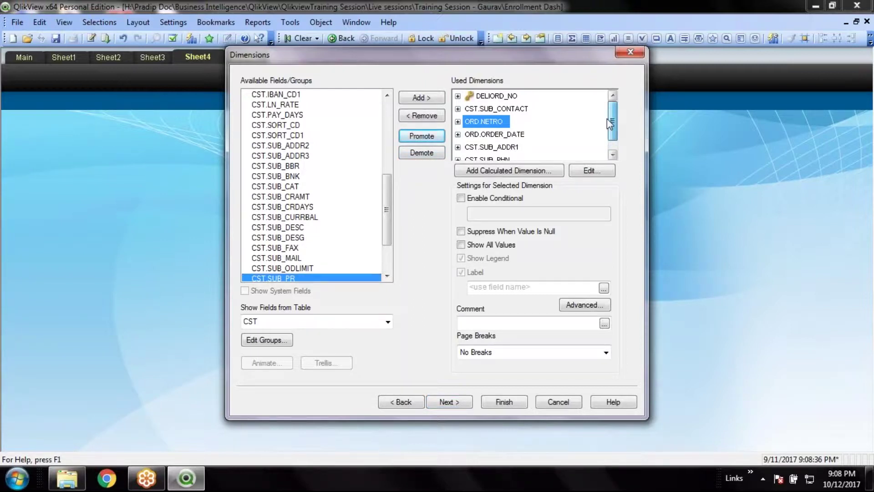
{"action": "left_click", "coordinate": [518, 110]}
{"action": "left_click", "coordinate": [422, 138]}
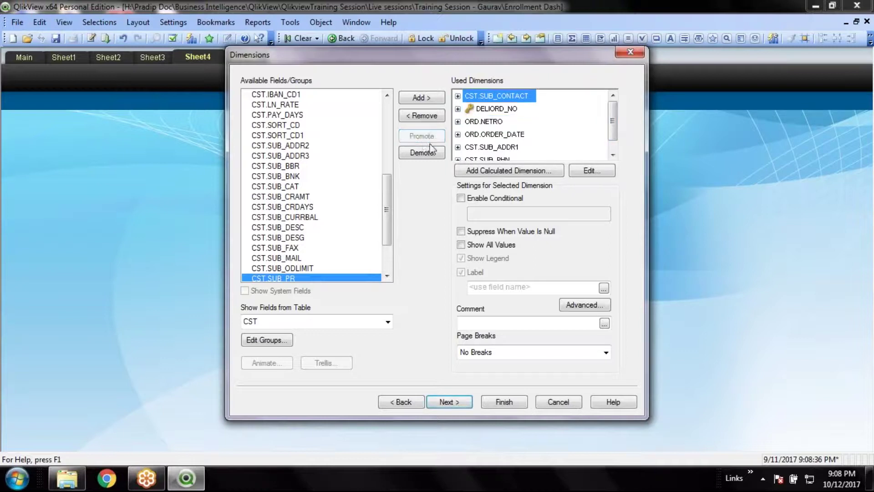
{"action": "left_click", "coordinate": [492, 122]}
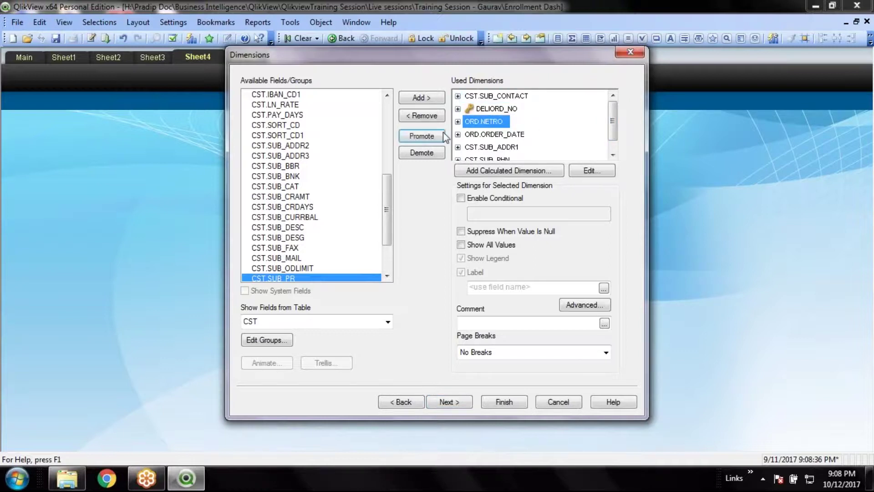
{"action": "left_click", "coordinate": [432, 117]}
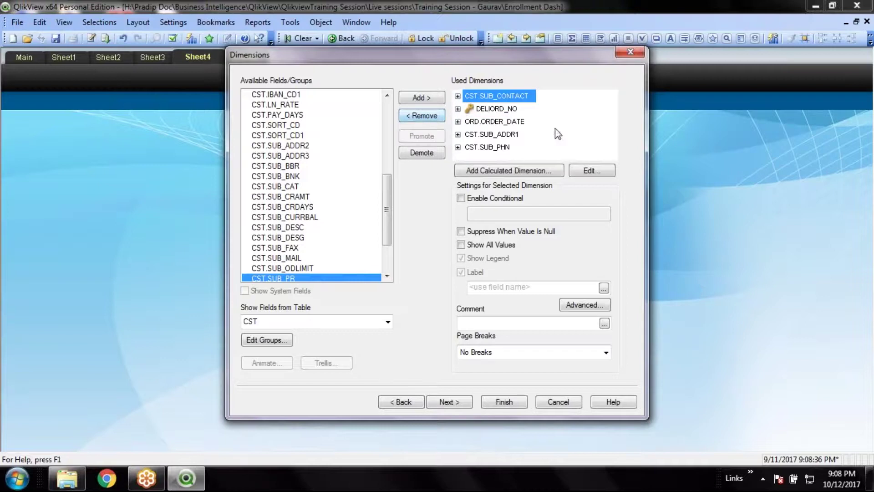
Review the dimensions, then select CST.SUB_CONTACT and place the cursor in its Label field
{"action": "left_click", "coordinate": [505, 121]}
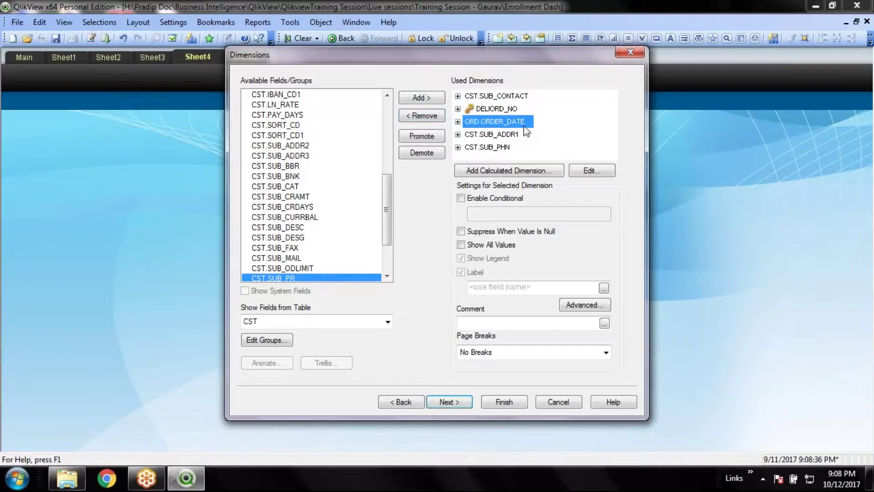
{"action": "left_click", "coordinate": [499, 136]}
{"action": "left_click", "coordinate": [500, 148]}
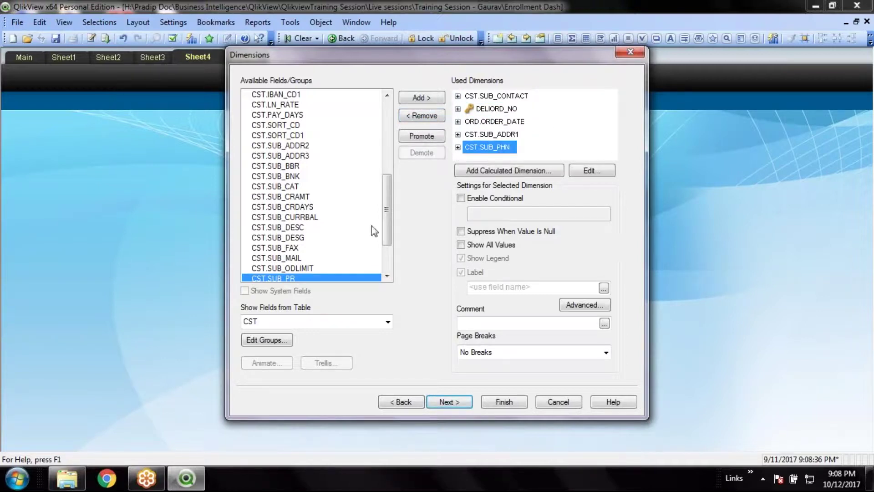
{"action": "left_click", "coordinate": [509, 97]}
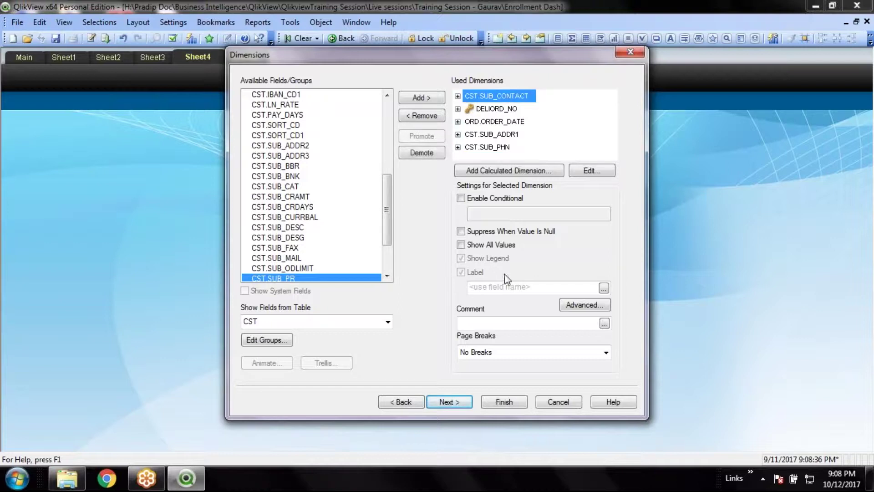
{"action": "left_click", "coordinate": [520, 289]}
Label CST.SUB_CONTACT 'Name', DELIORD_NO 'Order' and CST.SUB_ADDR1 'Address'
{"action": "type", "text": "Name"}
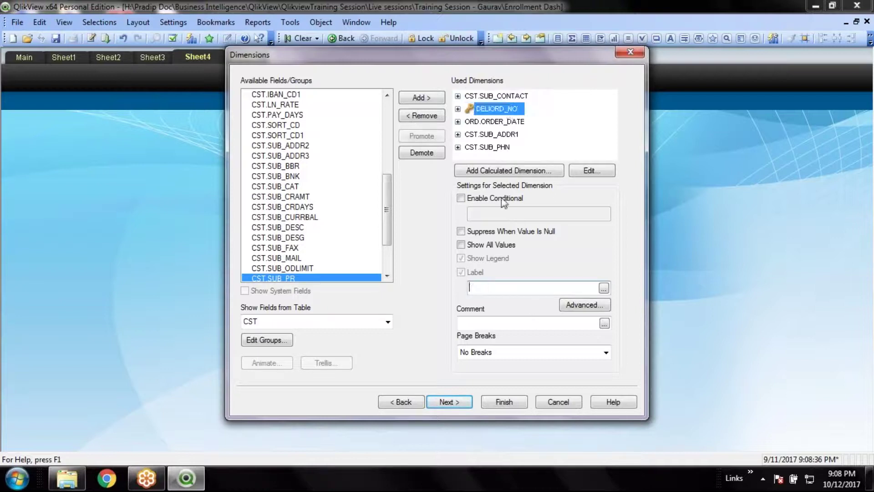
{"action": "left_click", "coordinate": [508, 110]}
{"action": "left_click", "coordinate": [489, 290]}
{"action": "type", "text": "Order No"}
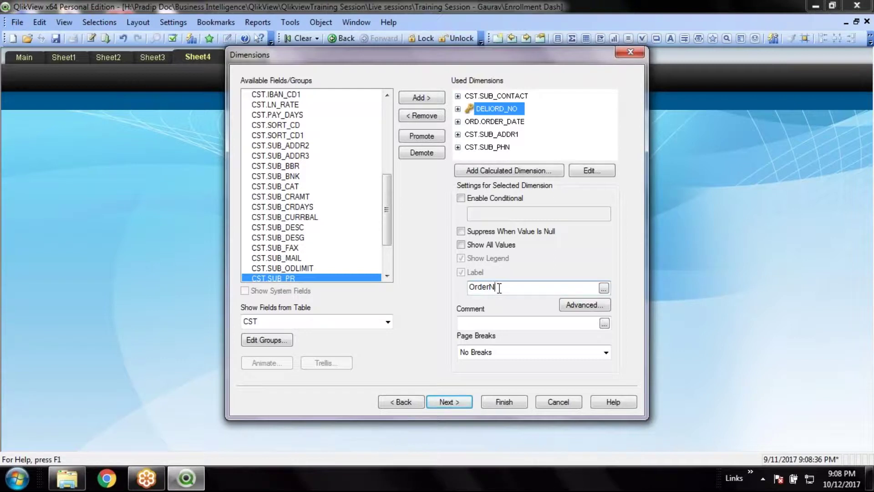
{"action": "left_click", "coordinate": [510, 122]}
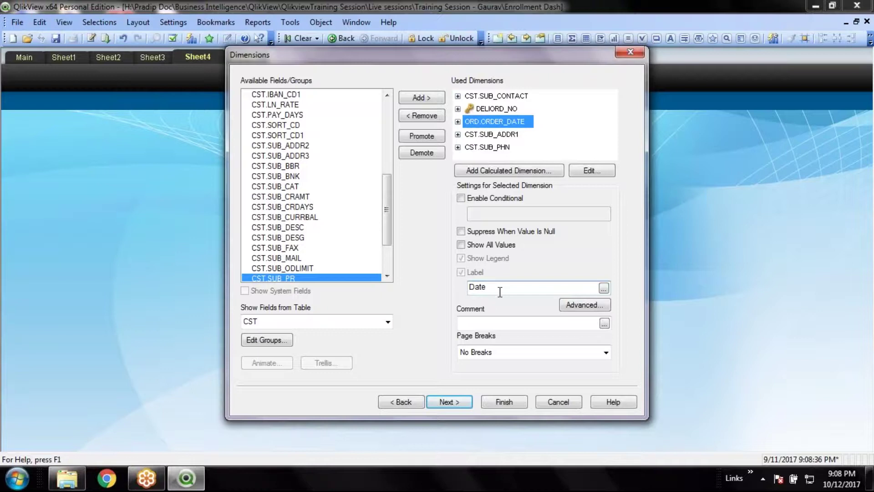
{"action": "left_click", "coordinate": [497, 135]}
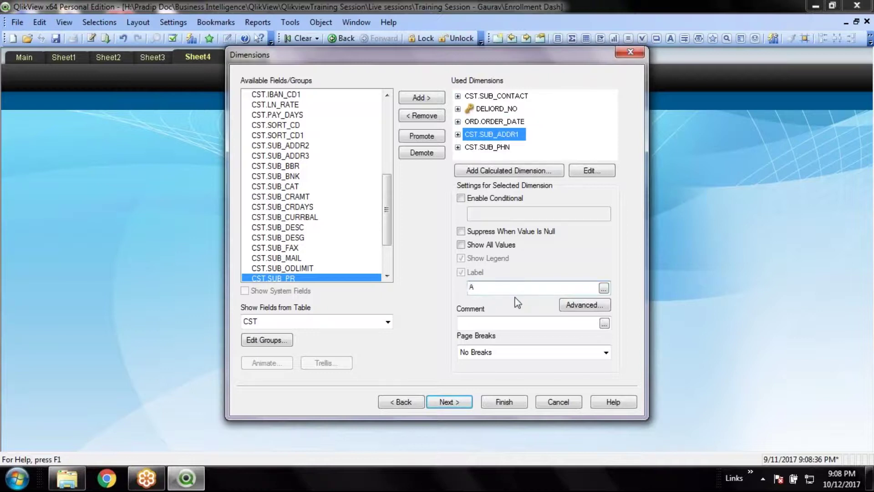
{"action": "type", "text": "Address"}
{"action": "left_click", "coordinate": [503, 147]}
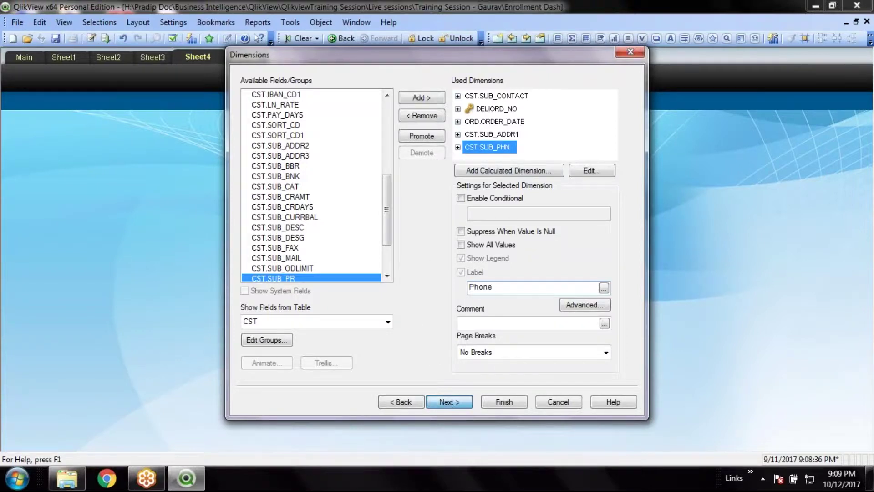
Add the expression Sum(ORD.NETRO) and label it 'PriceTotal'
{"action": "left_click", "coordinate": [449, 402]}
{"action": "type", "text": "s"}
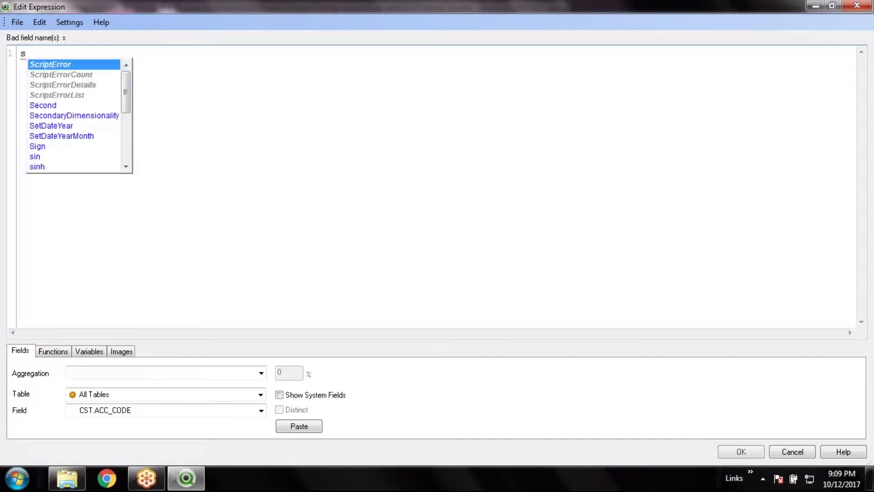
{"action": "type", "text": "um ("}
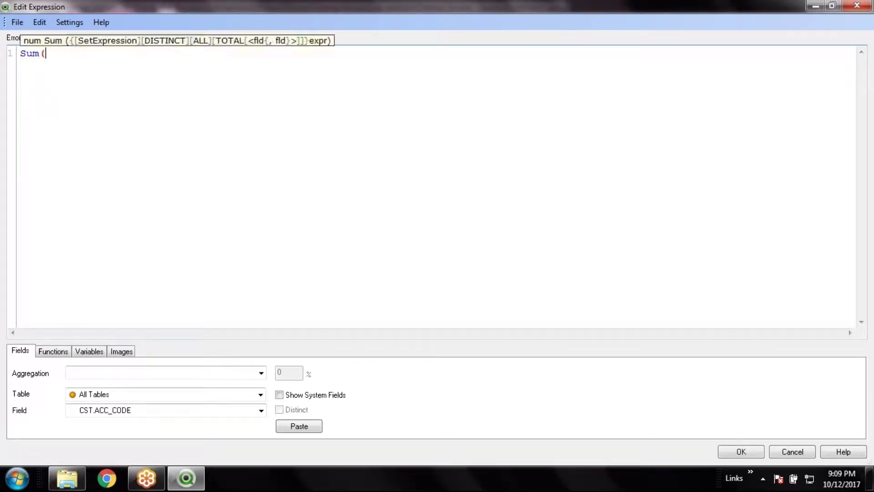
{"action": "type", "text": "ordd."}
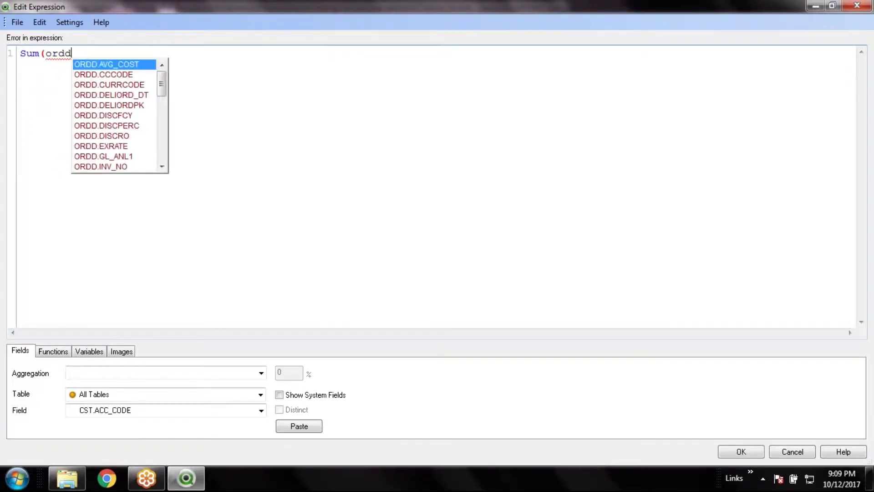
{"action": "key", "text": "BackSpace"}
{"action": "key", "text": "BackSpace"}
{"action": "key", "text": "BackSpace"}
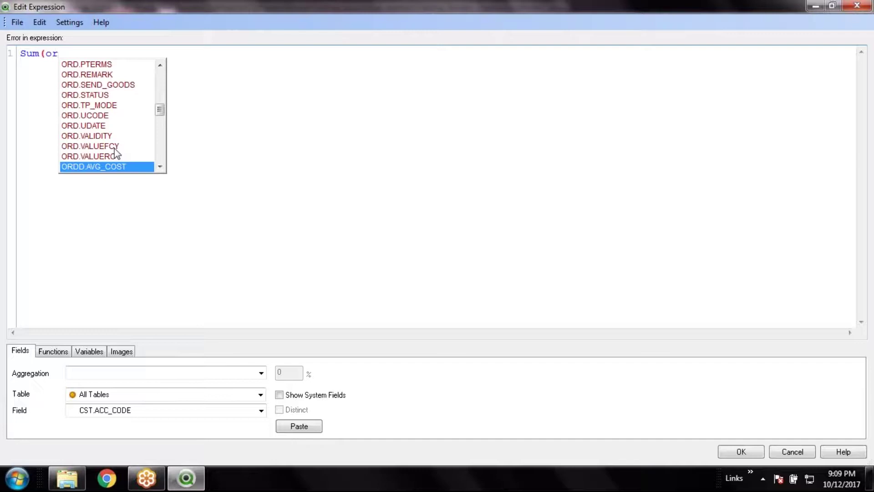
{"action": "mouse_move", "coordinate": [162, 112]}
{"action": "left_mouse_down"}
{"action": "mouse_move", "coordinate": [163, 144]}
{"action": "mouse_move", "coordinate": [162, 114]}
{"action": "left_mouse_up"}
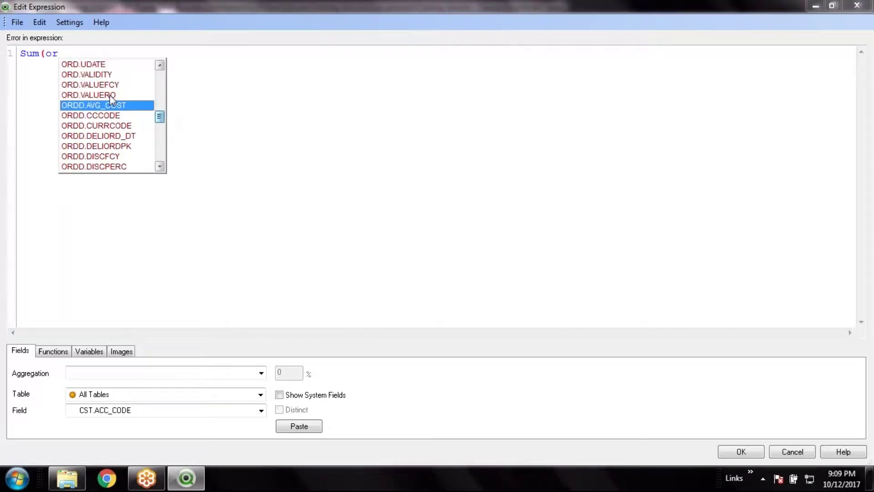
{"action": "scroll", "coordinate": [111, 101], "scroll_direction": "up", "scroll_amount": 1}
{"action": "scroll", "coordinate": [111, 107], "scroll_direction": "up", "scroll_amount": 4}
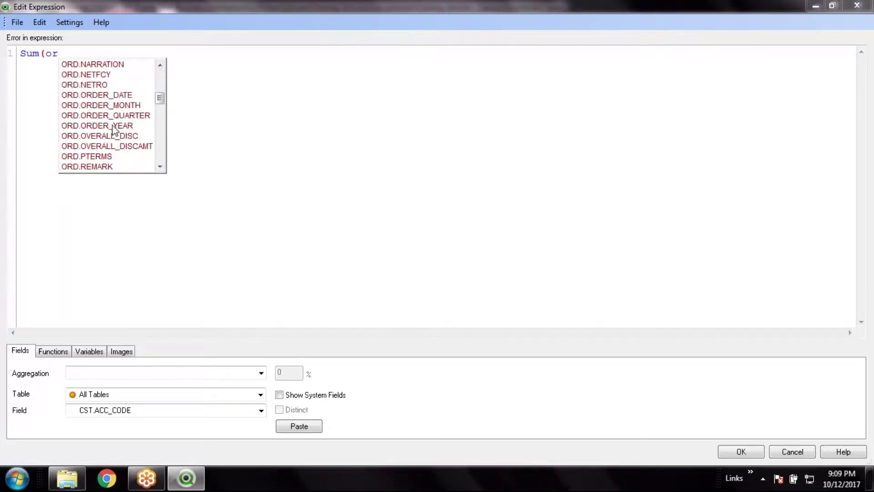
{"action": "double_click", "coordinate": [104, 86]}
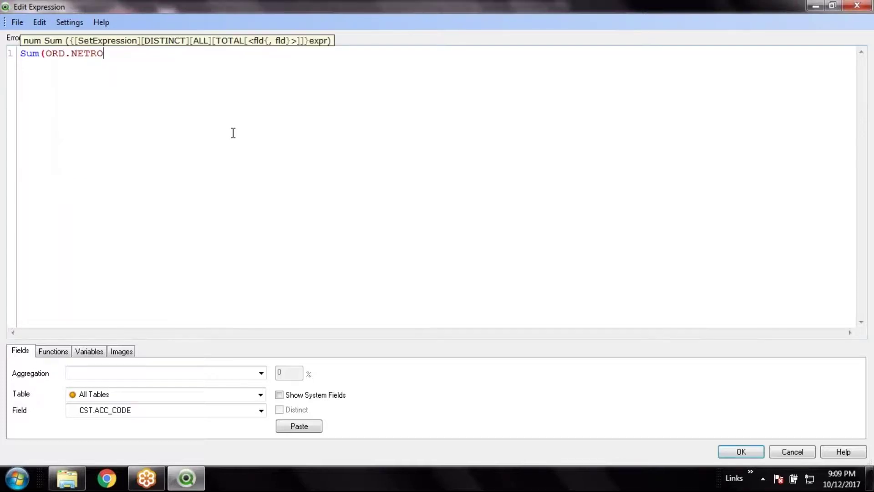
{"action": "type", "text": ")"}
{"action": "left_click", "coordinate": [728, 452]}
{"action": "left_click", "coordinate": [536, 126]}
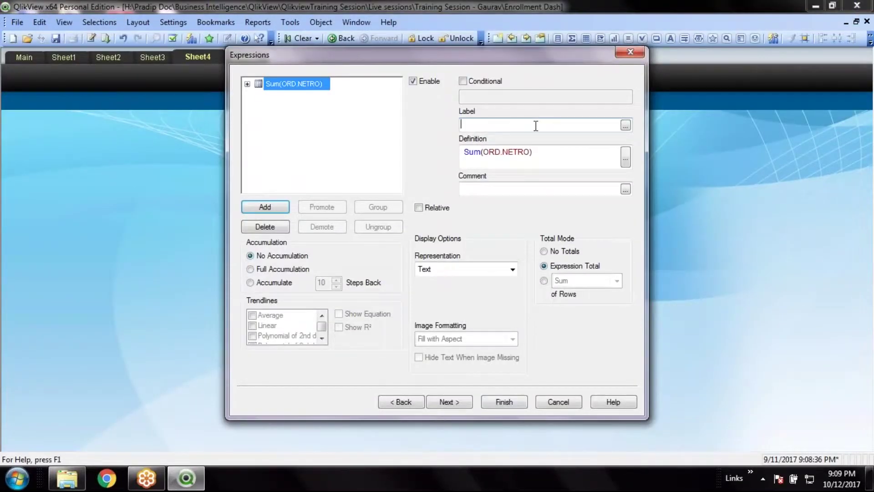
{"action": "type", "text": "Price"}
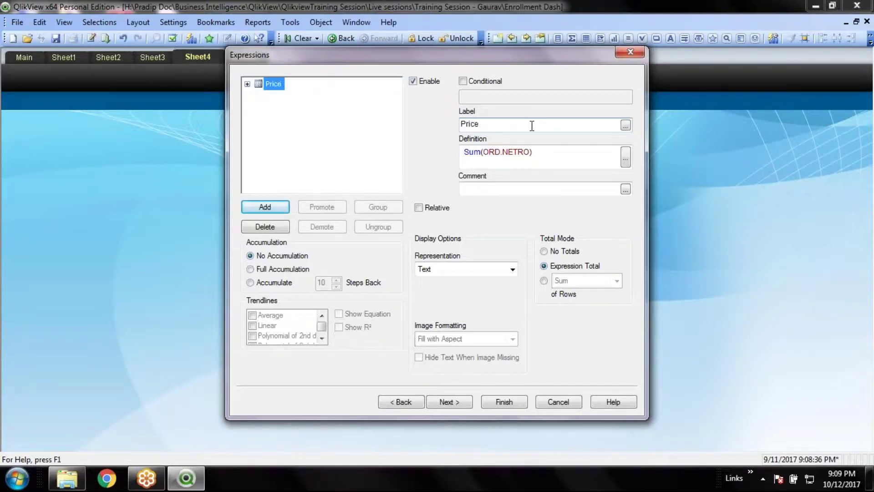
{"action": "type", "text": "Total"}
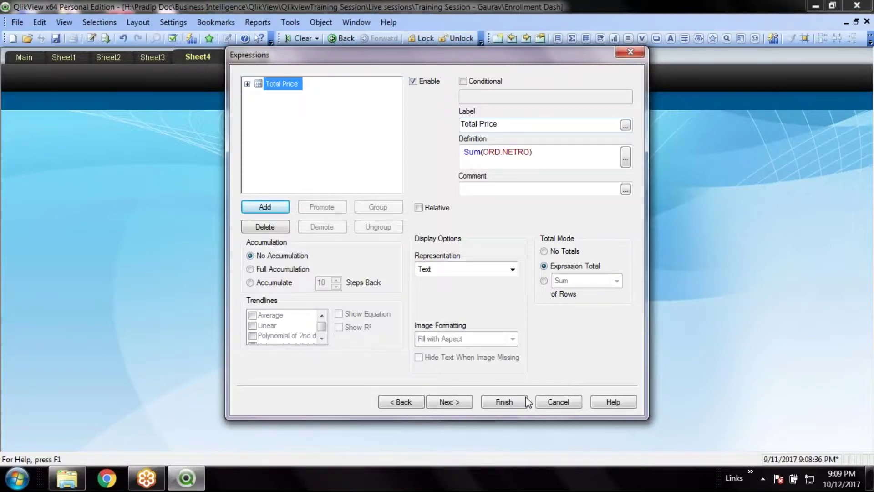
Set Max Number to 1 and horizontal layout, then finish the straight table
{"action": "left_click", "coordinate": [451, 403]}
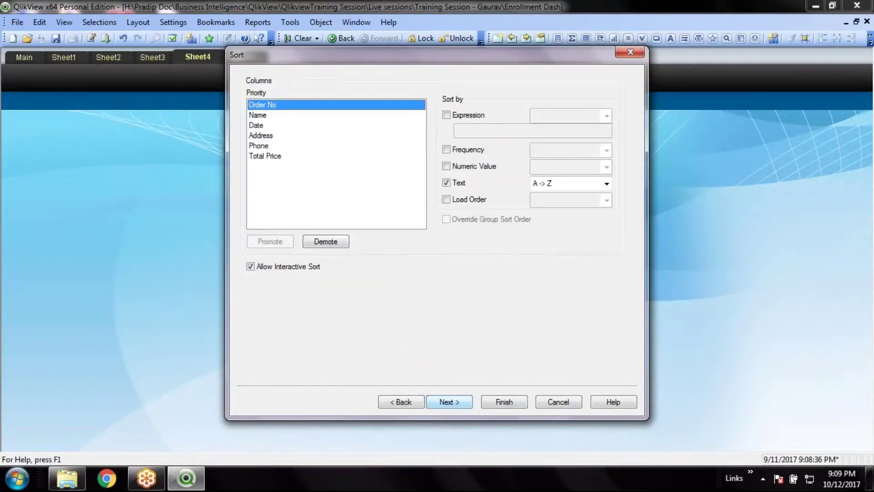
{"action": "left_click", "coordinate": [460, 403]}
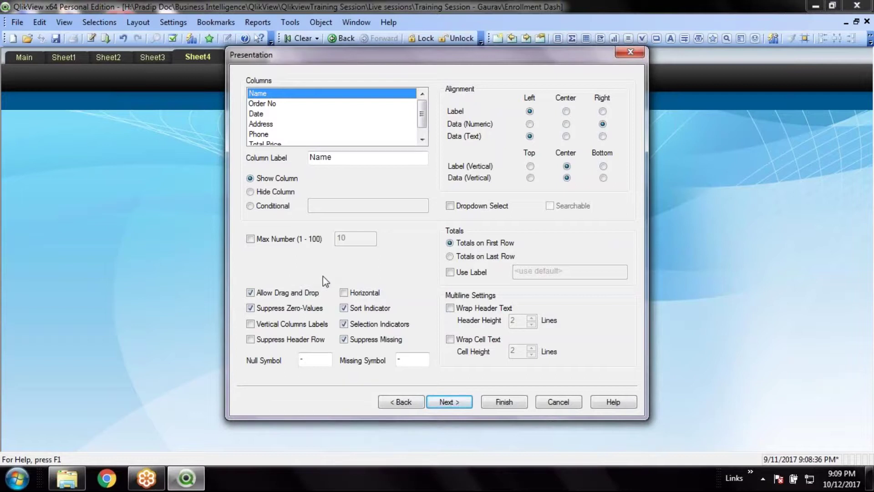
{"action": "left_click", "coordinate": [250, 239]}
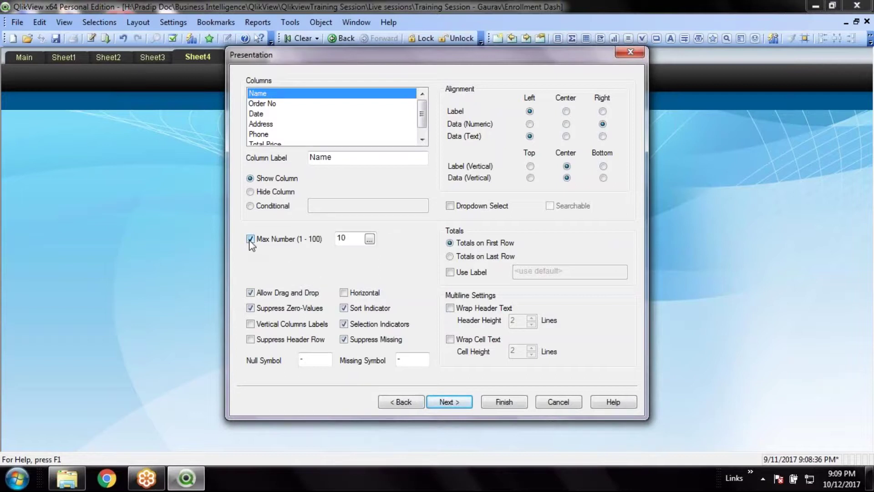
{"action": "left_click", "coordinate": [354, 237]}
{"action": "left_click", "coordinate": [343, 293]}
{"action": "left_click", "coordinate": [497, 402]}
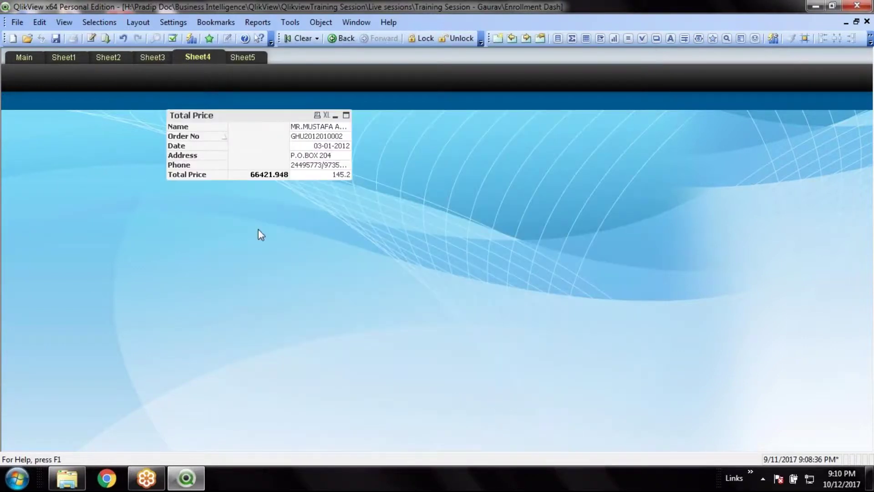
Select the new Total Price table on Sheet4
{"action": "left_click", "coordinate": [261, 117]}
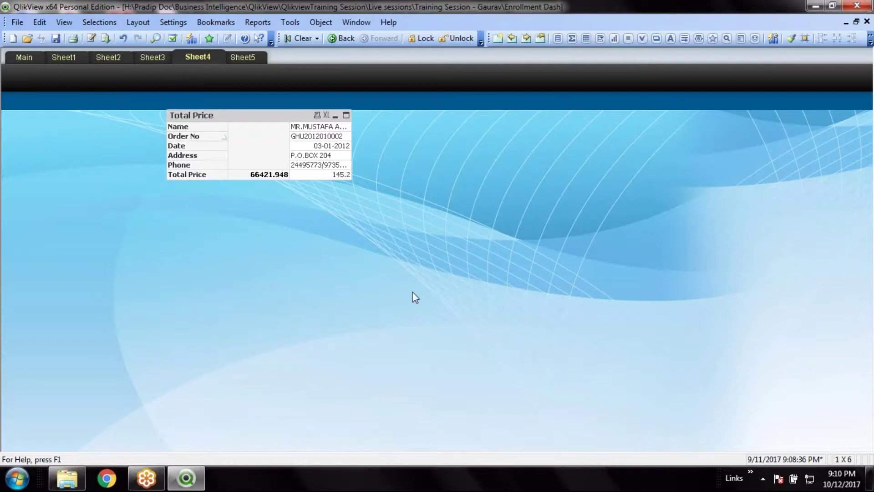
Set the Total Price expression's Total Mode to No Totals
{"action": "right_click", "coordinate": [249, 115]}
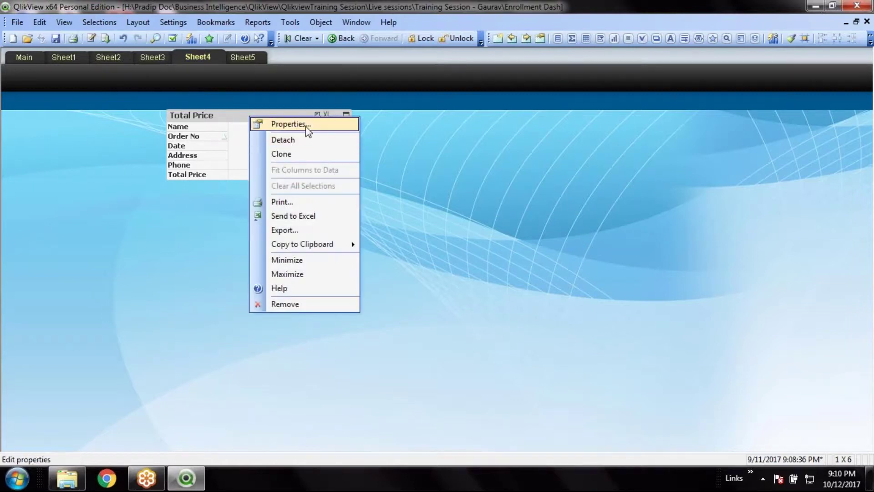
{"action": "left_click", "coordinate": [296, 124]}
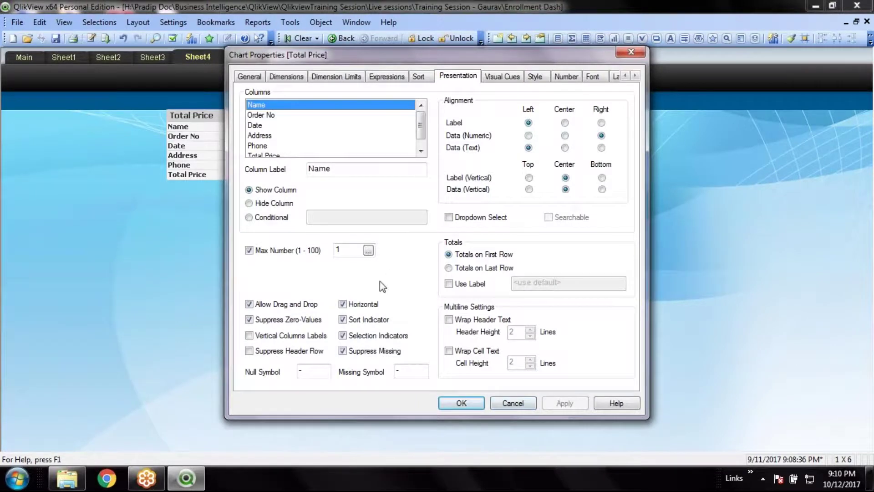
{"action": "left_click", "coordinate": [387, 77]}
{"action": "left_click", "coordinate": [544, 263]}
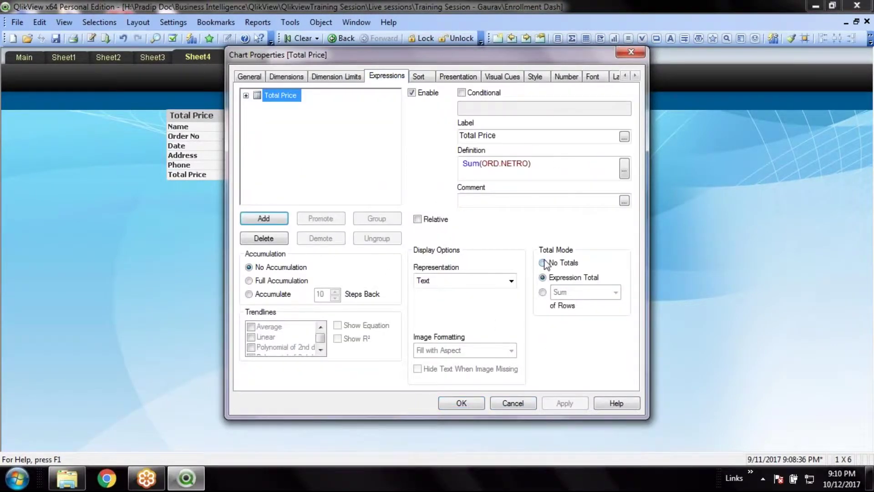
{"action": "left_click", "coordinate": [468, 403]}
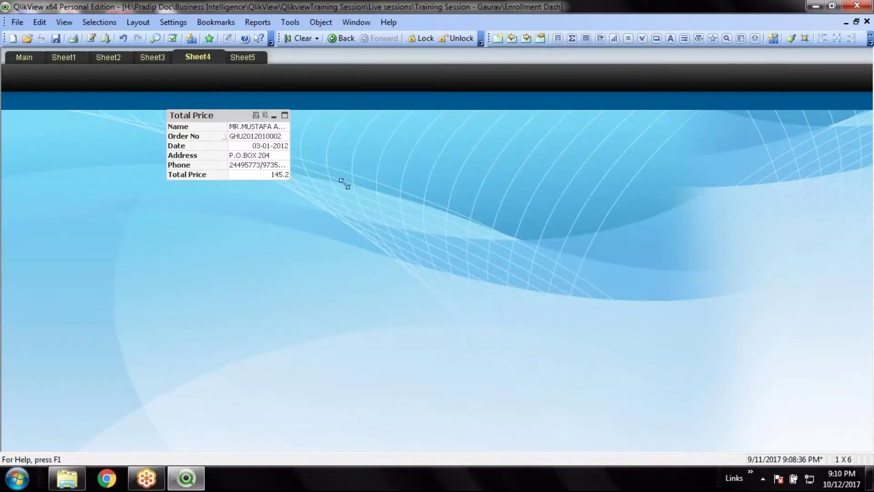
Widen the table's label column and turn on Wrap Cell Text in Presentation
{"action": "left_click_drag", "start_coordinate": [227, 145], "coordinate": [245, 145]}
{"action": "right_click", "coordinate": [247, 119]}
{"action": "left_click", "coordinate": [274, 127]}
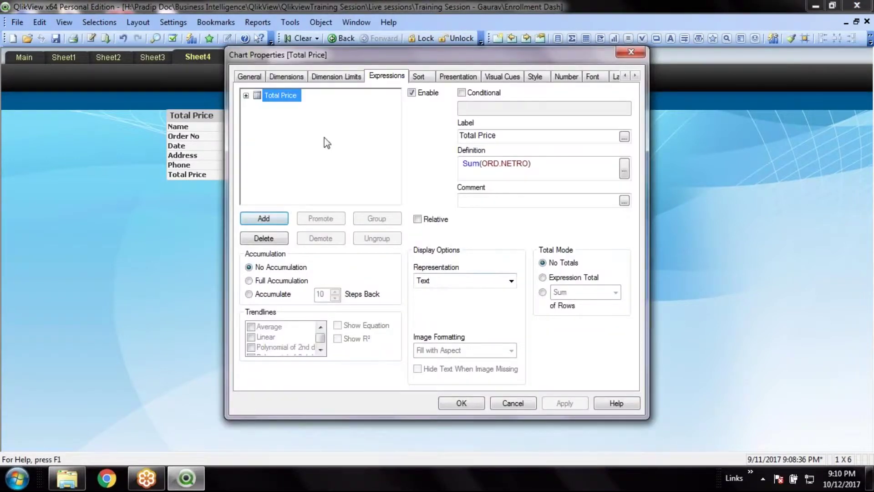
{"action": "left_click", "coordinate": [458, 76]}
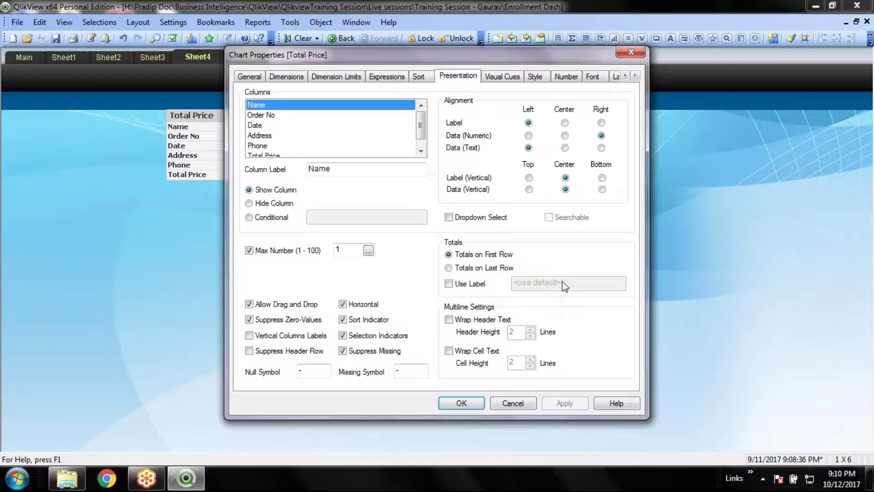
{"action": "left_click", "coordinate": [474, 352]}
{"action": "left_click", "coordinate": [461, 403]}
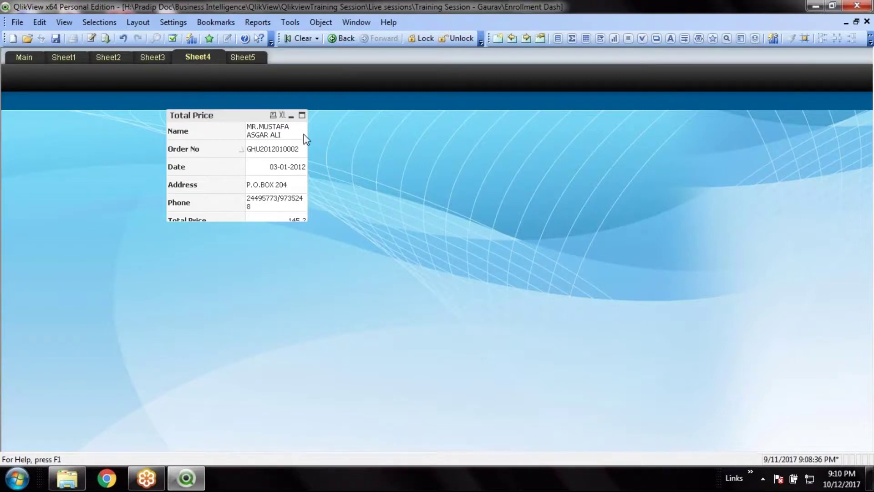
Left-align the Date column's numeric data in the table's Presentation properties
{"action": "left_click_drag", "start_coordinate": [305, 137], "coordinate": [357, 149]}
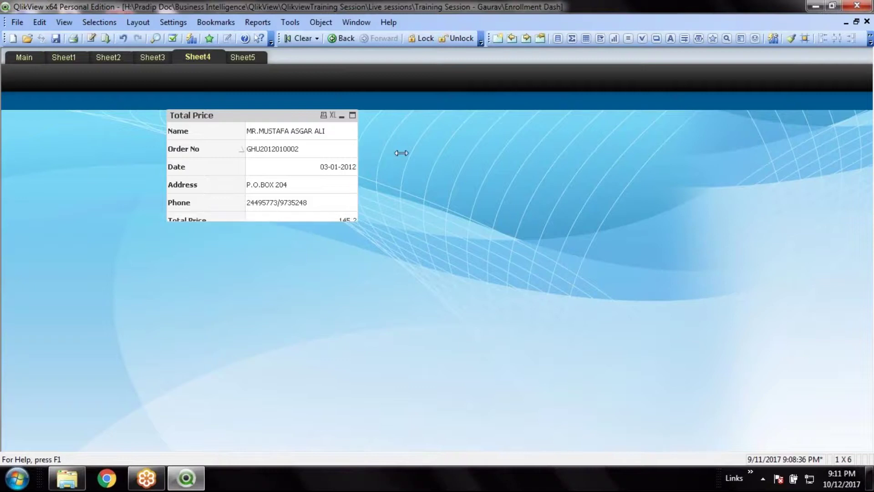
{"action": "right_click", "coordinate": [275, 118]}
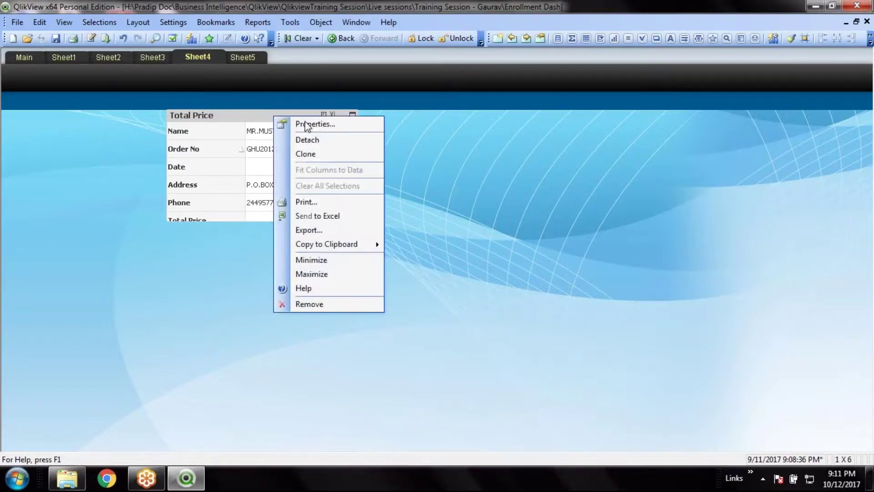
{"action": "left_click", "coordinate": [295, 123]}
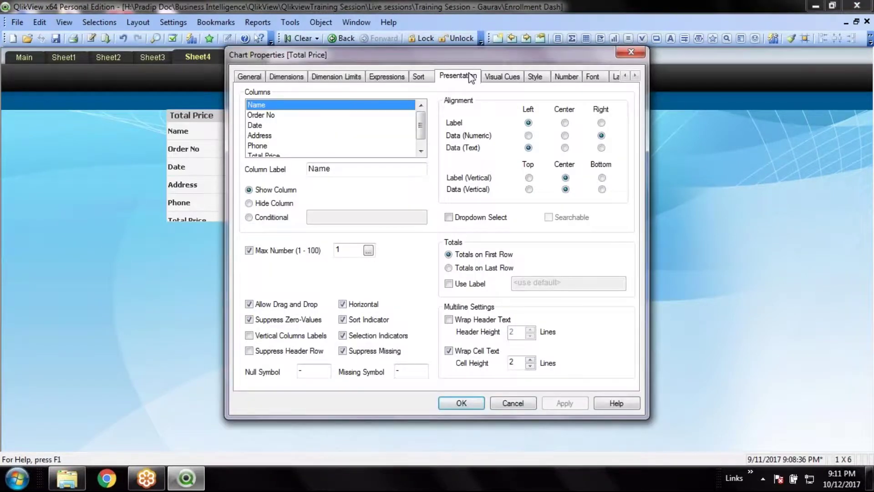
{"action": "left_click_drag", "start_coordinate": [474, 57], "coordinate": [652, 70]}
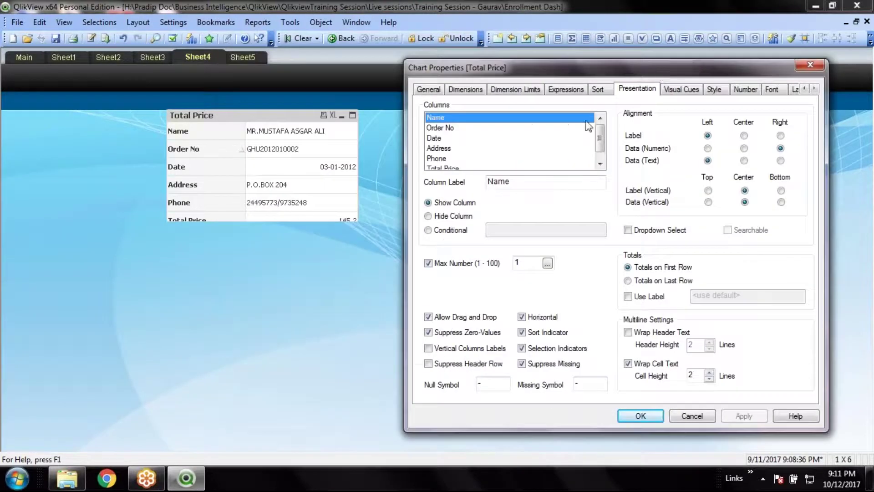
{"action": "left_click", "coordinate": [447, 139]}
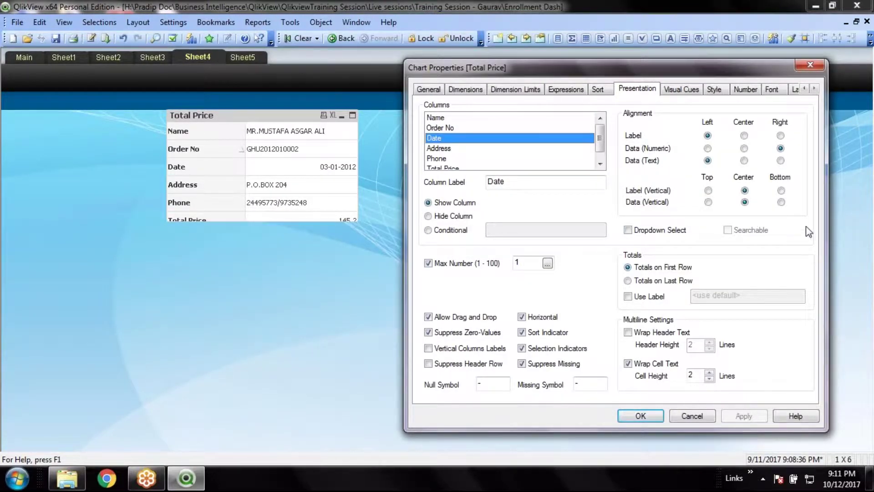
{"action": "left_click", "coordinate": [707, 148]}
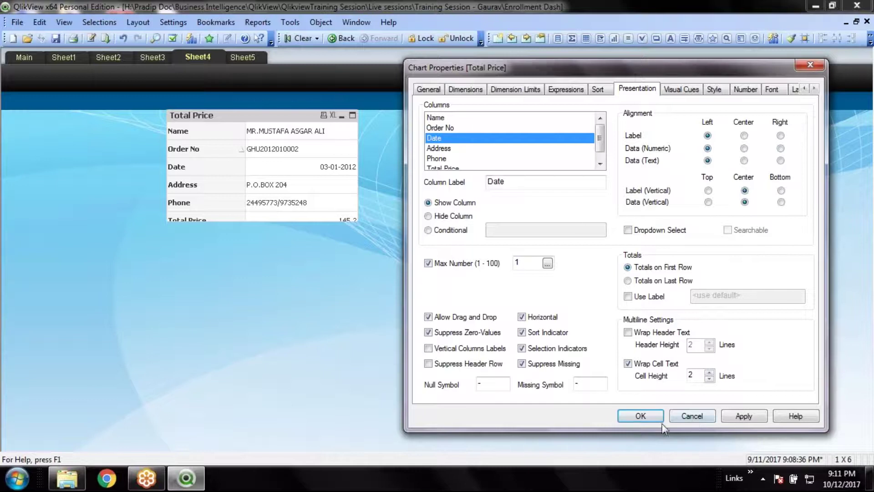
{"action": "left_click", "coordinate": [657, 423]}
Enlarge the table downward so all six rows, including Total Price, fit
{"action": "right_click", "coordinate": [610, 328]}
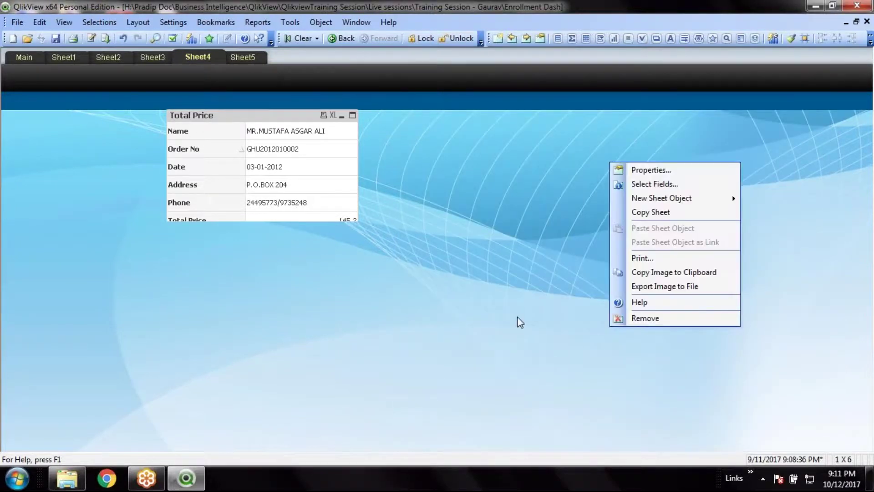
{"action": "left_click", "coordinate": [519, 318]}
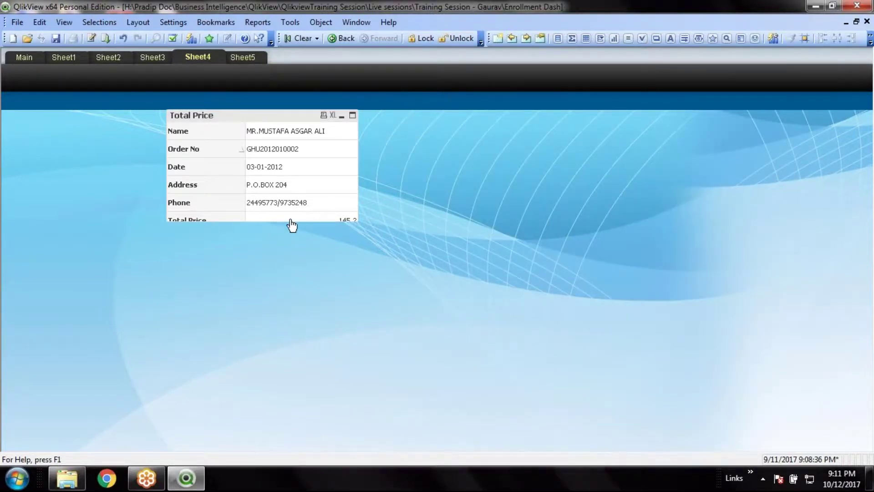
{"action": "left_click_drag", "start_coordinate": [292, 225], "coordinate": [292, 248]}
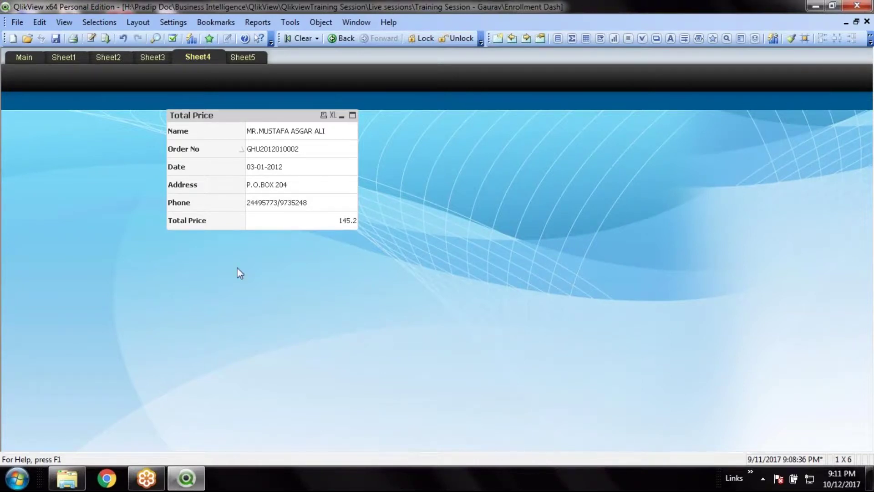
Left-align the 145.2 Total Price values, then narrow the table and move it up on the sheet
{"action": "right_click", "coordinate": [278, 119]}
{"action": "left_click", "coordinate": [296, 119]}
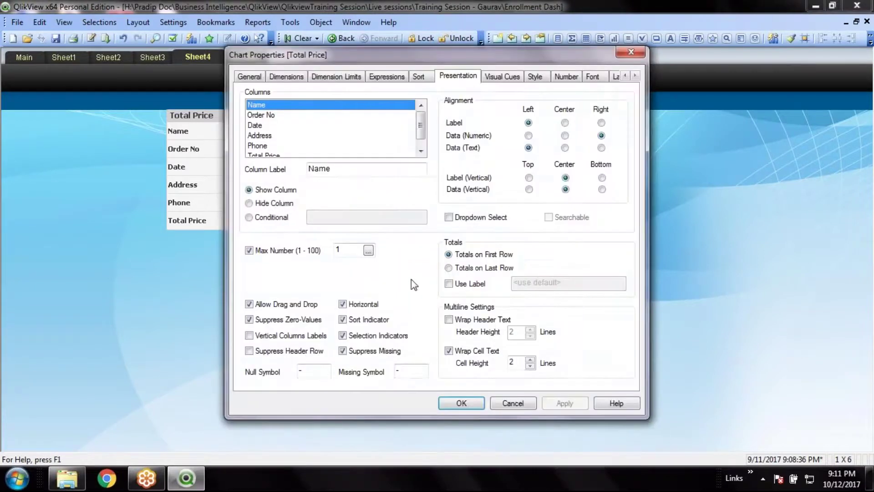
{"action": "scroll", "coordinate": [283, 150], "scroll_direction": "down", "scroll_amount": 1}
{"action": "left_click", "coordinate": [282, 147]}
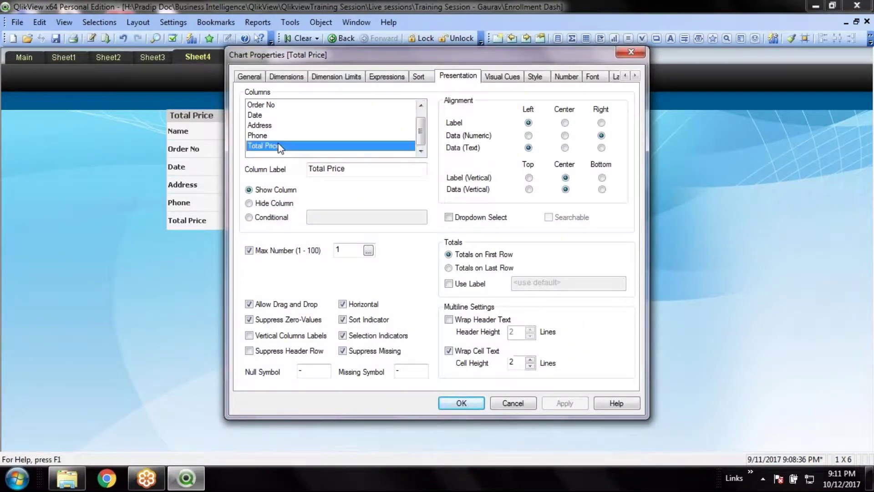
{"action": "left_click", "coordinate": [528, 135]}
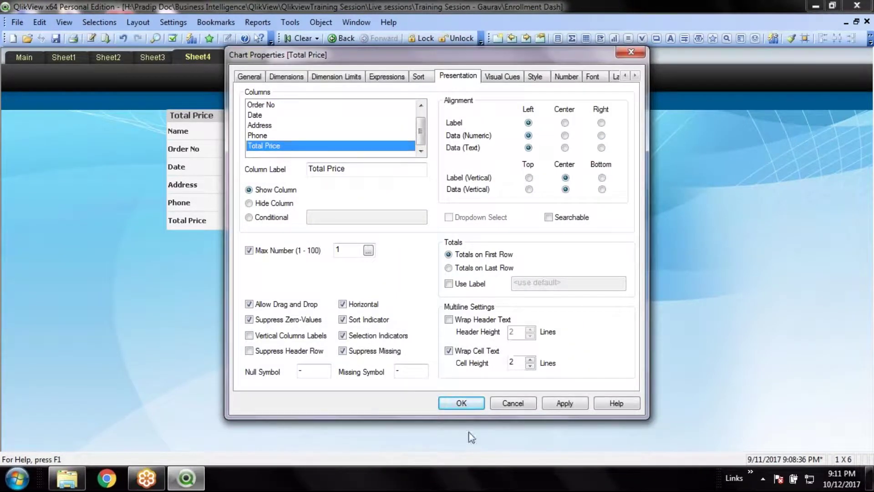
{"action": "left_click", "coordinate": [465, 402]}
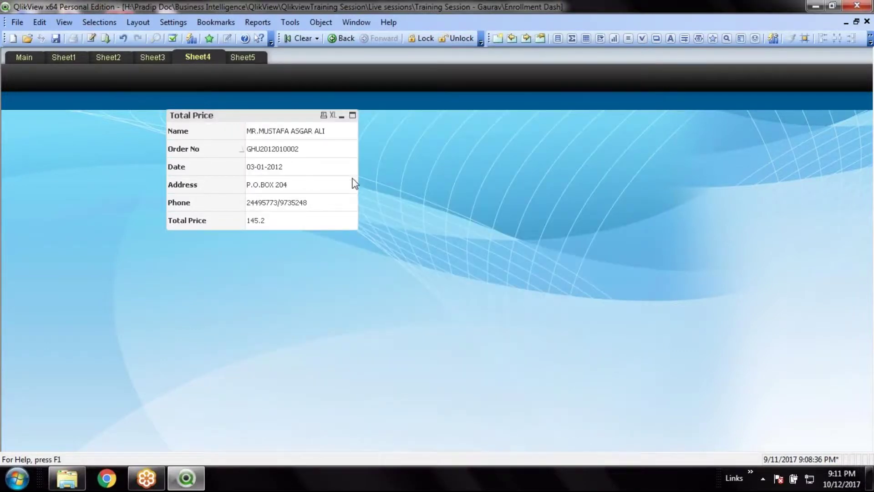
{"action": "left_click_drag", "start_coordinate": [353, 172], "coordinate": [342, 176]}
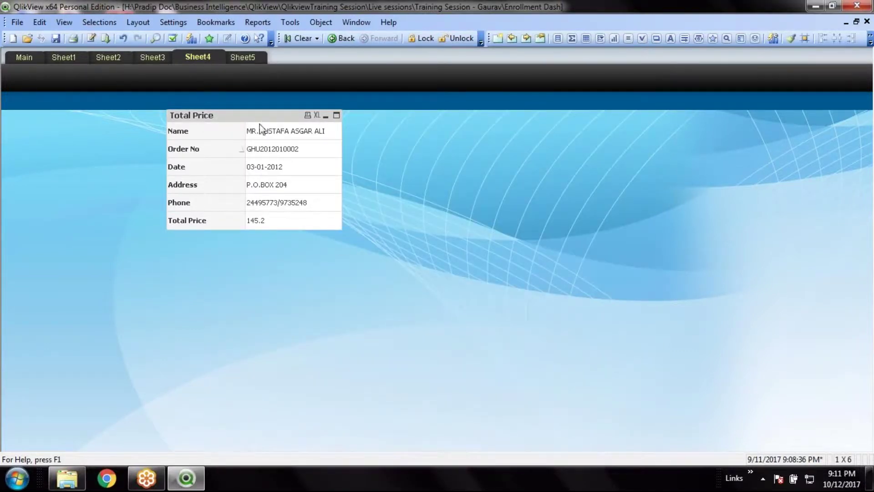
{"action": "left_click_drag", "start_coordinate": [256, 114], "coordinate": [273, 97]}
Start a new chart and filter its field list to the ORDD table
{"action": "right_click", "coordinate": [380, 154]}
{"action": "mouse_move", "coordinate": [428, 193]}
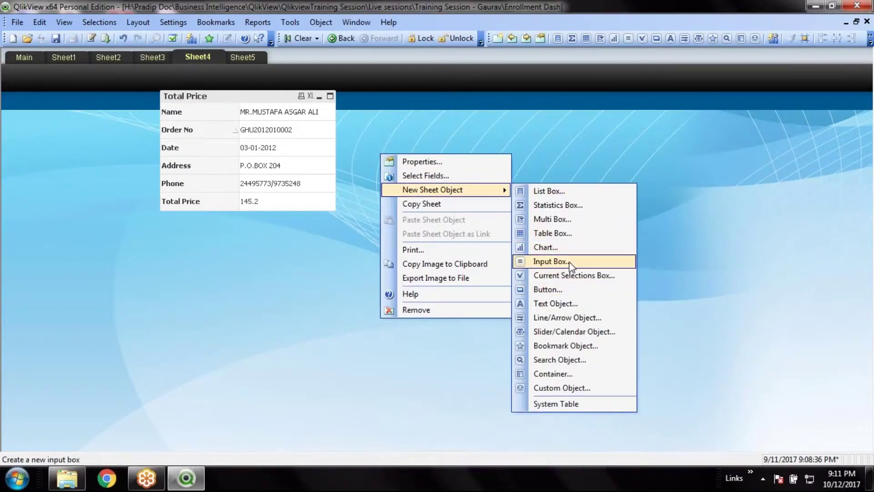
{"action": "left_click", "coordinate": [572, 249]}
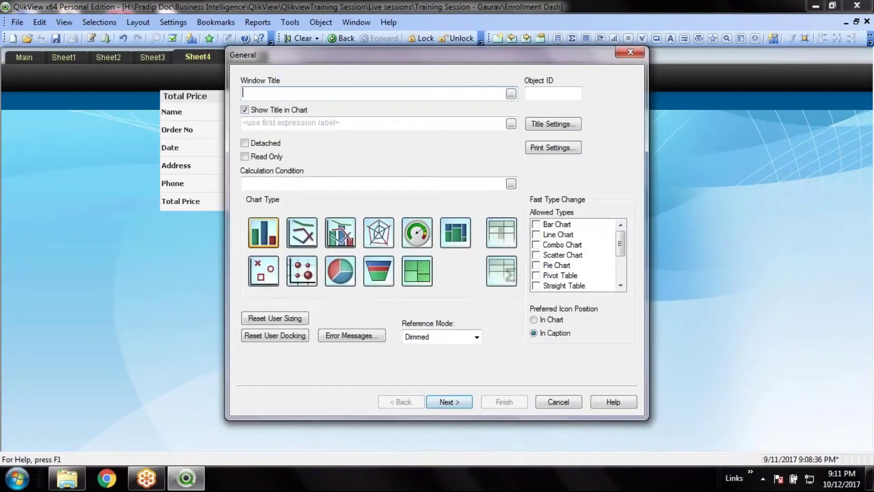
{"action": "left_click", "coordinate": [449, 402]}
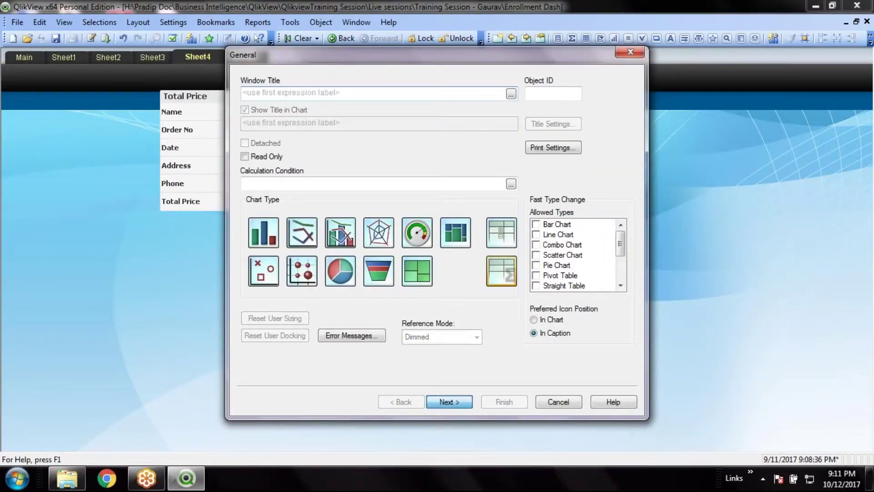
{"action": "left_click", "coordinate": [316, 322]}
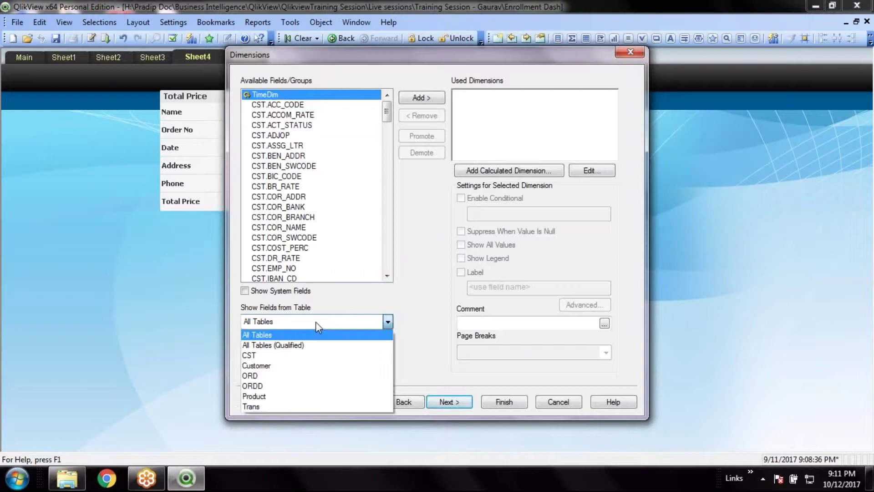
{"action": "left_click", "coordinate": [279, 385]}
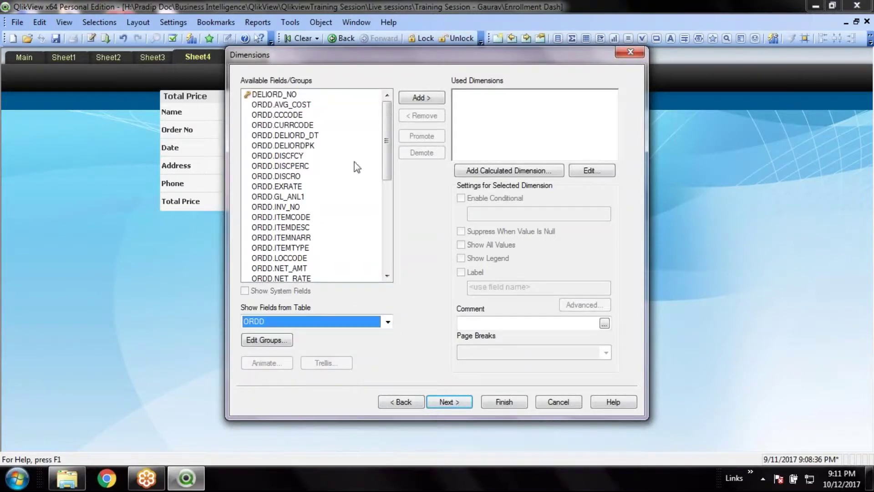
Add ORDD.SRNO, ORDD.ITEMDESC and ORDD.UOM as dimensions, after removing a mistaken ORDD.QTY pick
{"action": "left_click_drag", "start_coordinate": [384, 155], "coordinate": [387, 227]}
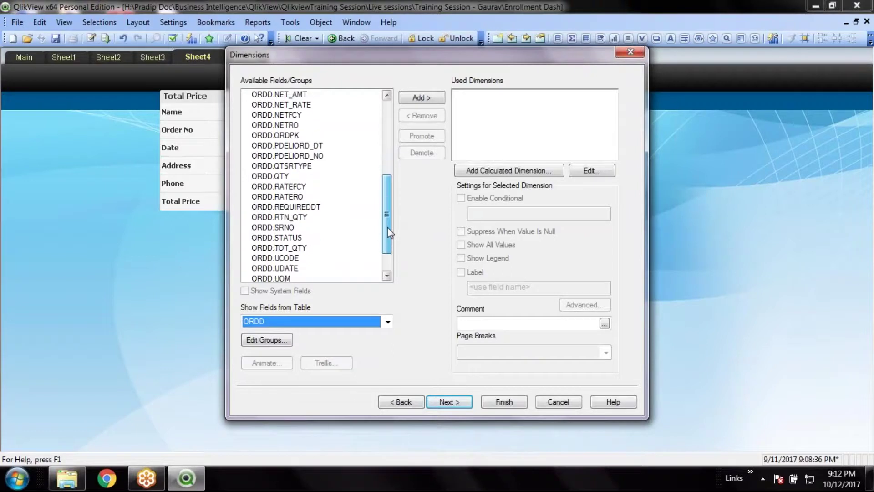
{"action": "double_click", "coordinate": [290, 227]}
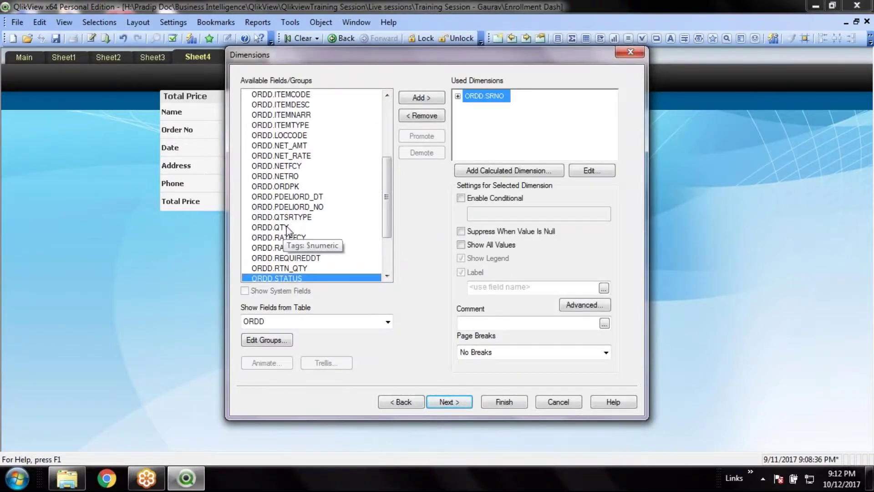
{"action": "double_click", "coordinate": [287, 227]}
{"action": "left_click", "coordinate": [428, 115]}
{"action": "left_click", "coordinate": [428, 114]}
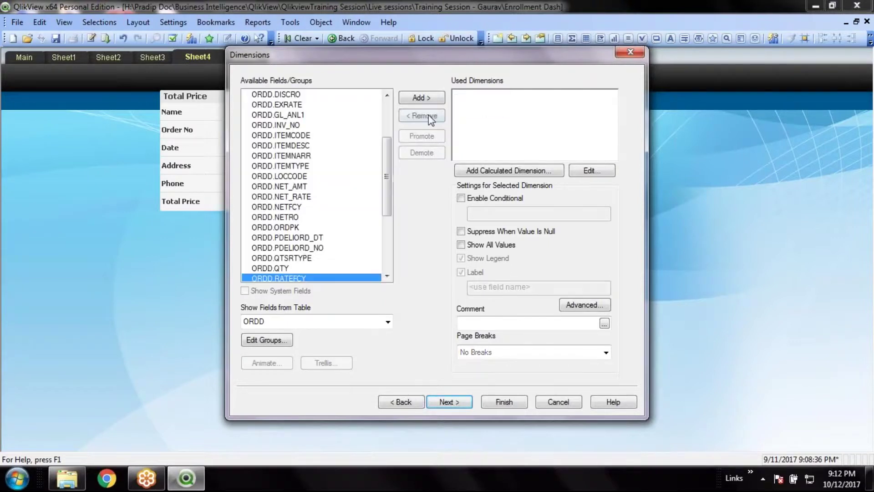
{"action": "left_click", "coordinate": [300, 208]}
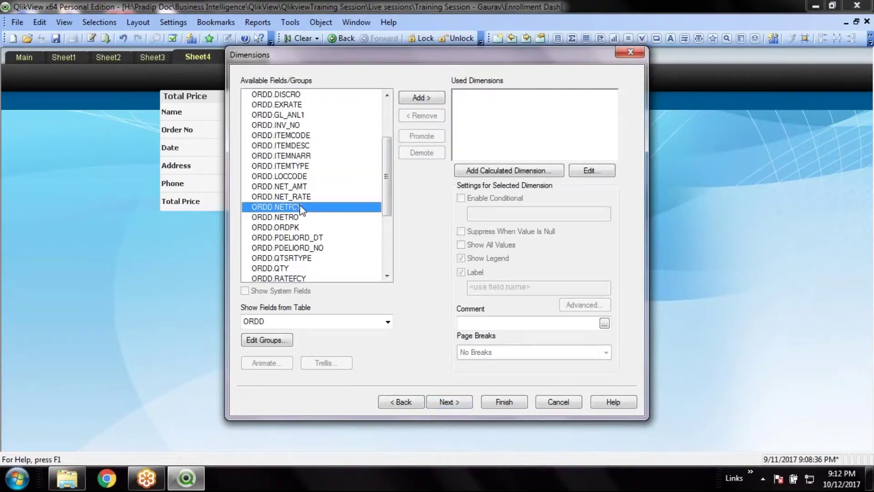
{"action": "scroll", "coordinate": [303, 214], "scroll_direction": "down", "scroll_amount": 2}
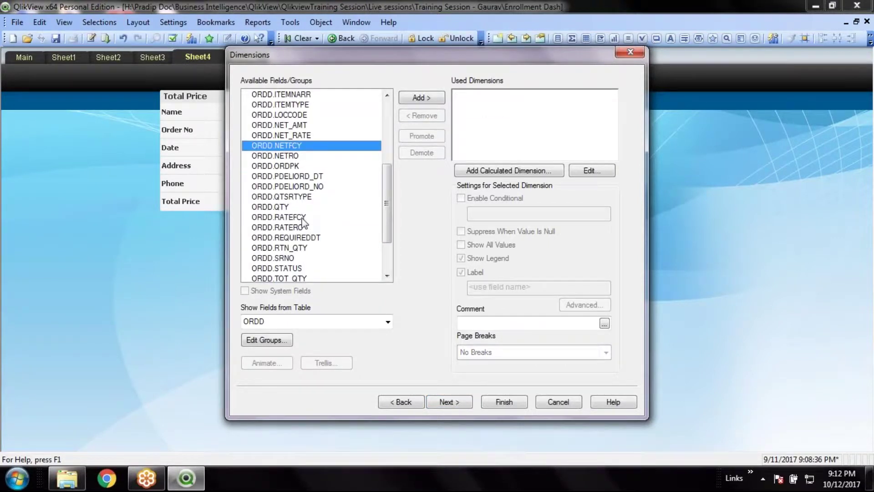
{"action": "left_click", "coordinate": [296, 259]}
{"action": "double_click", "coordinate": [296, 258]}
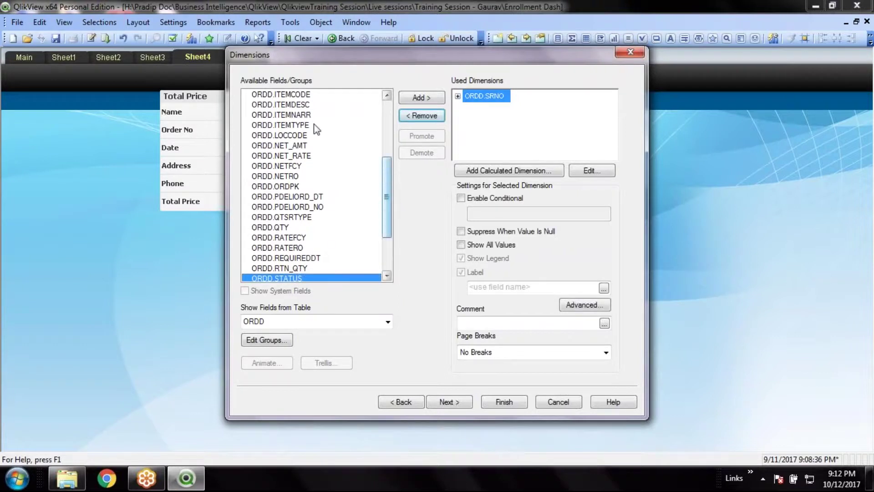
{"action": "double_click", "coordinate": [302, 103]}
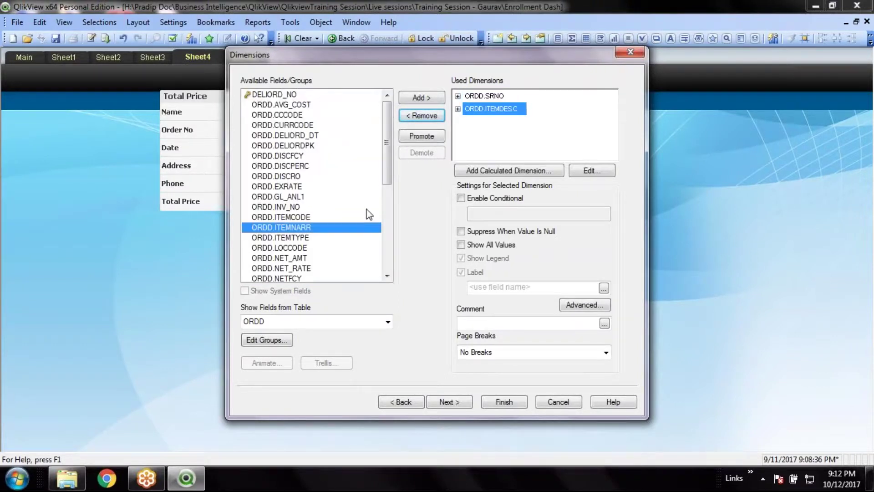
{"action": "left_click_drag", "start_coordinate": [387, 168], "coordinate": [394, 246]}
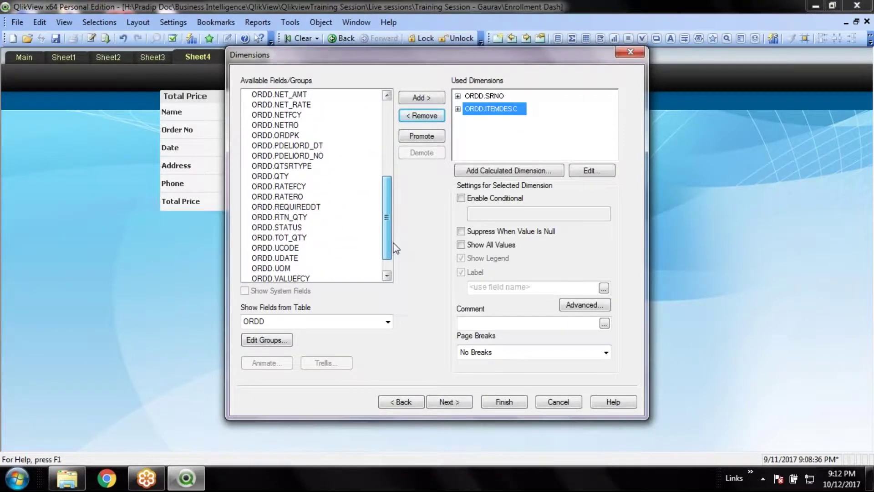
{"action": "double_click", "coordinate": [292, 268]}
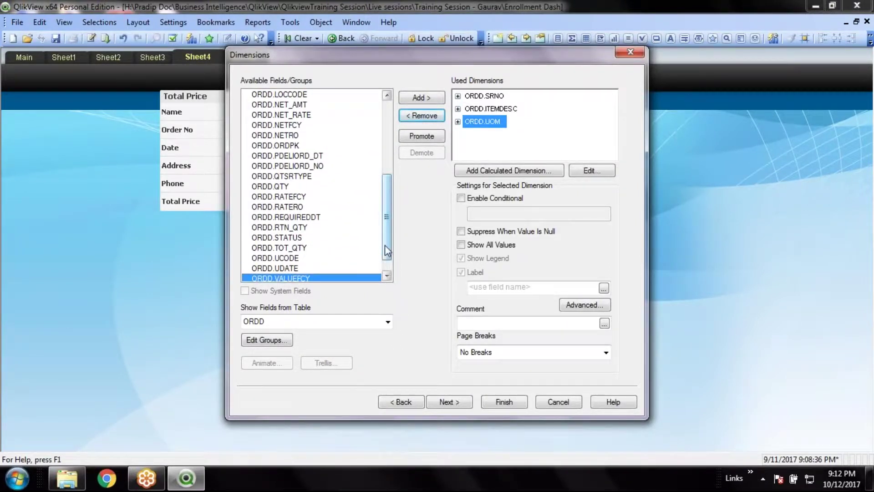
{"action": "scroll", "coordinate": [385, 264], "scroll_direction": "down", "scroll_amount": 1}
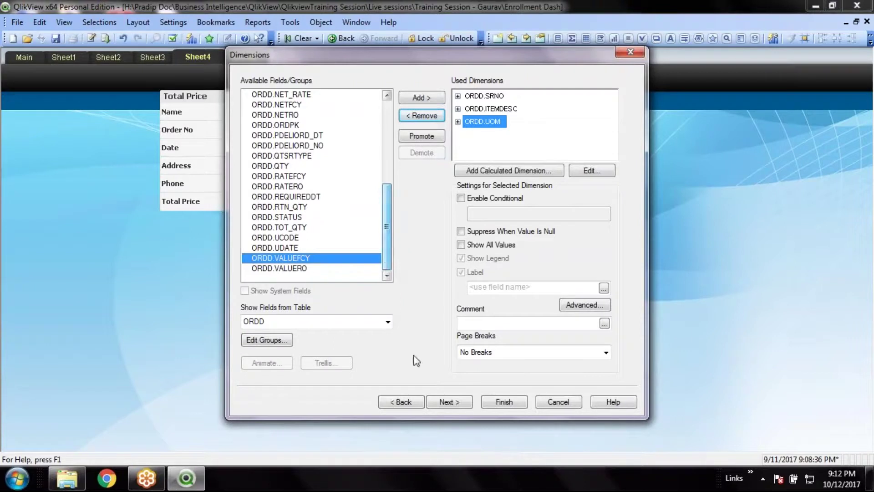
Define the chart's first expression as Sum(ORDD.QTY) and copy it
{"action": "left_click", "coordinate": [449, 401]}
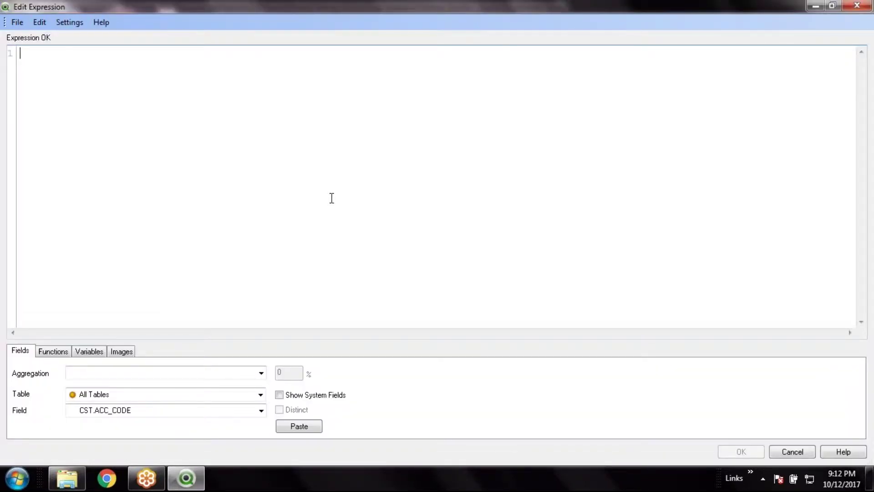
{"action": "type", "text": "su"}
{"action": "key", "text": "Down"}
{"action": "key", "text": "Down"}
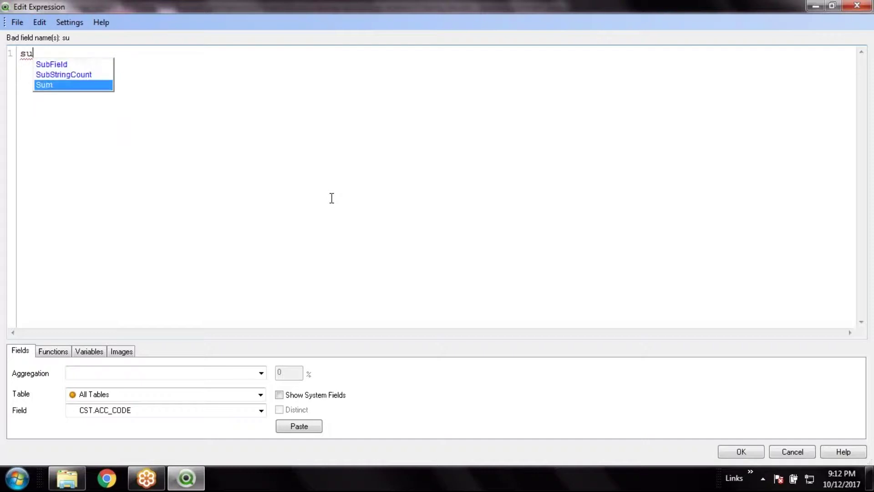
{"action": "key", "text": "Return"}
{"action": "type", "text": "(or"}
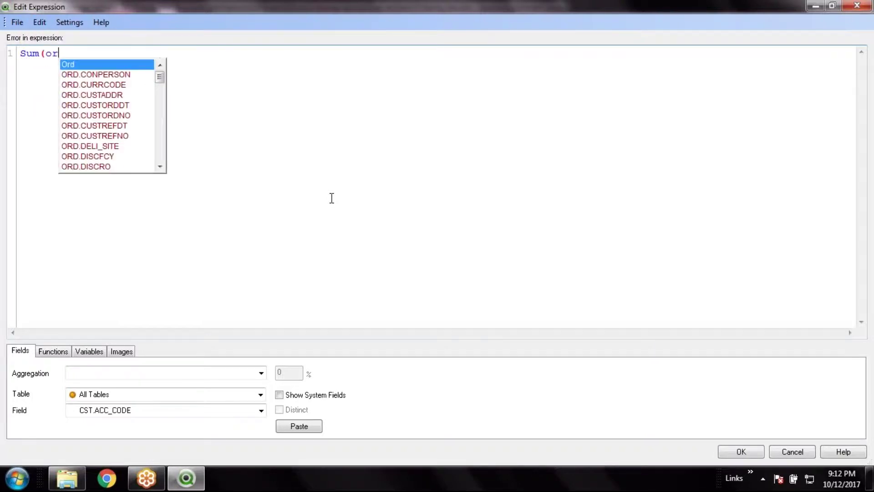
{"action": "type", "text": "dd.q"}
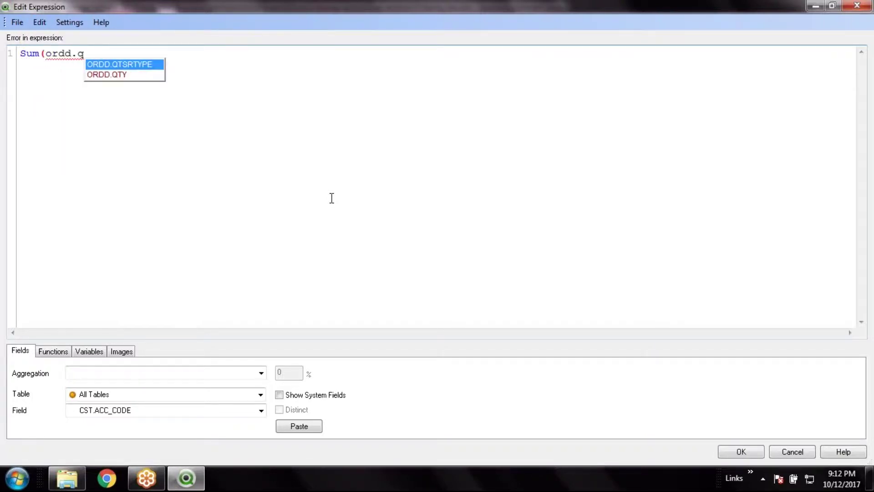
{"action": "key", "text": "Down"}
{"action": "key", "text": "Return"}
{"action": "type", "text": ")"}
{"action": "key", "text": "ctrl+a"}
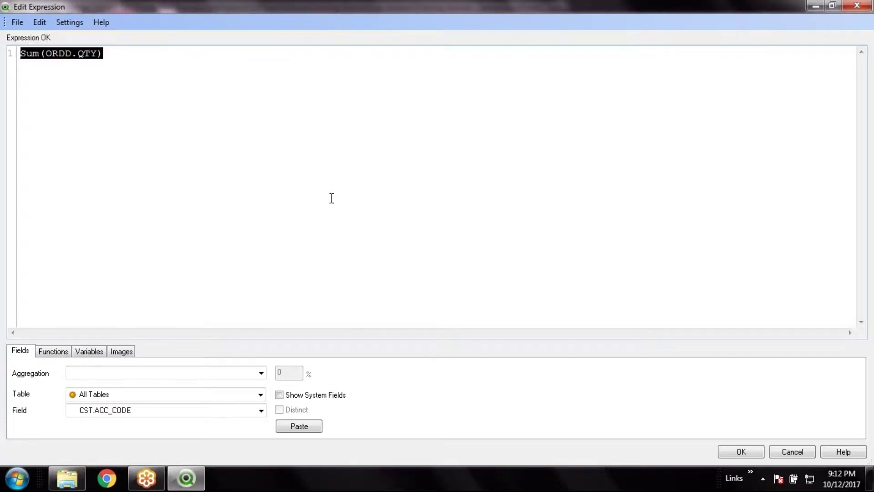
{"action": "left_click", "coordinate": [739, 451]}
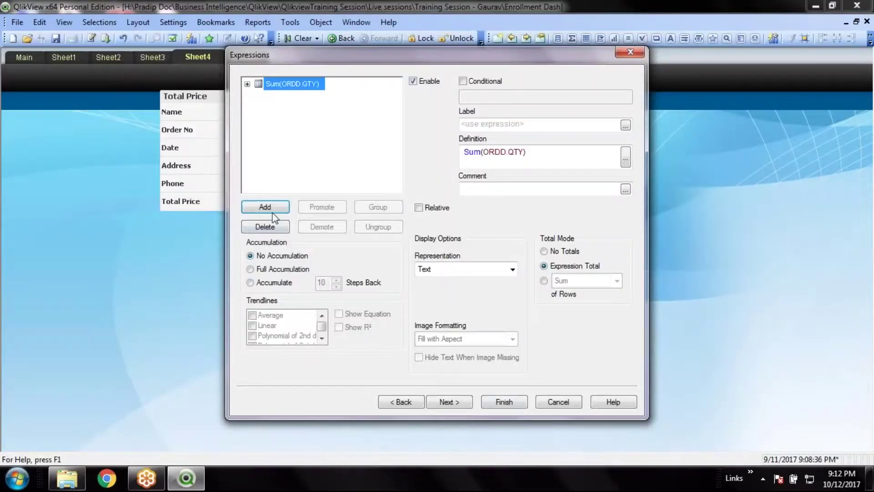
Add a second expression, Sum(ORDD.NET_AMT), by editing the pasted Sum(ORDD.QTY)
{"action": "left_click", "coordinate": [265, 207]}
{"action": "type", "text": "Sum(ORDD.QTY)"}
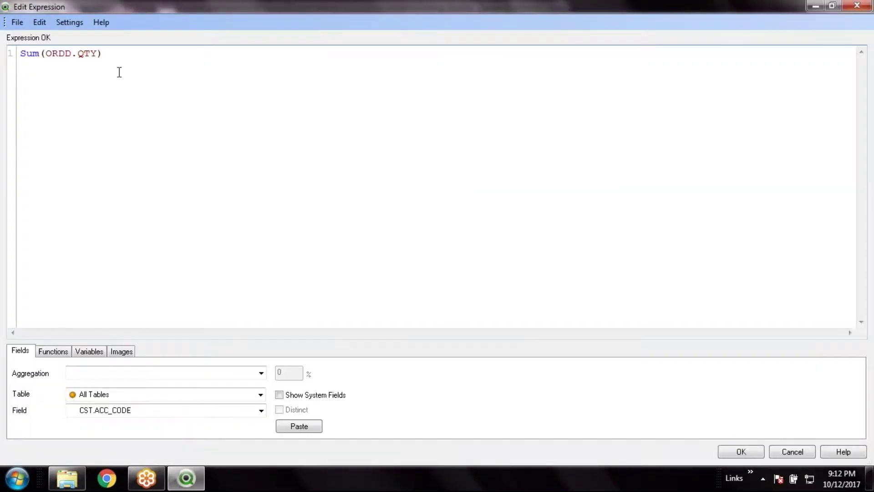
{"action": "double_click", "coordinate": [91, 54]}
{"action": "type", "text": "n"}
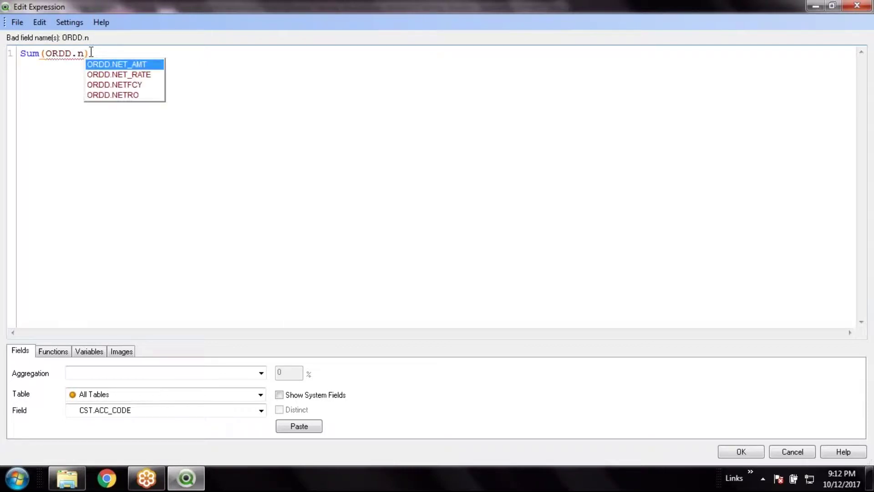
{"action": "key", "text": "Return"}
{"action": "left_click", "coordinate": [742, 450]}
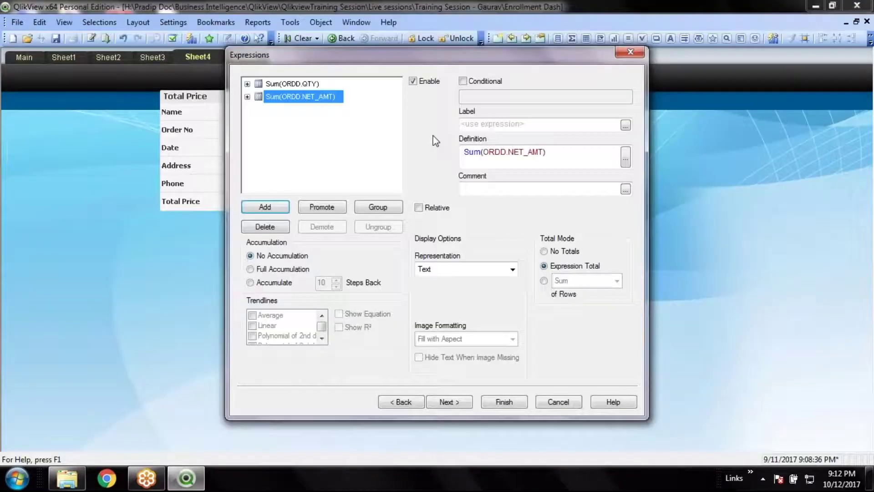
Label the NET_AMT expression 'Price' and the QTY expression 'Quantity'
{"action": "left_click", "coordinate": [497, 128]}
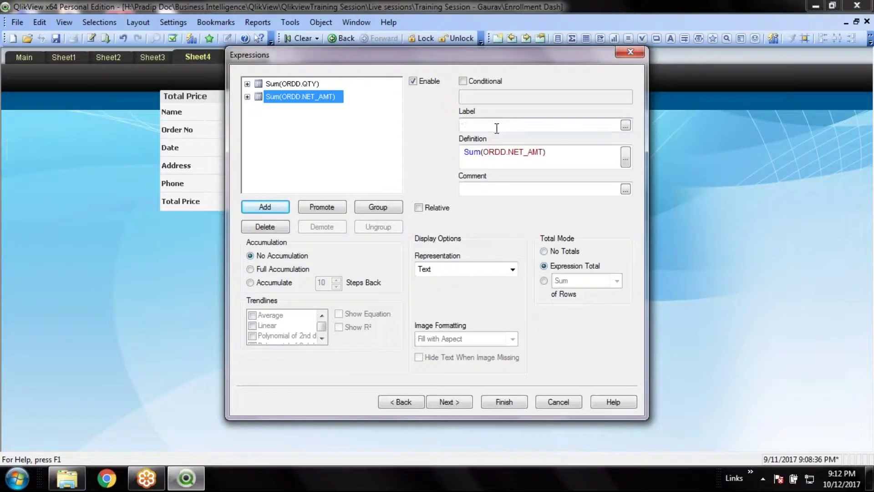
{"action": "type", "text": "Price"}
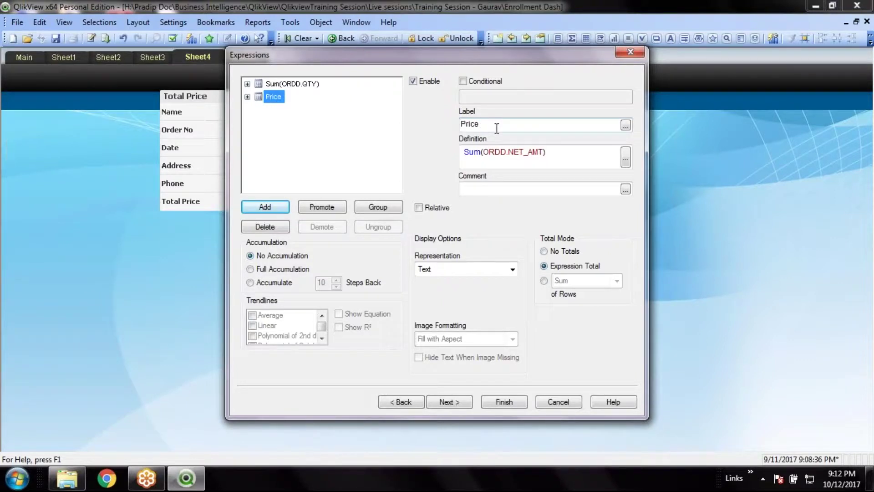
{"action": "left_click", "coordinate": [292, 84]}
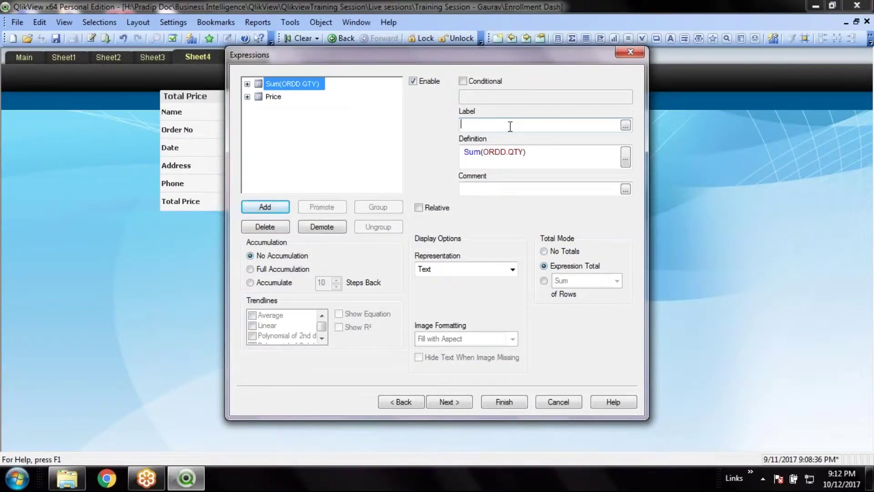
{"action": "type", "text": "Qua"}
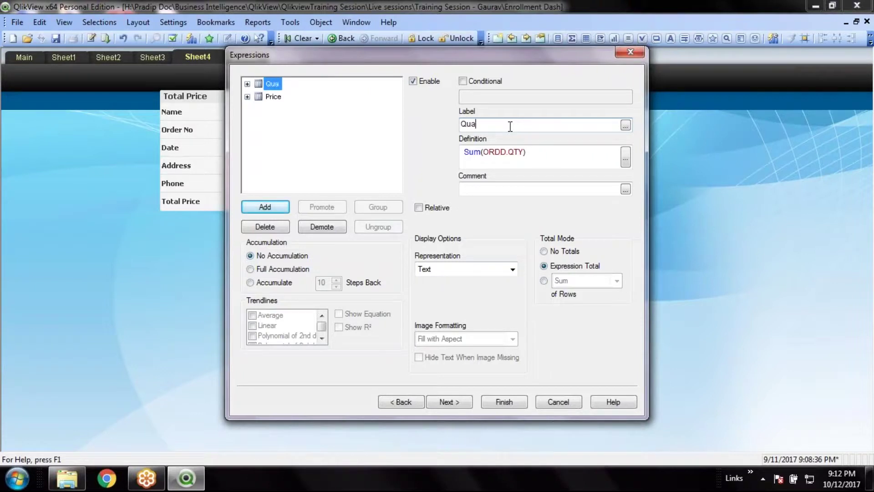
{"action": "type", "text": "ntity"}
Show totals on the last row with the custom label 'Total'
{"action": "left_click", "coordinate": [449, 401]}
{"action": "left_click", "coordinate": [455, 402]}
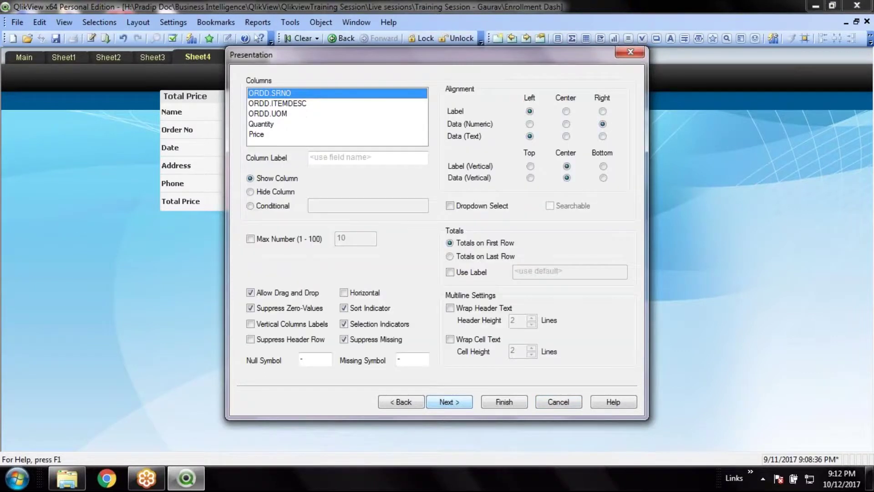
{"action": "left_click", "coordinate": [450, 402]}
{"action": "left_click", "coordinate": [449, 401]}
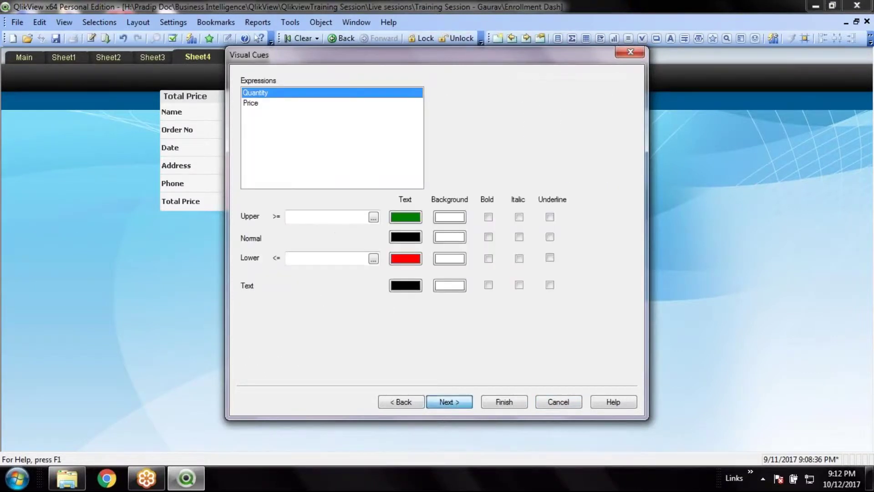
{"action": "left_click", "coordinate": [448, 402]}
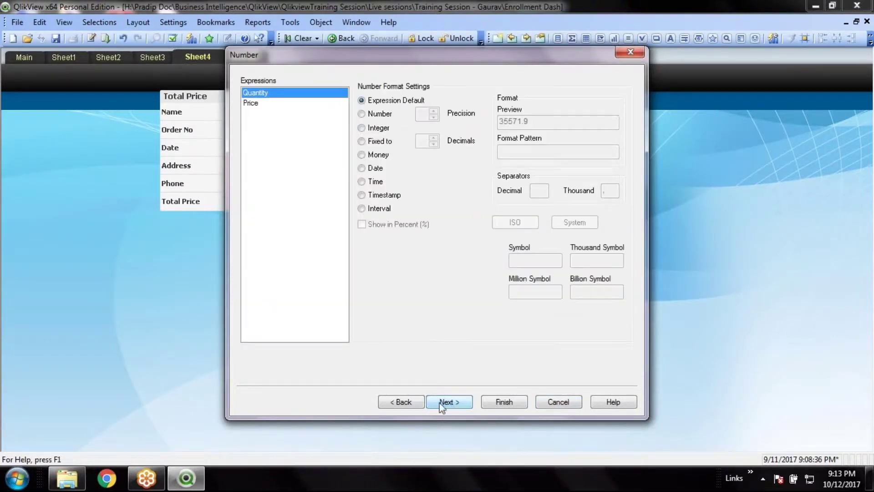
{"action": "left_click", "coordinate": [404, 403]}
{"action": "left_click", "coordinate": [404, 403]}
{"action": "left_click", "coordinate": [404, 402]}
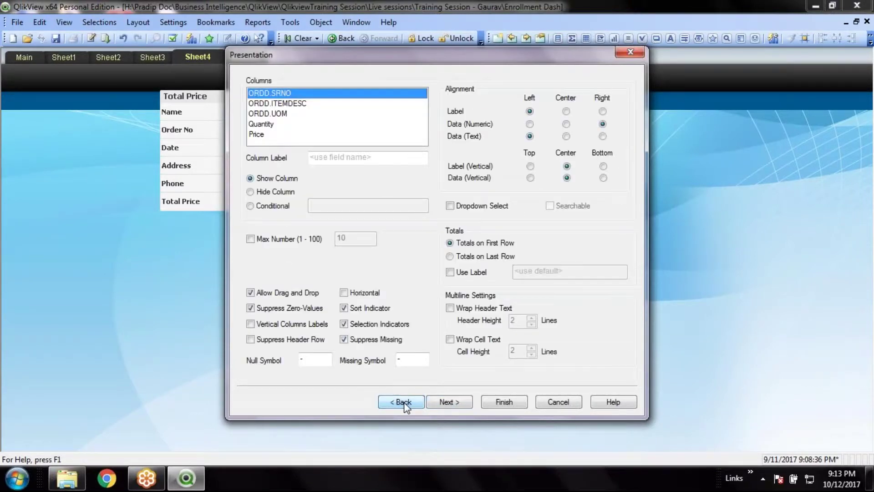
{"action": "left_click", "coordinate": [480, 256]}
{"action": "left_click", "coordinate": [463, 273]}
{"action": "left_click", "coordinate": [561, 270]}
{"action": "type", "text": "Total"}
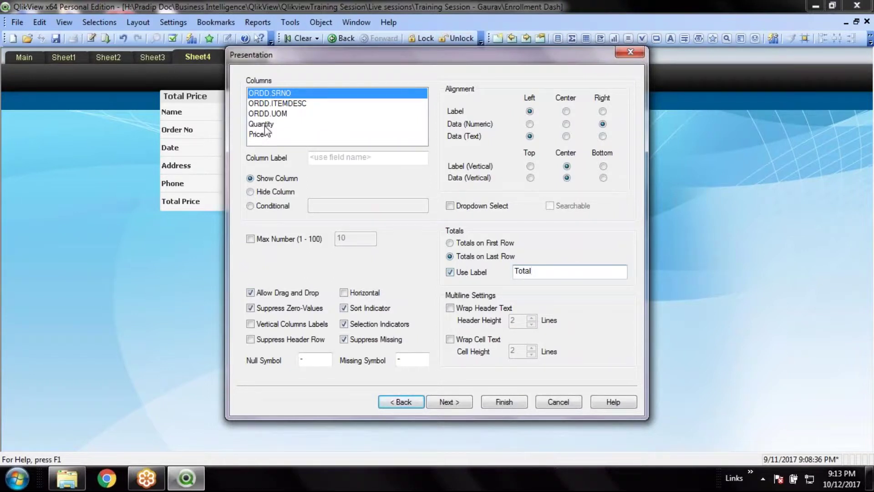
Review the Quantity, Price and ORDD.UOM column settings, then return to the Dimensions page
{"action": "left_click", "coordinate": [264, 126]}
{"action": "left_click", "coordinate": [281, 132]}
{"action": "left_click", "coordinate": [282, 124]}
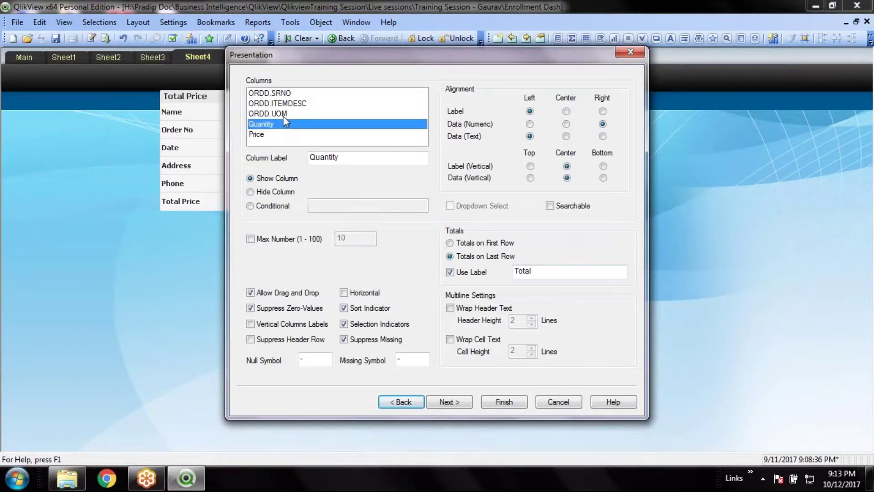
{"action": "left_click", "coordinate": [283, 115]}
{"action": "left_click", "coordinate": [401, 401]}
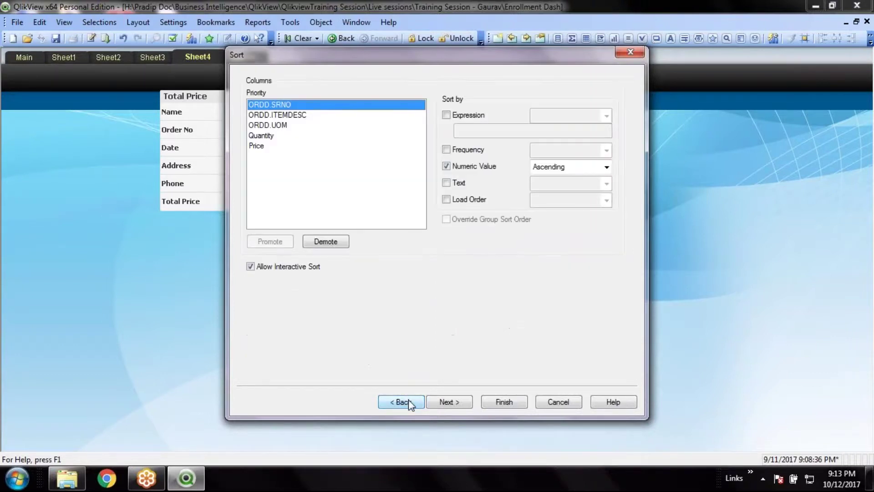
{"action": "left_click", "coordinate": [407, 402]}
{"action": "left_click", "coordinate": [406, 403]}
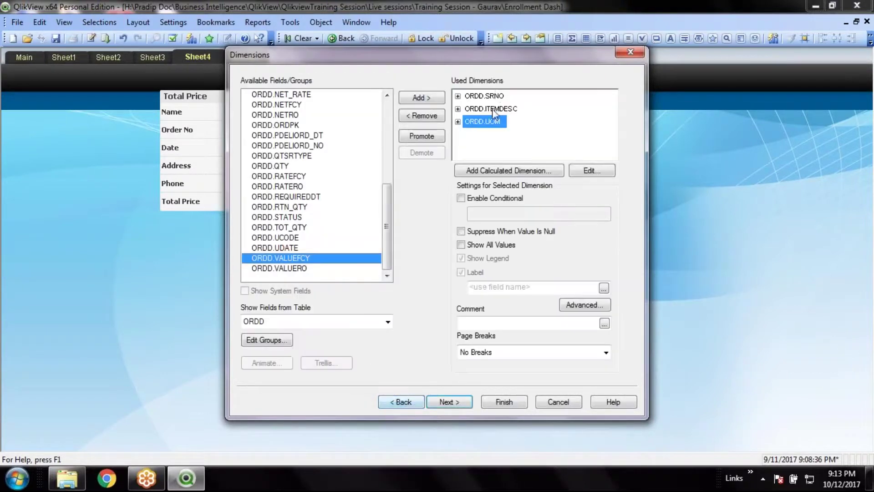
Label the dimensions 'Sl no', 'Item Name' and 'Unit' and finish the Quantity table
{"action": "left_click", "coordinate": [497, 96]}
{"action": "left_click", "coordinate": [499, 287]}
{"action": "type", "text": "S"}
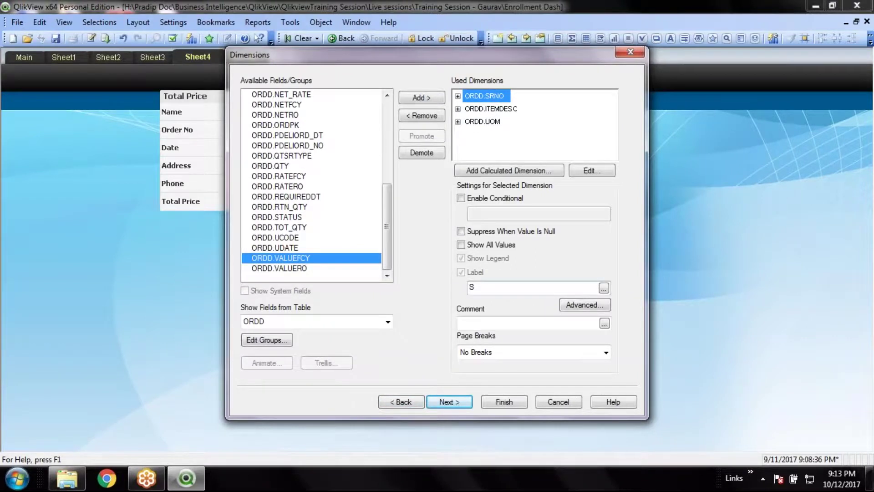
{"action": "type", "text": "l no"}
{"action": "left_click", "coordinate": [490, 109]}
{"action": "left_click", "coordinate": [501, 287]}
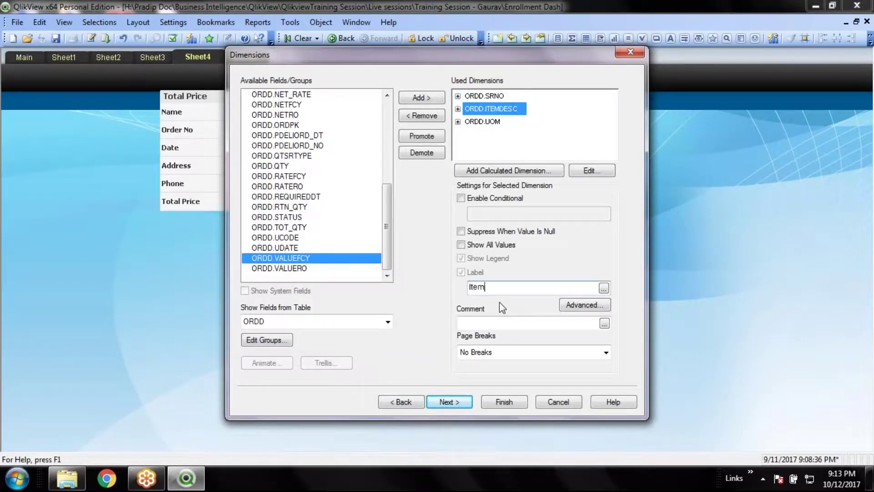
{"action": "left_click", "coordinate": [495, 121]}
{"action": "type", "text": "Unit"}
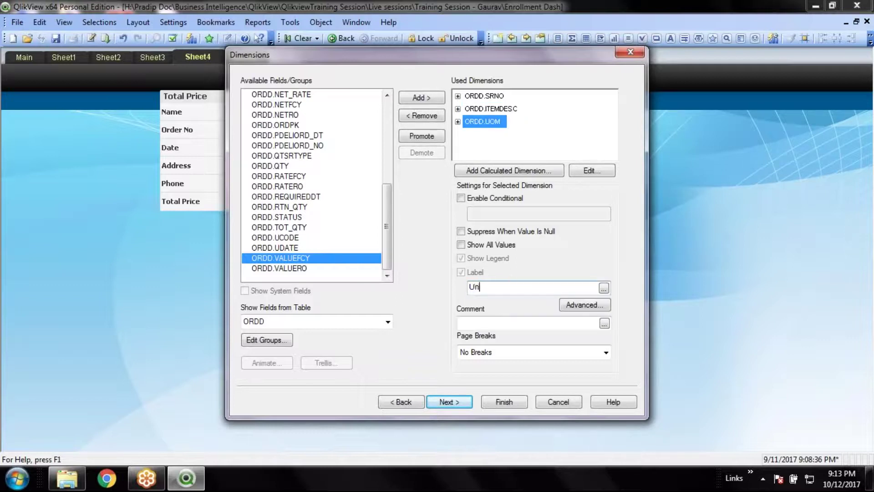
{"action": "left_click", "coordinate": [504, 403]}
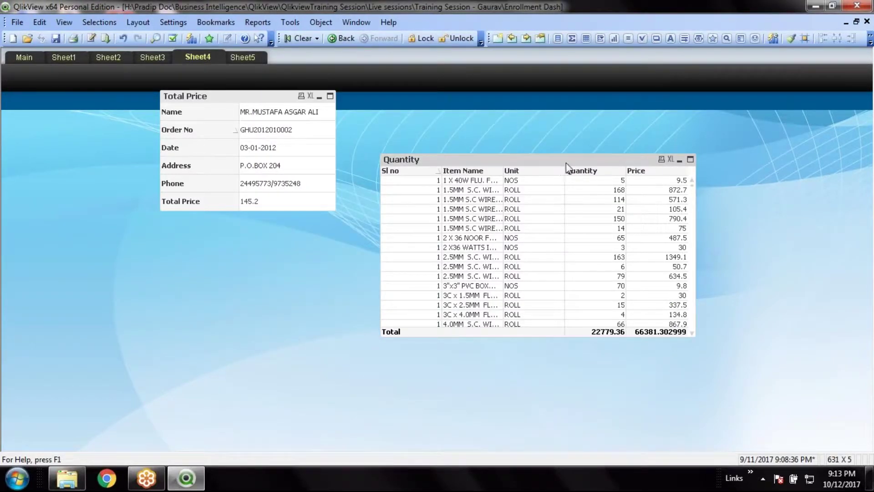
Move and shorten the Quantity table beneath Total Price, and add a DELIORD_NO list box at the right
{"action": "left_click_drag", "start_coordinate": [561, 161], "coordinate": [290, 228]}
{"action": "left_click_drag", "start_coordinate": [297, 403], "coordinate": [302, 374]}
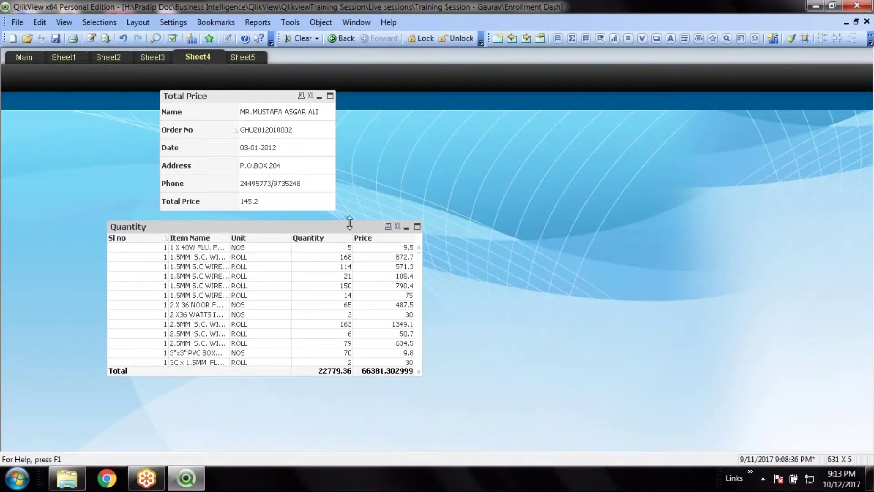
{"action": "right_click", "coordinate": [619, 131]}
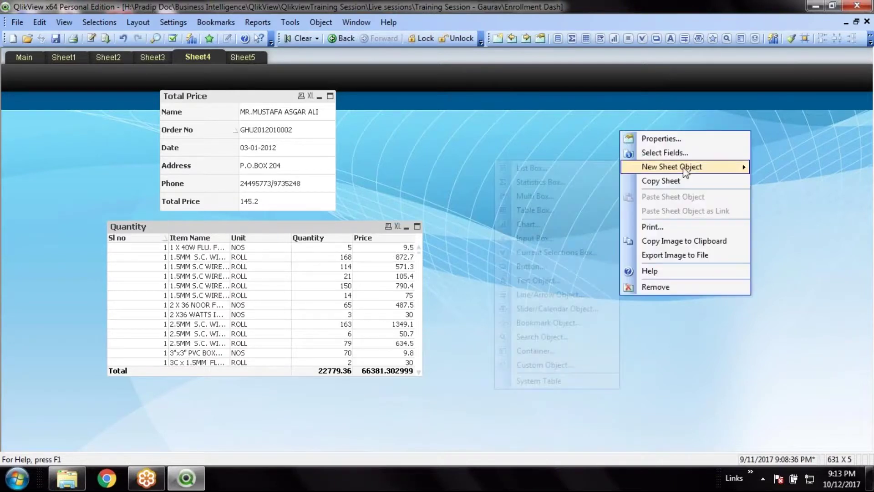
{"action": "mouse_move", "coordinate": [669, 166]}
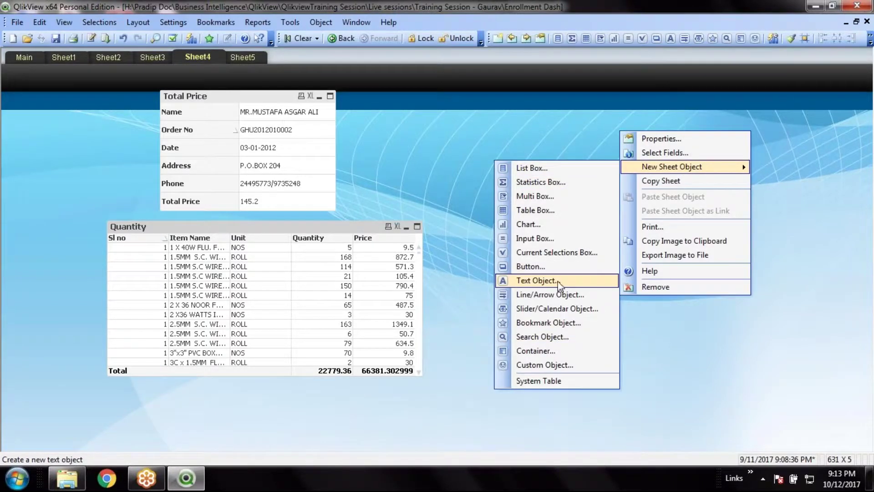
{"action": "left_click", "coordinate": [553, 170]}
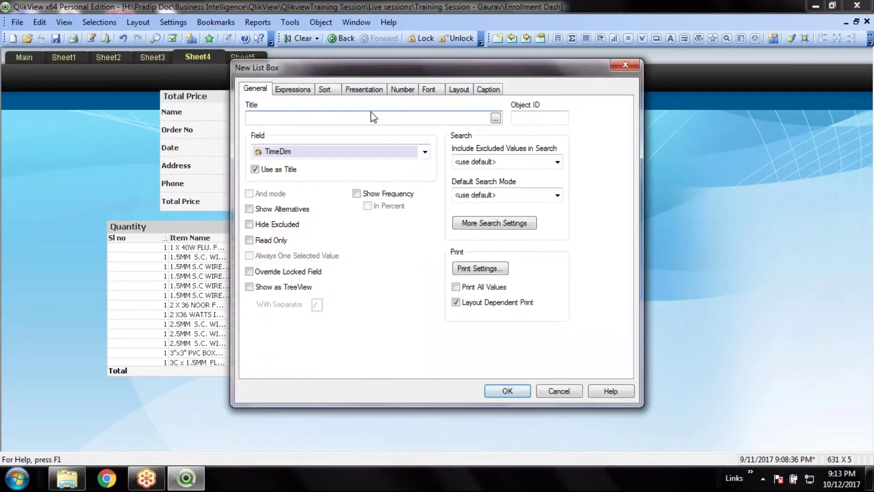
{"action": "left_click", "coordinate": [351, 150]}
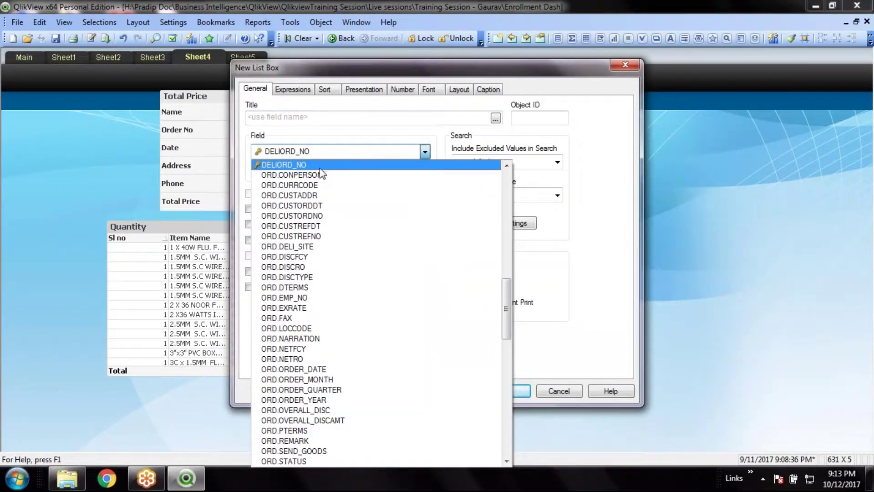
{"action": "left_click", "coordinate": [320, 166]}
{"action": "left_click", "coordinate": [499, 392]}
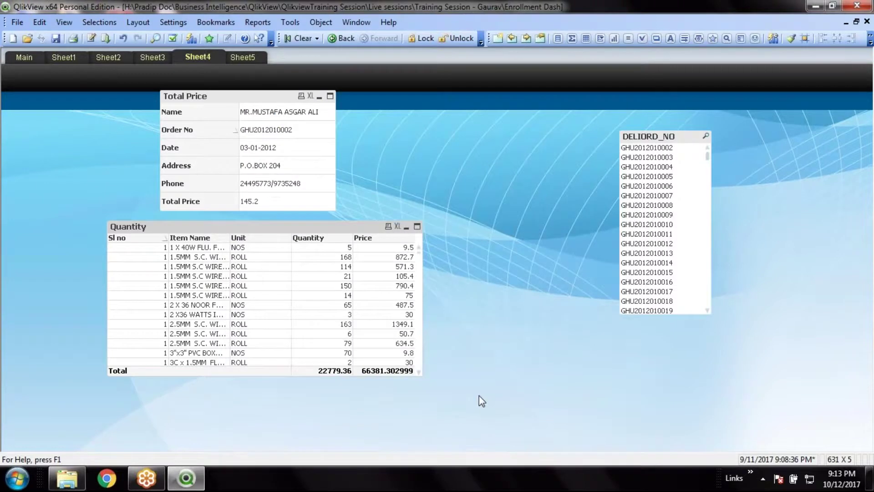
{"action": "left_click_drag", "start_coordinate": [685, 136], "coordinate": [725, 122]}
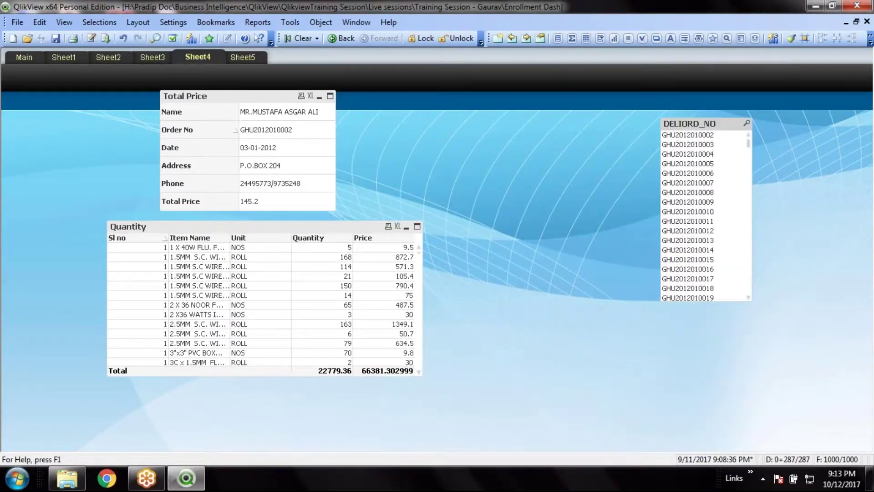
{"action": "left_click_drag", "start_coordinate": [335, 225], "coordinate": [321, 230]}
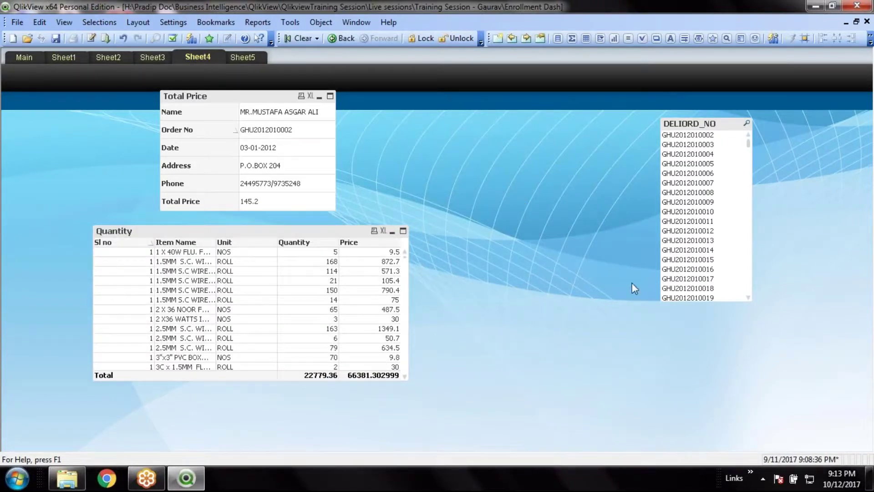
{"action": "left_click", "coordinate": [722, 231]}
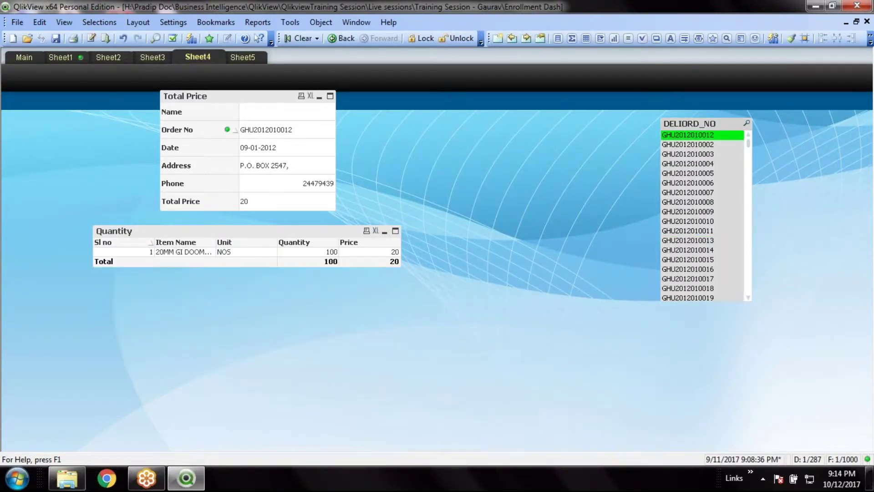
{"action": "left_click", "coordinate": [712, 232]}
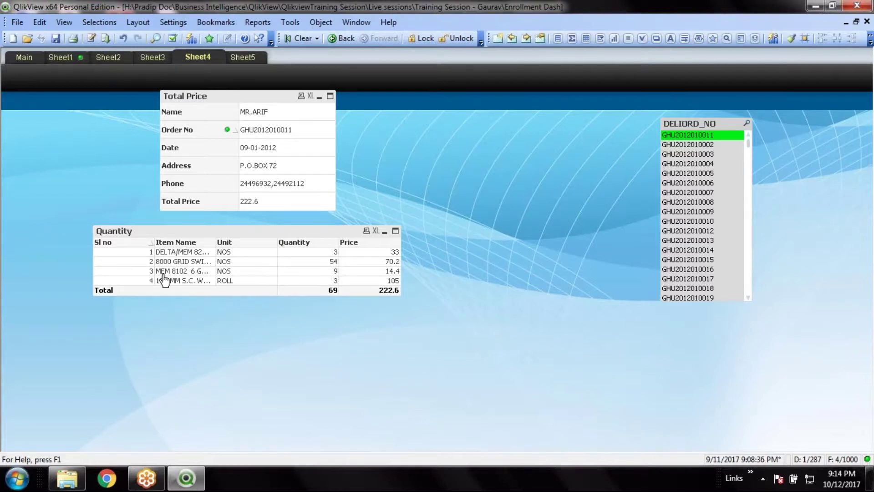
{"action": "left_click_drag", "start_coordinate": [216, 245], "coordinate": [244, 245]}
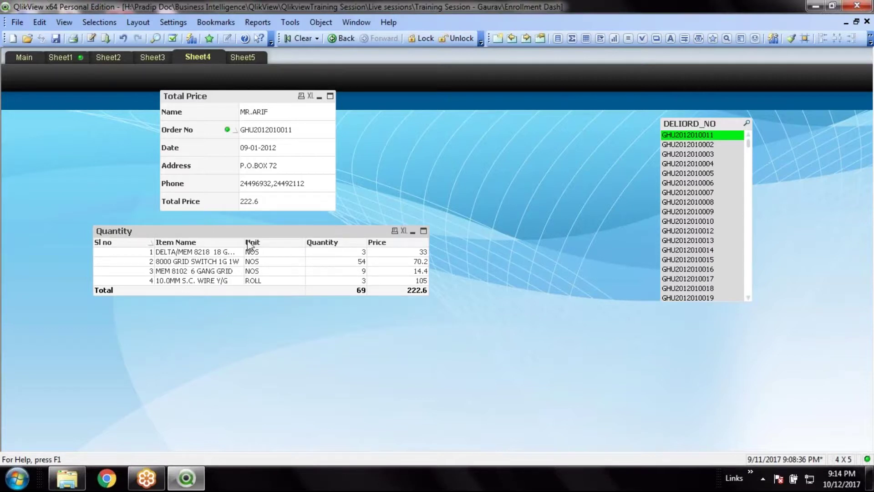
{"action": "left_click_drag", "start_coordinate": [244, 244], "coordinate": [268, 242]}
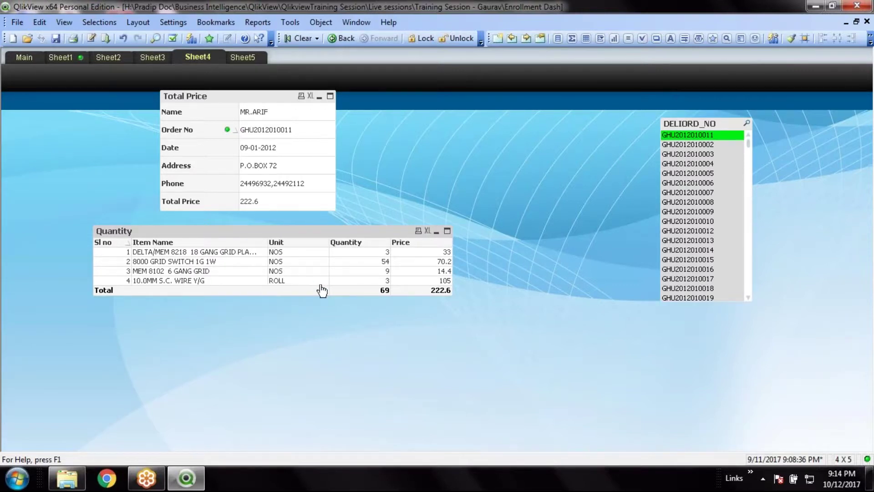
{"action": "left_click_drag", "start_coordinate": [386, 233], "coordinate": [379, 233]}
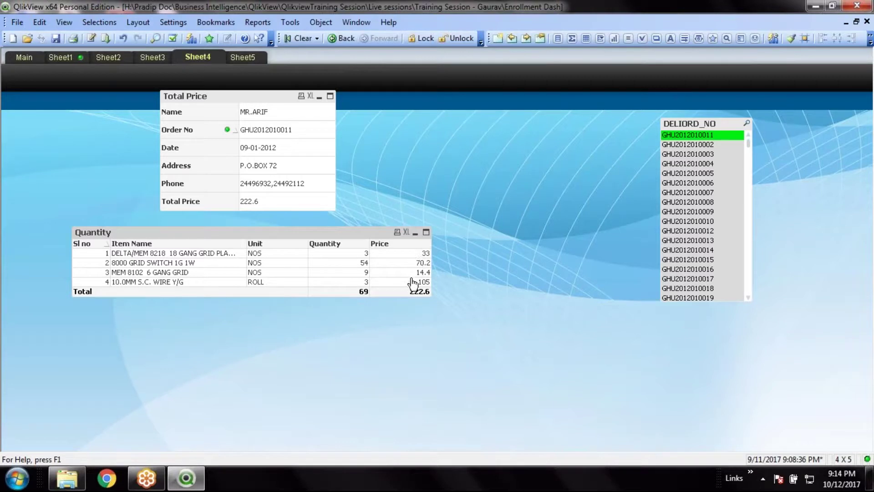
{"action": "left_click", "coordinate": [713, 212]}
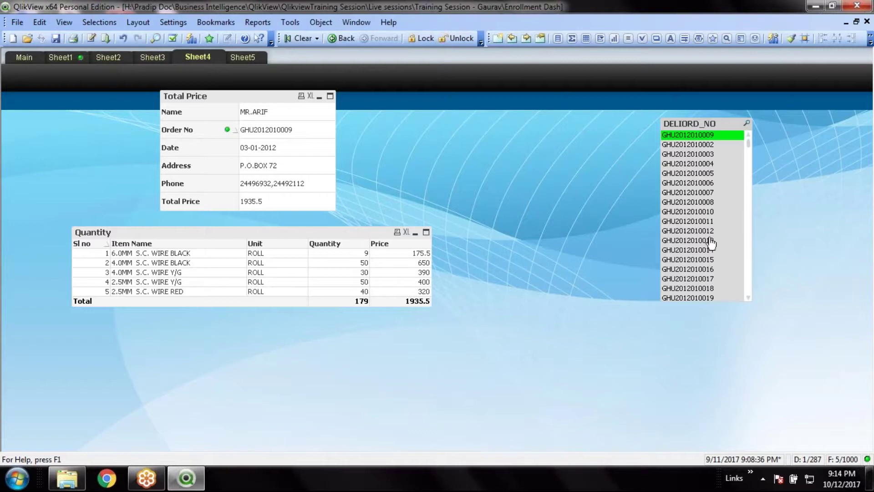
{"action": "left_click", "coordinate": [710, 243]}
{"action": "left_click", "coordinate": [699, 250]}
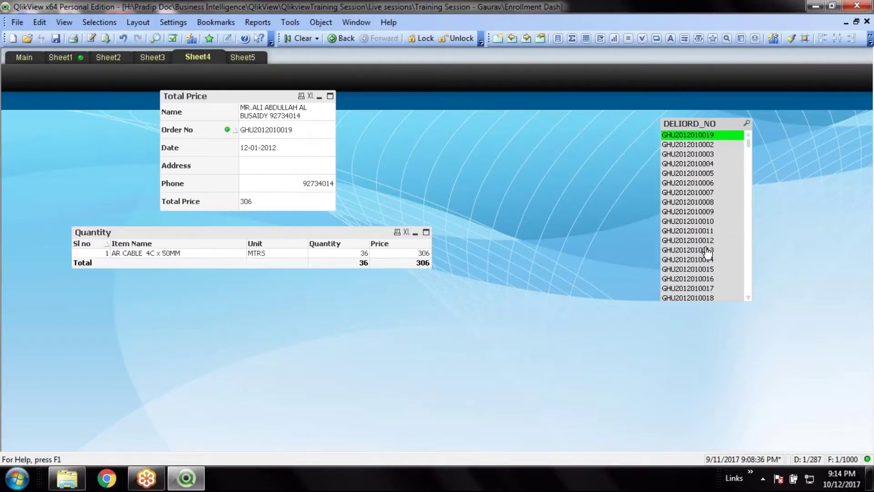
{"action": "left_click", "coordinate": [696, 260]}
{"action": "left_click", "coordinate": [689, 278]}
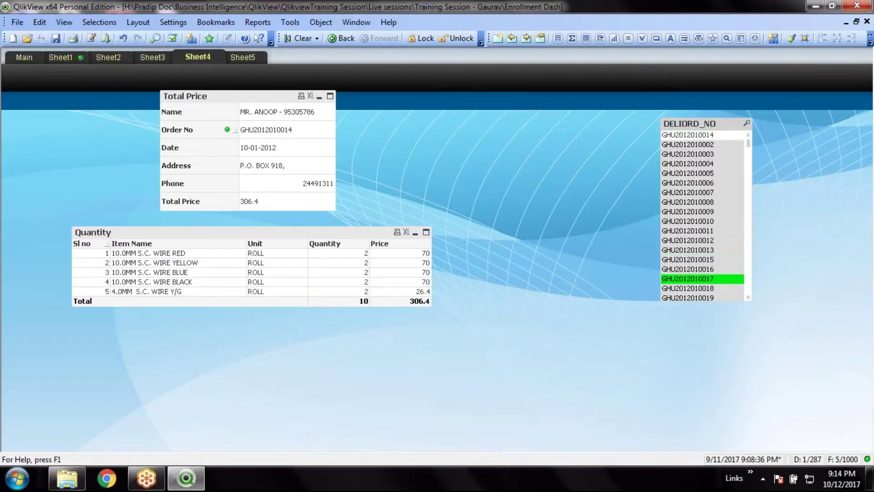
{"action": "left_click", "coordinate": [699, 258]}
{"action": "left_click", "coordinate": [700, 259]}
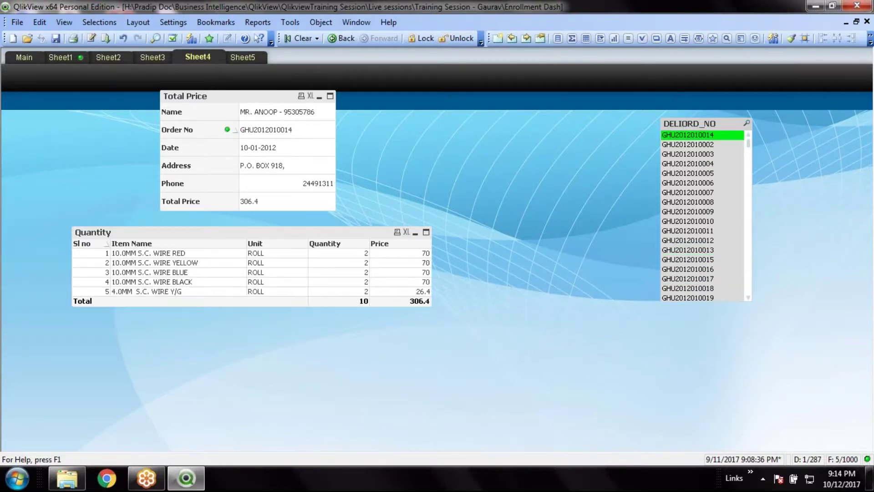
{"action": "scroll", "coordinate": [700, 262], "scroll_direction": "down", "scroll_amount": 2}
{"action": "left_click", "coordinate": [700, 259]}
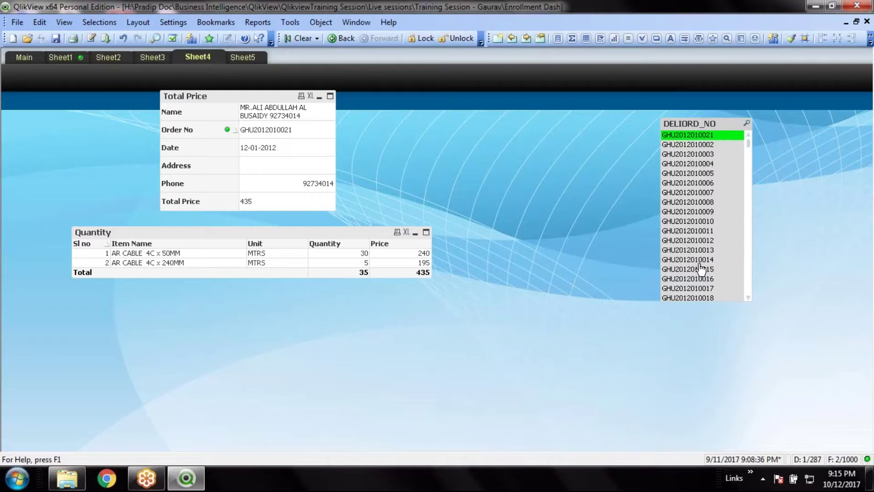
{"action": "scroll", "coordinate": [700, 270], "scroll_direction": "down", "scroll_amount": 2}
{"action": "left_click", "coordinate": [700, 270]}
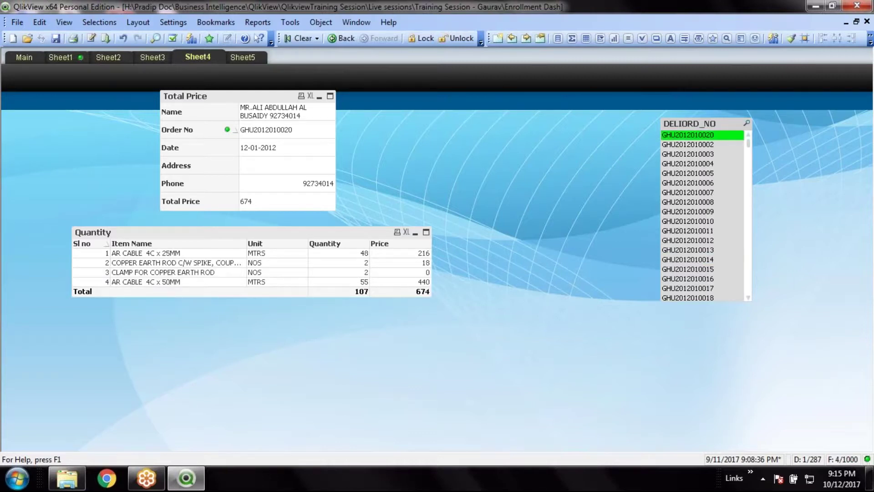
{"action": "left_click_drag", "start_coordinate": [708, 221], "coordinate": [708, 240]}
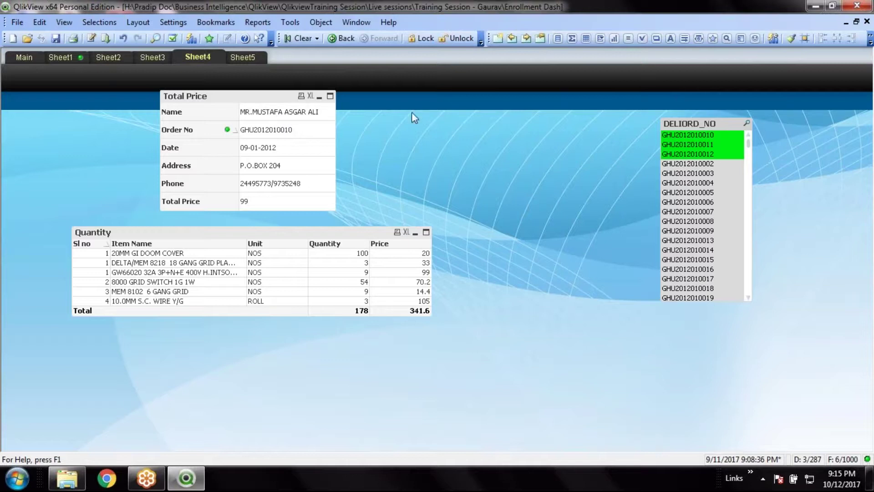
{"action": "left_click", "coordinate": [303, 38]}
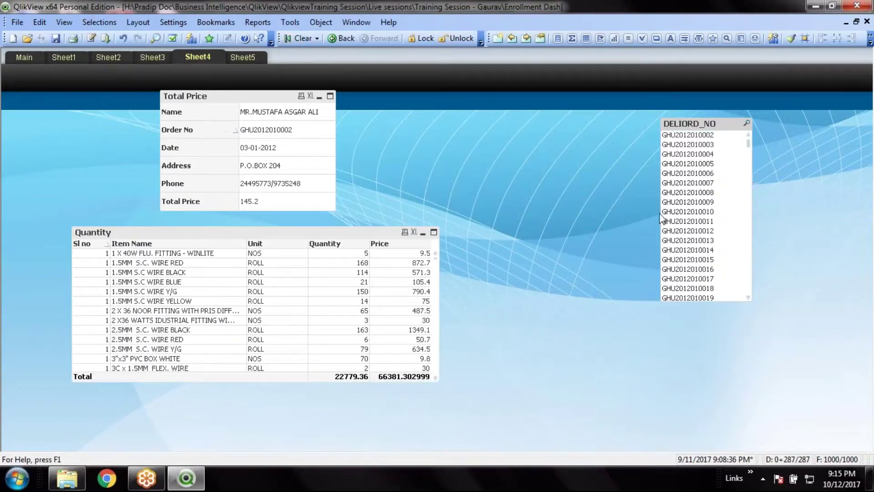
{"action": "scroll", "coordinate": [660, 218], "scroll_direction": "down", "scroll_amount": 7}
{"action": "left_click", "coordinate": [674, 214]}
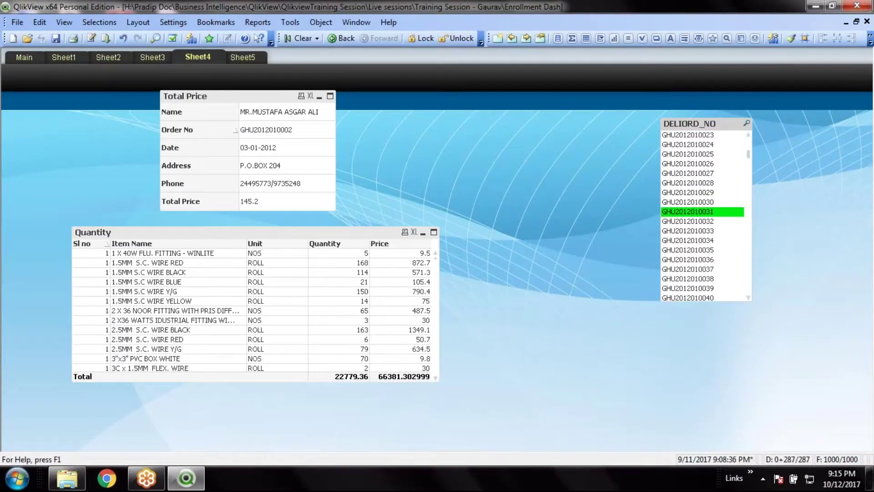
{"action": "left_click", "coordinate": [699, 212]}
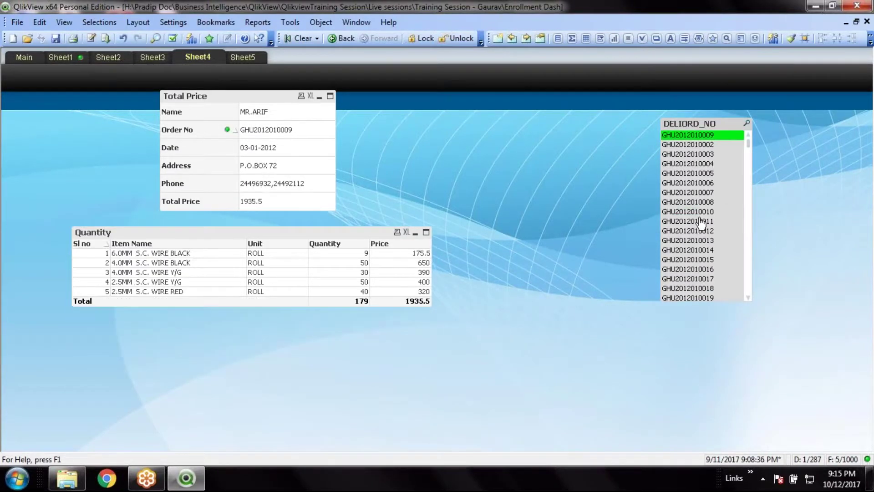
{"action": "scroll", "coordinate": [700, 218], "scroll_direction": "down", "scroll_amount": 3}
{"action": "left_click", "coordinate": [701, 259]}
{"action": "scroll", "coordinate": [709, 163], "scroll_direction": "down", "scroll_amount": 2}
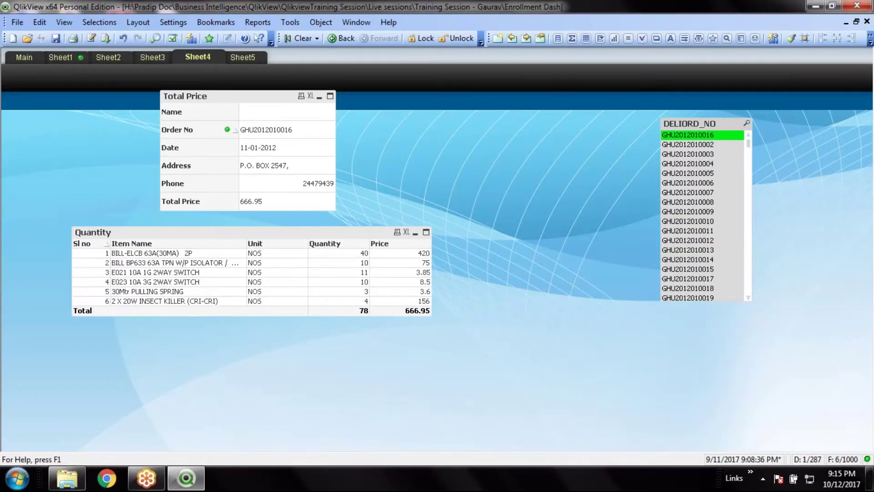
{"action": "left_click", "coordinate": [704, 229]}
{"action": "left_click", "coordinate": [701, 241]}
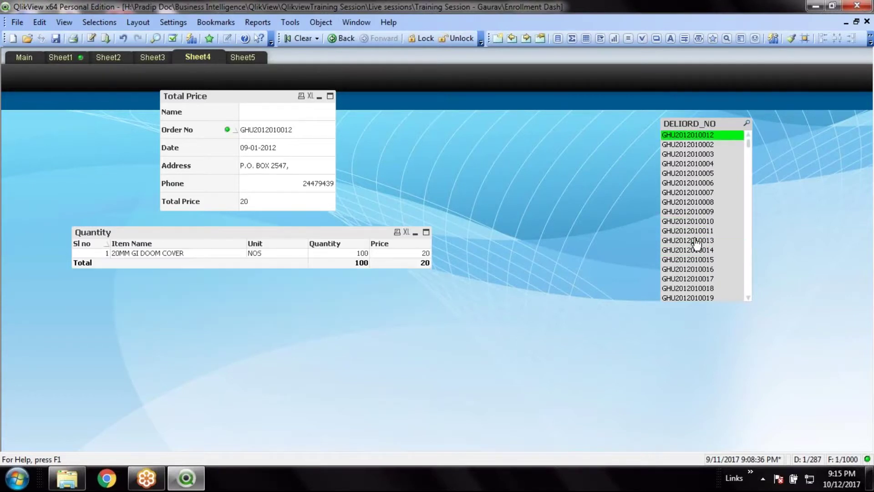
{"action": "left_click", "coordinate": [702, 193]}
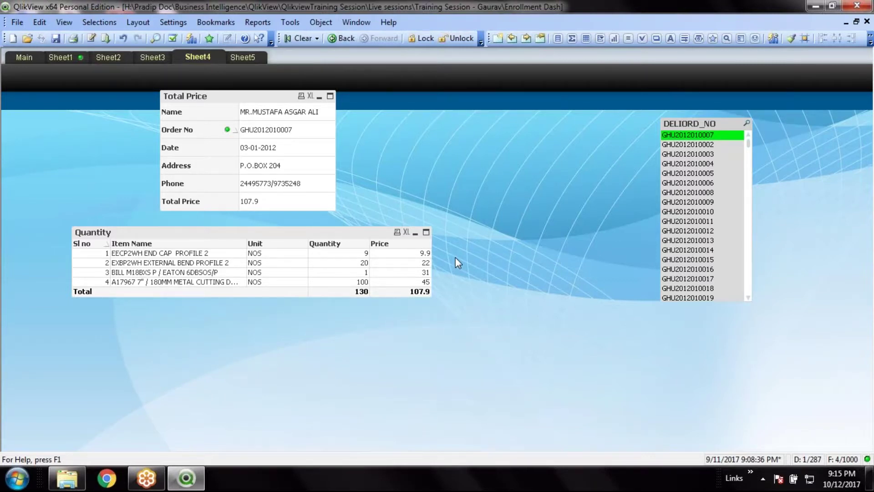
Create a button with the text 'Print Invoice' and place it under the DELIORD_NO list box
{"action": "right_click", "coordinate": [618, 383]}
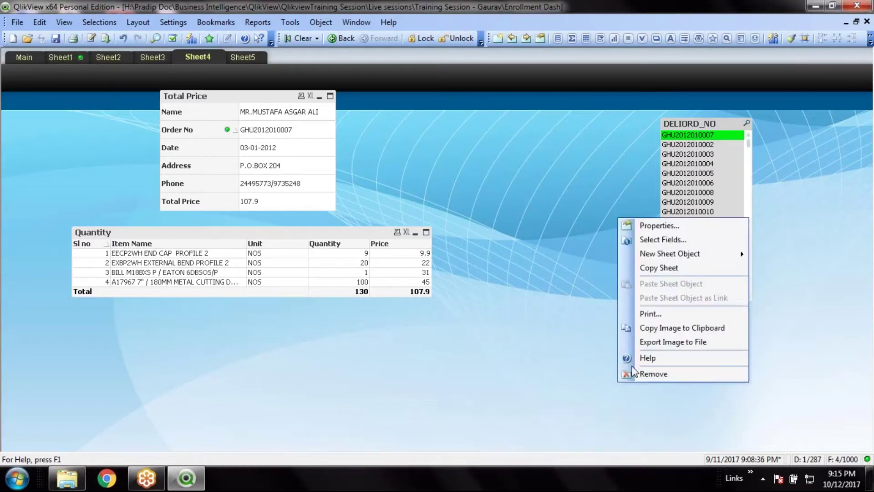
{"action": "mouse_move", "coordinate": [683, 254]}
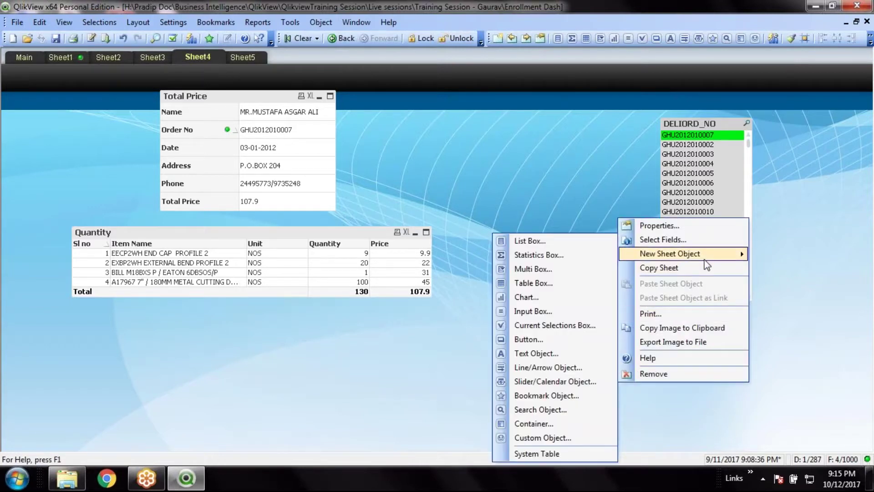
{"action": "left_click", "coordinate": [536, 353]}
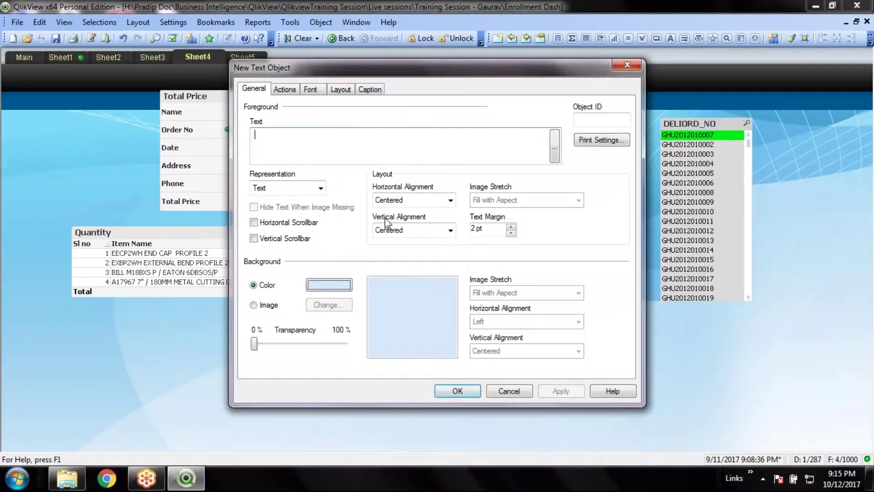
{"action": "left_click", "coordinate": [522, 393]}
{"action": "right_click", "coordinate": [522, 392]}
{"action": "mouse_move", "coordinate": [605, 264]}
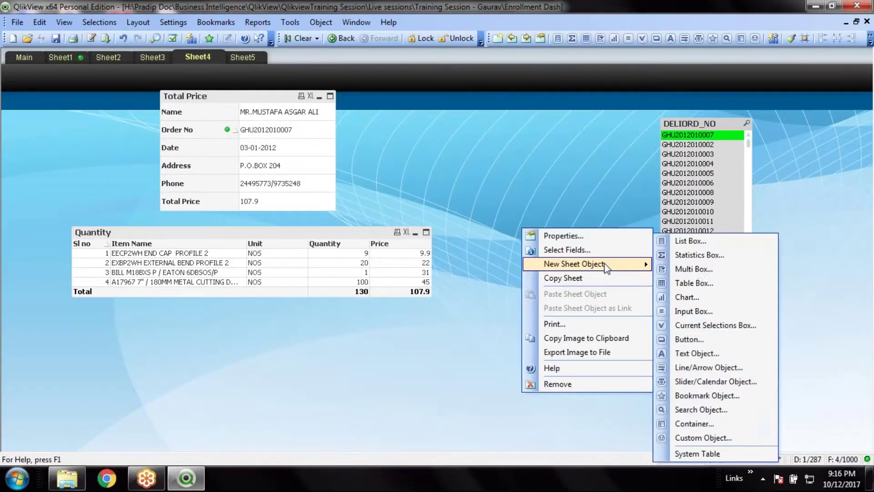
{"action": "left_click", "coordinate": [709, 380]}
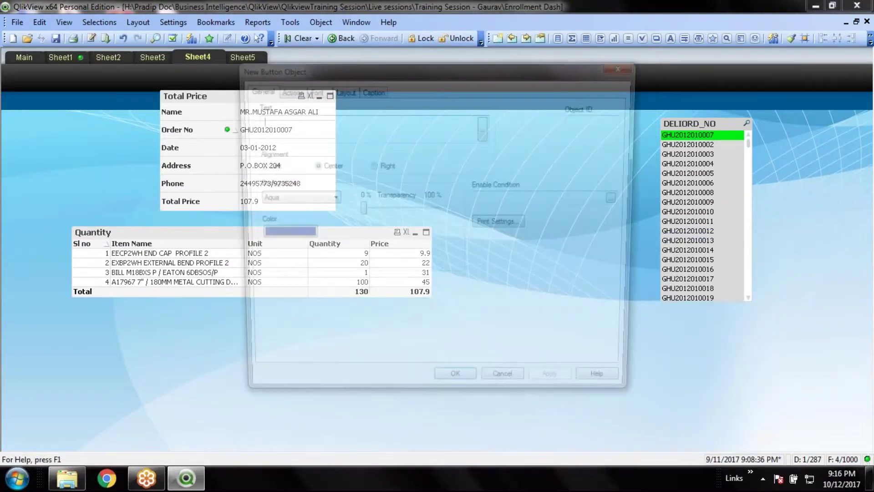
{"action": "type", "text": "P"}
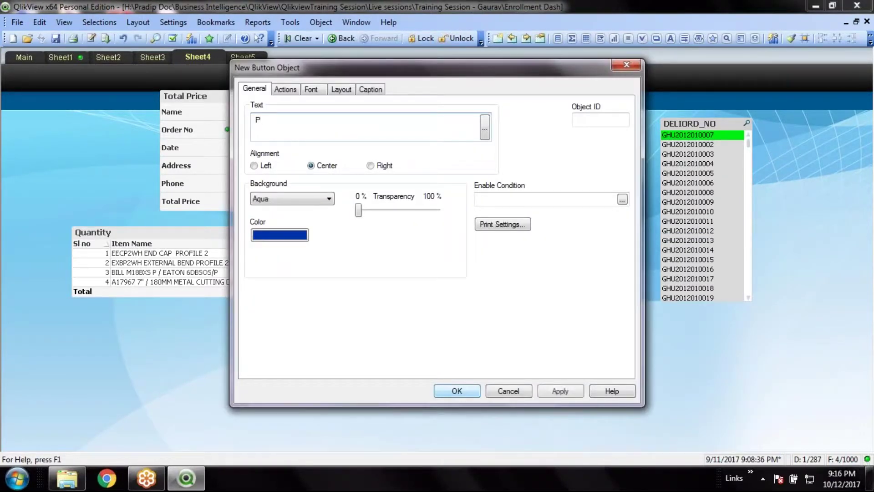
{"action": "type", "text": "rint Invo"}
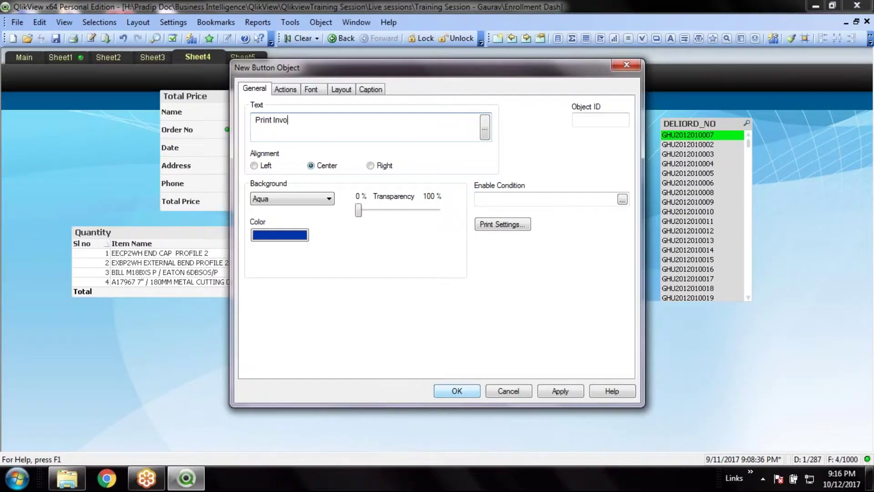
{"action": "type", "text": "ice"}
{"action": "left_click", "coordinate": [466, 396]}
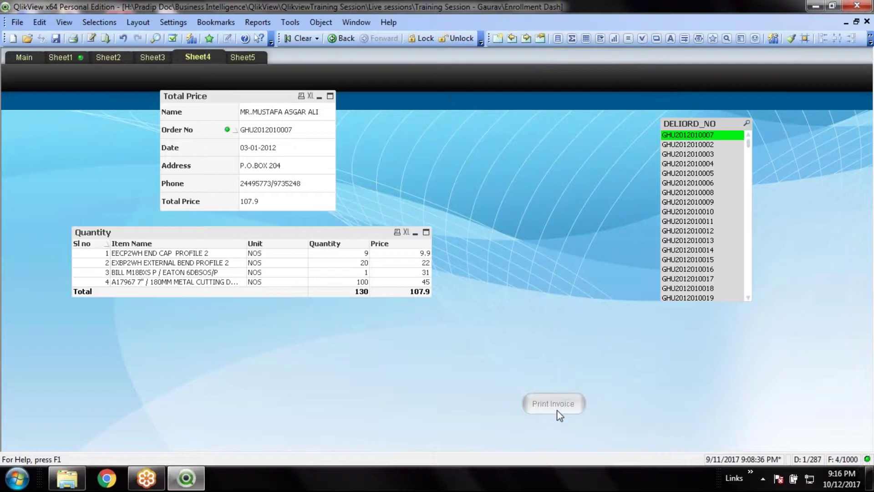
{"action": "left_click_drag", "start_coordinate": [558, 411], "coordinate": [705, 331]}
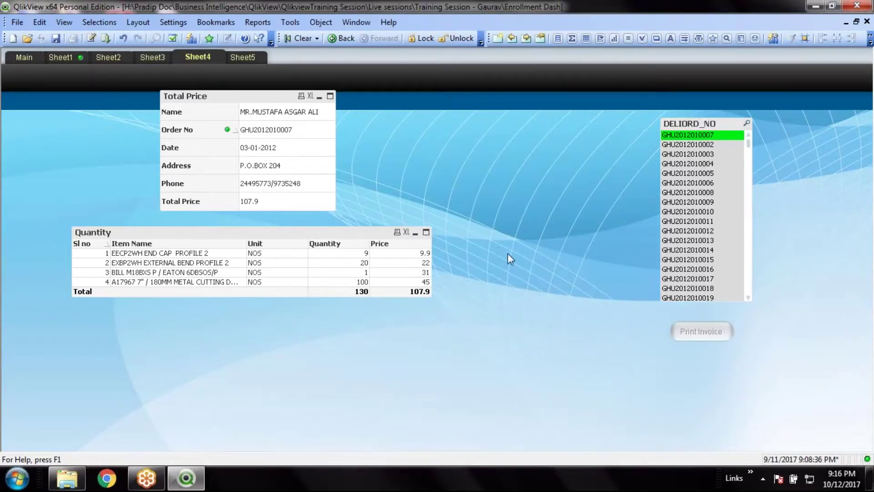
Open the Report Editor and add a new document report named 'Invoice'
{"action": "left_click", "coordinate": [257, 23]}
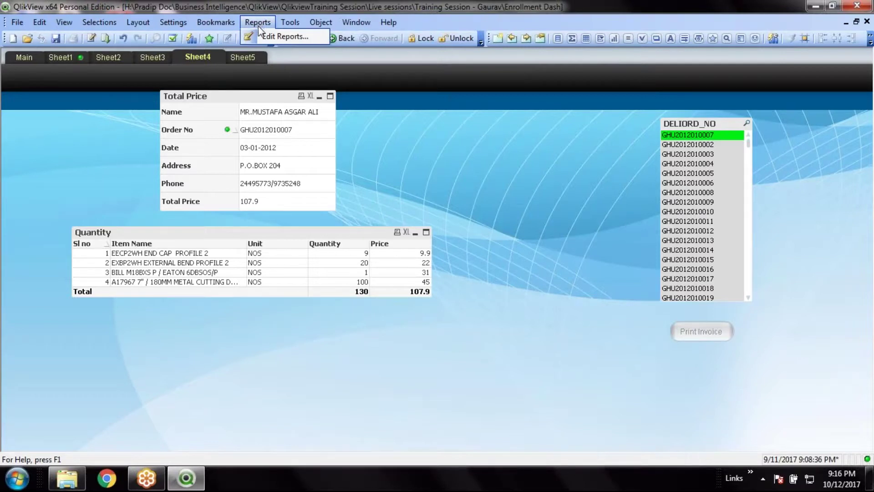
{"action": "left_click", "coordinate": [491, 184]}
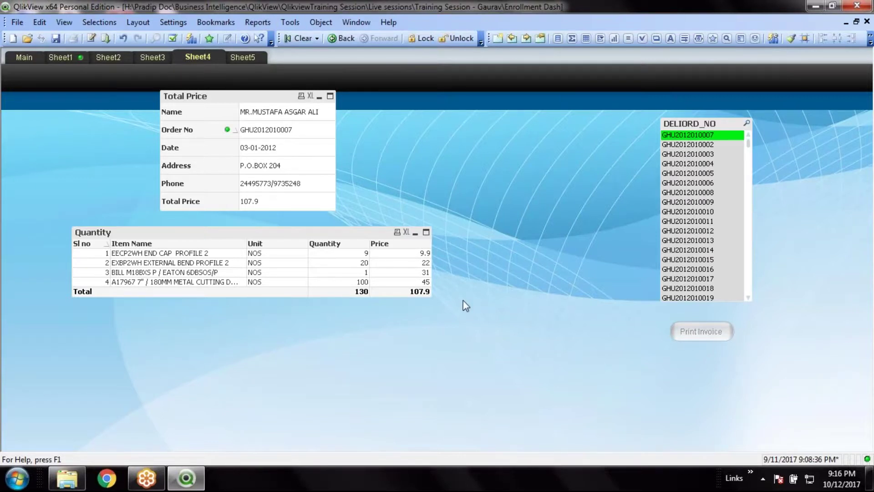
{"action": "left_click", "coordinate": [262, 23]}
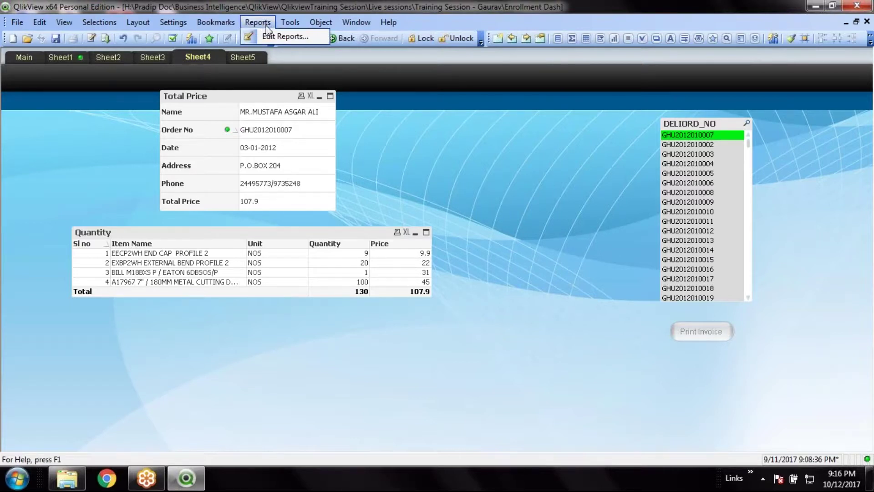
{"action": "left_click", "coordinate": [286, 35]}
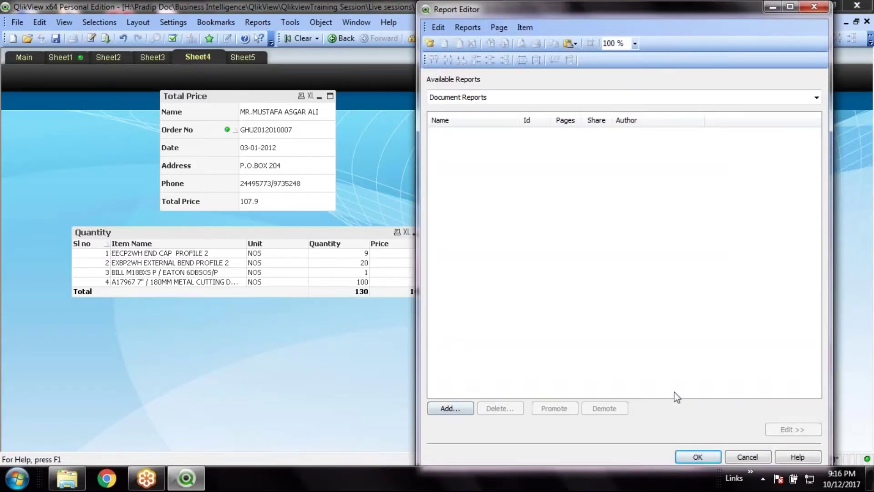
{"action": "left_click", "coordinate": [457, 408]}
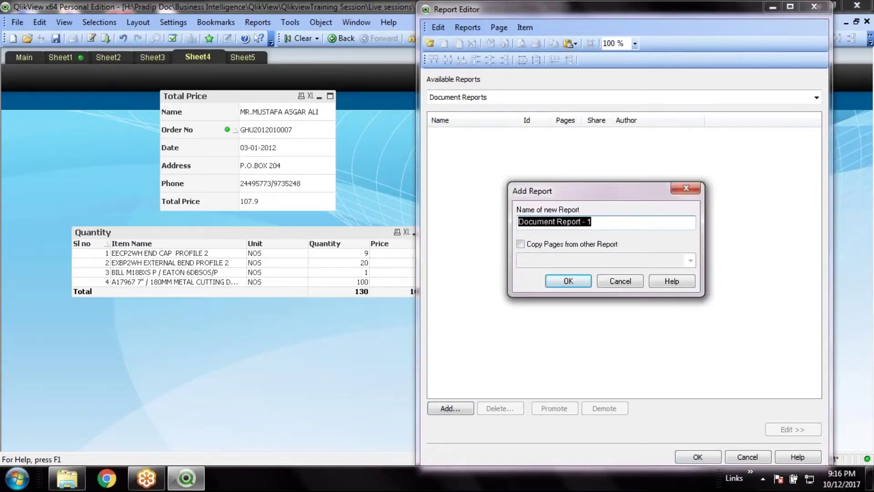
{"action": "type", "text": "Invoi"}
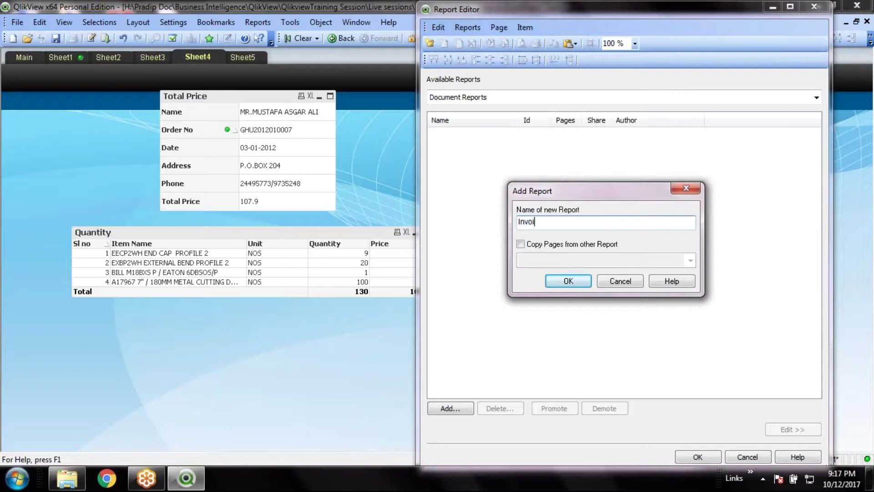
{"action": "type", "text": "ce"}
{"action": "left_click", "coordinate": [583, 284]}
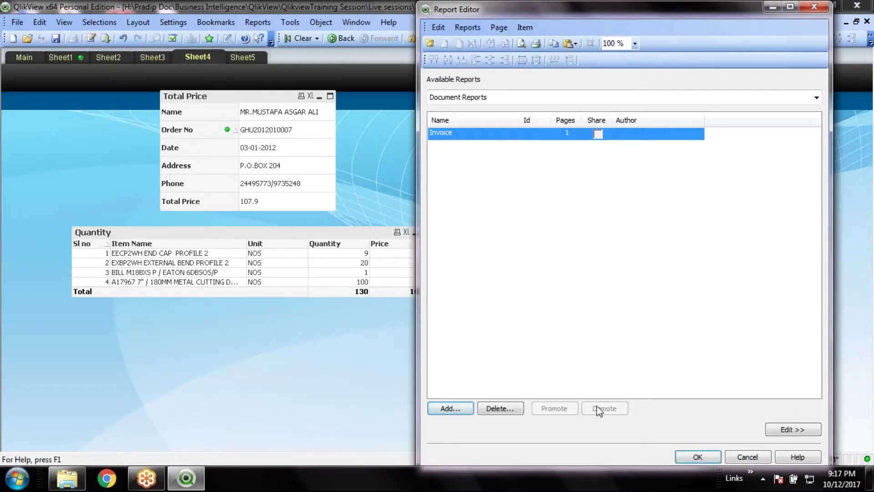
Open the Invoice report's page layout, then cancel and discard the changes
{"action": "left_click", "coordinate": [788, 431]}
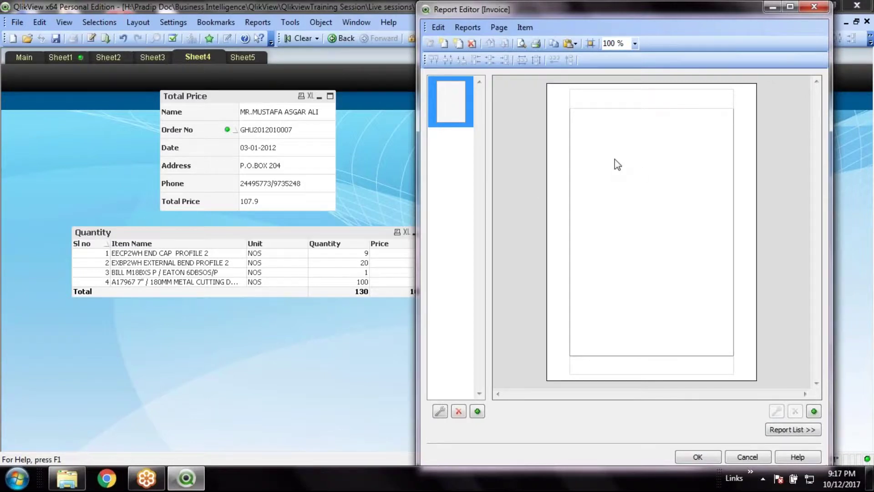
{"action": "left_click", "coordinate": [746, 456]}
{"action": "left_click", "coordinate": [627, 272]}
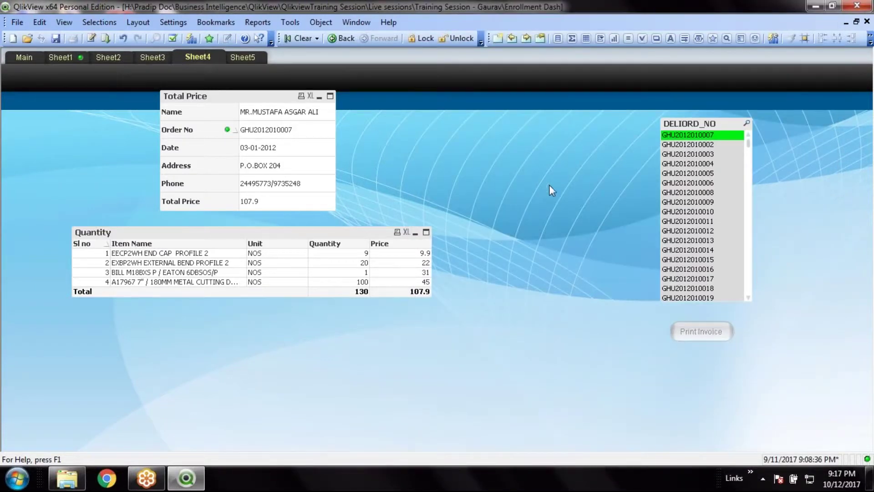
Add a document report named 'Invoice' in the Report Editor and open its blank page
{"action": "left_click", "coordinate": [254, 24]}
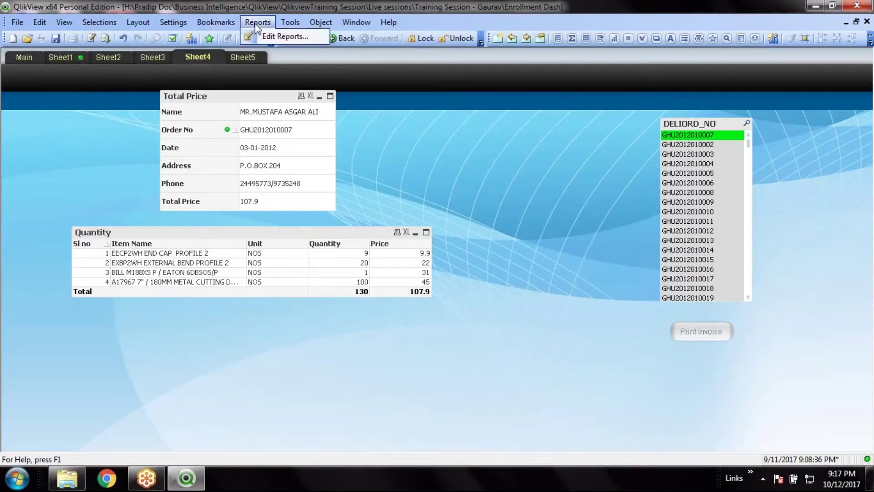
{"action": "left_click", "coordinate": [290, 40]}
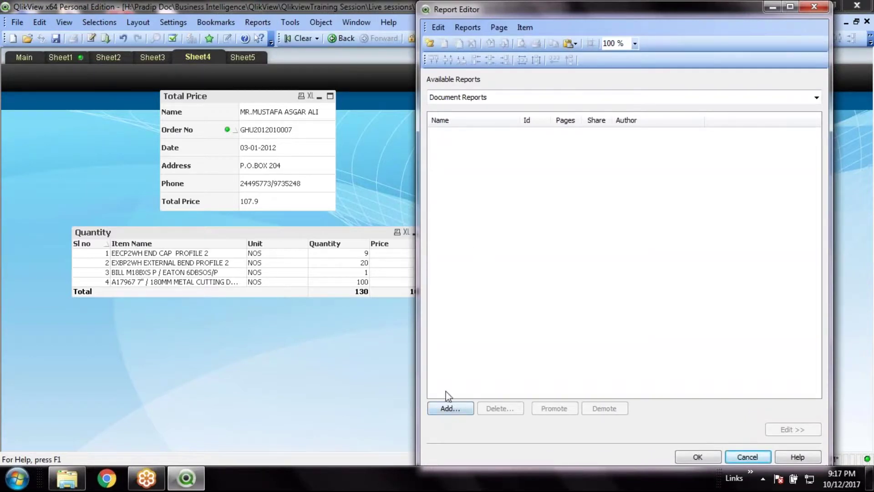
{"action": "left_click", "coordinate": [460, 410]}
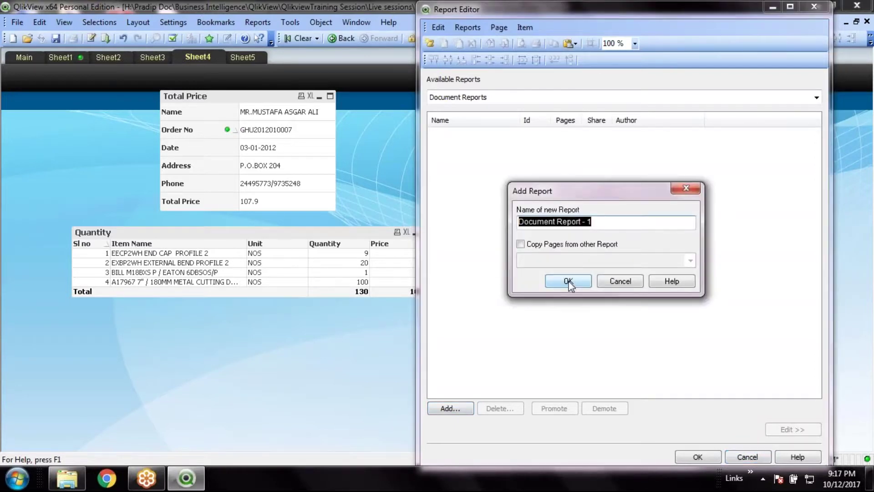
{"action": "type", "text": "Invoice"}
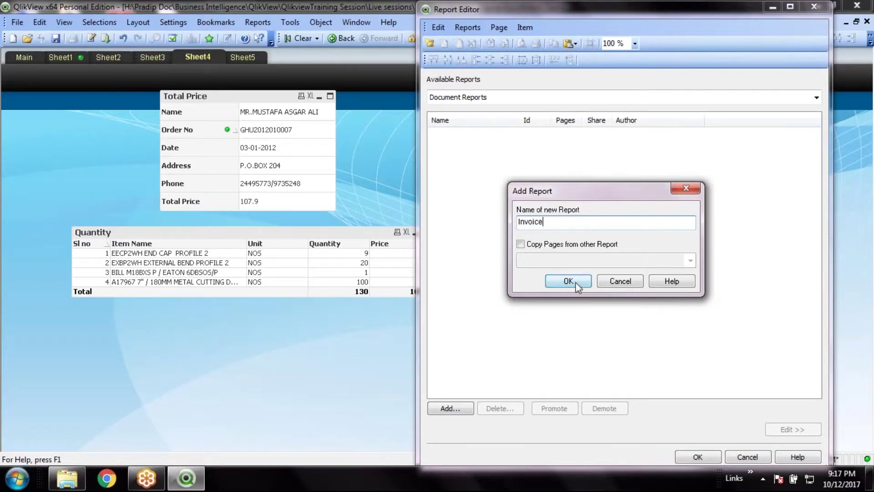
{"action": "left_click", "coordinate": [575, 282]}
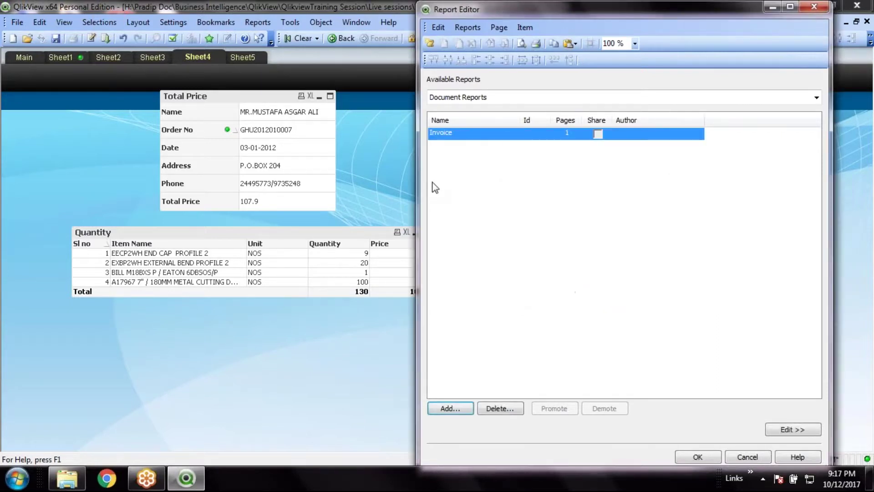
{"action": "left_click", "coordinate": [538, 136]}
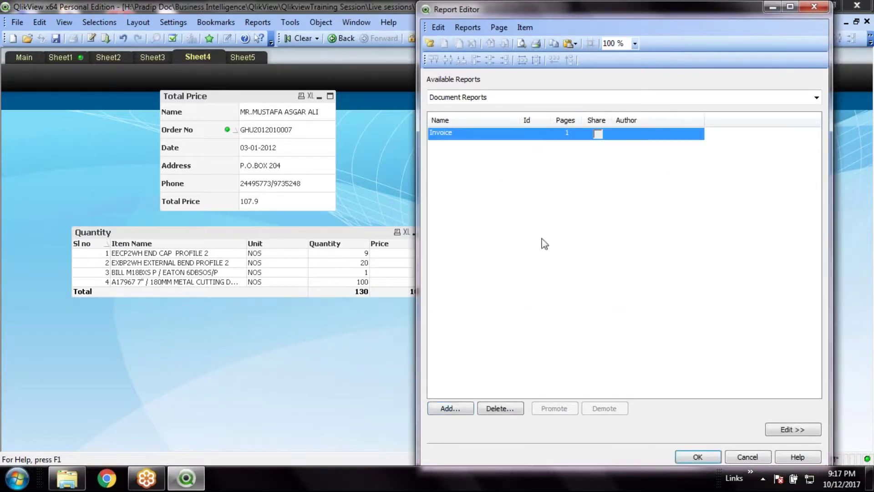
{"action": "left_click", "coordinate": [793, 430]}
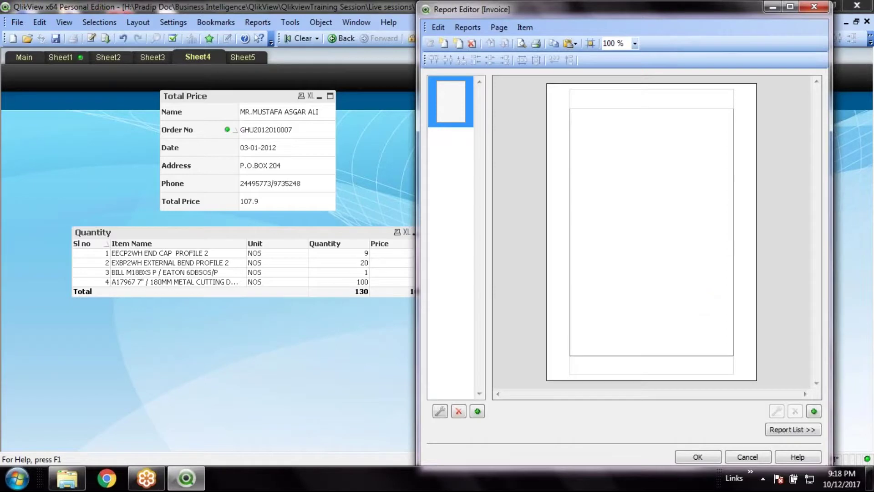
Drag the Total Price box onto the Invoice page and narrow it slightly, then add the Quantity table beneath it
{"action": "left_click_drag", "start_coordinate": [230, 108], "coordinate": [648, 145]}
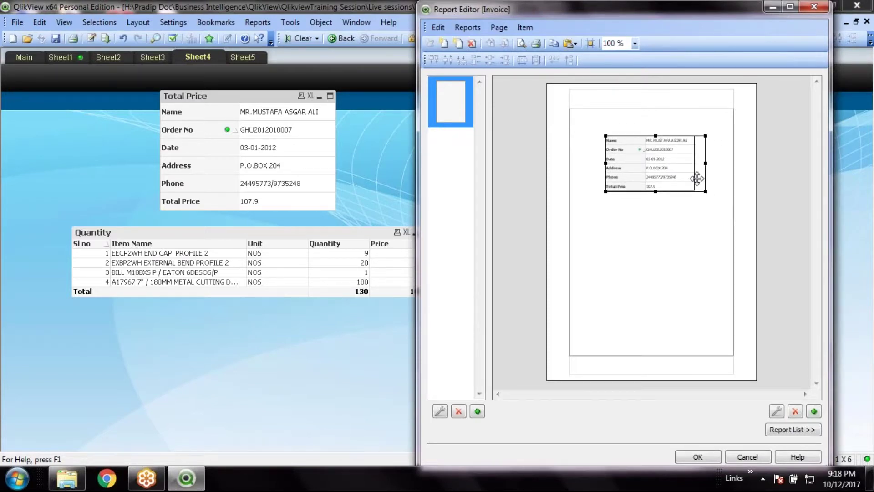
{"action": "left_click_drag", "start_coordinate": [705, 163], "coordinate": [701, 162]}
{"action": "left_click_drag", "start_coordinate": [658, 144], "coordinate": [657, 146]}
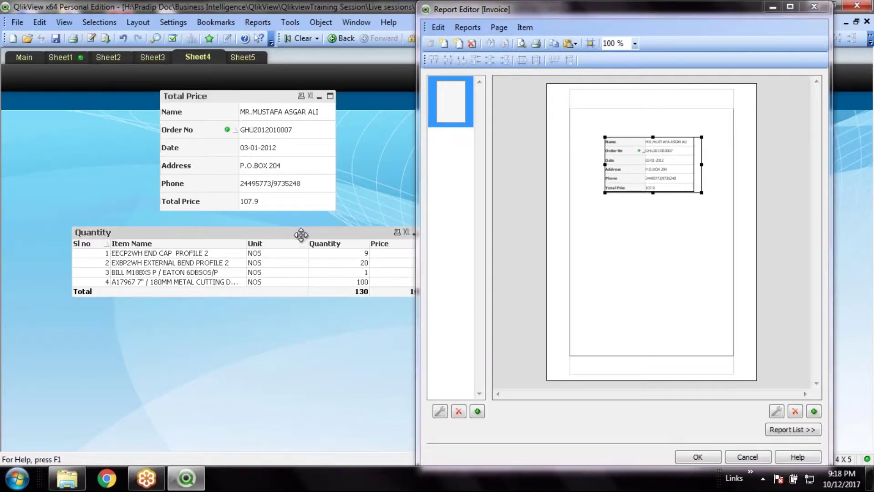
{"action": "left_click_drag", "start_coordinate": [301, 235], "coordinate": [644, 227]}
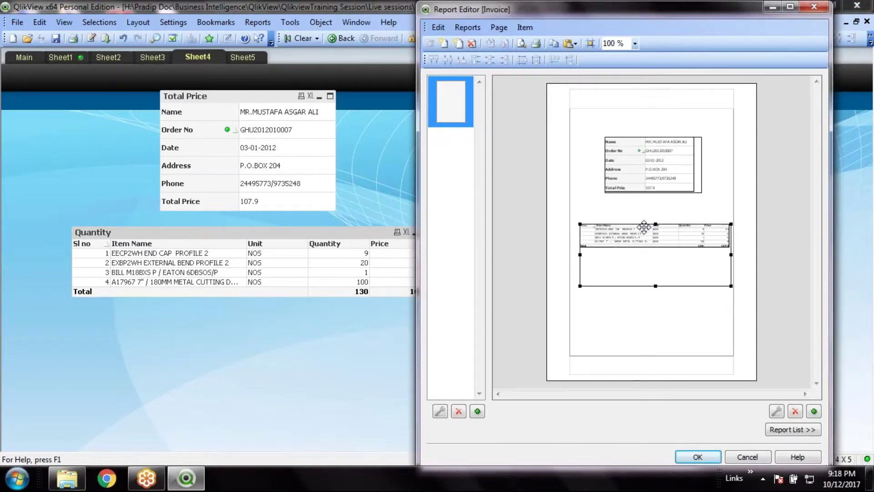
{"action": "left_click", "coordinate": [789, 304]}
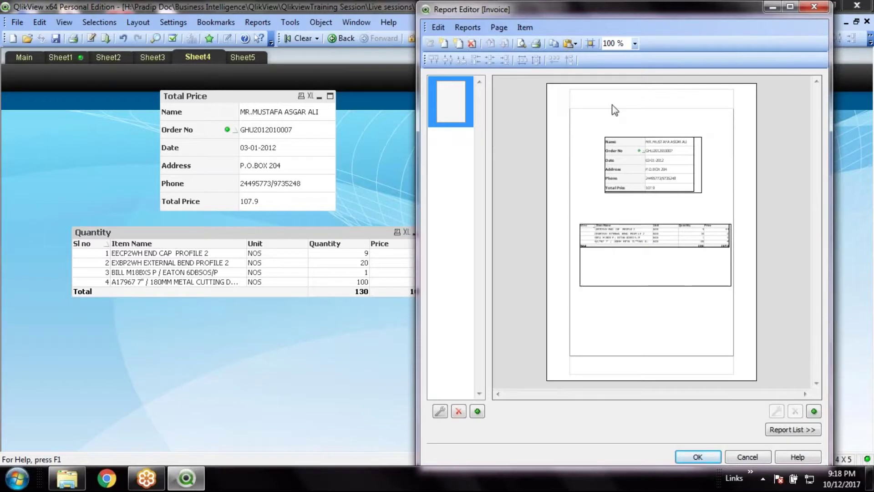
{"action": "left_click", "coordinate": [237, 6]}
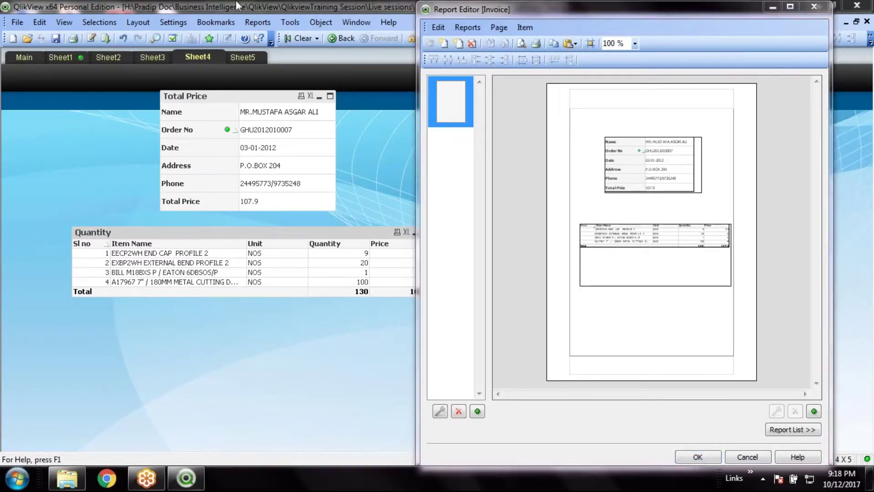
{"action": "left_click", "coordinate": [497, 27]}
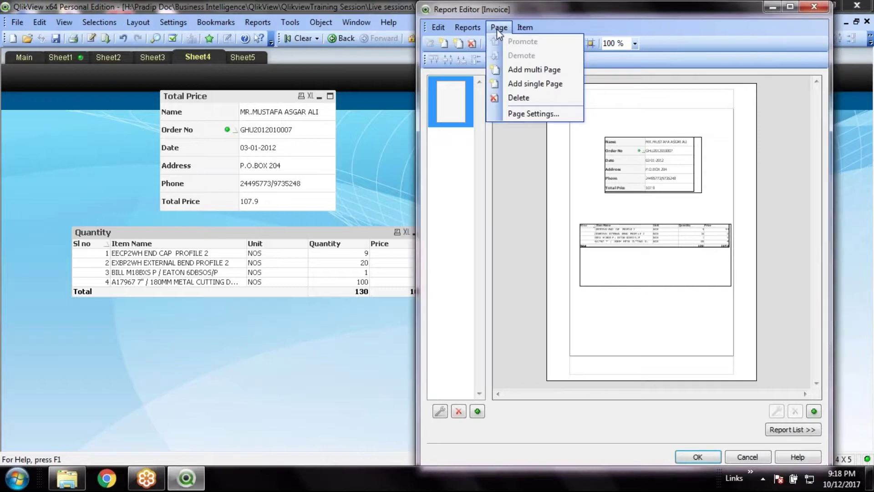
{"action": "left_click", "coordinate": [532, 114]}
{"action": "left_click", "coordinate": [300, 166]}
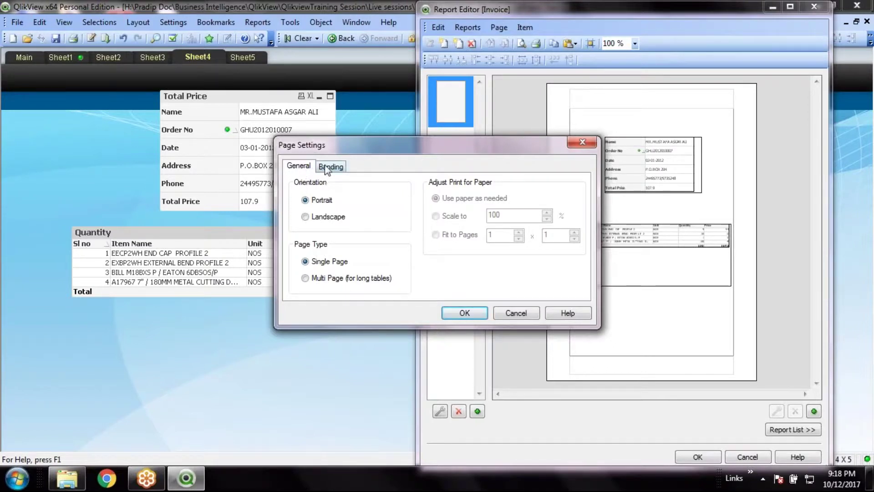
{"action": "left_click", "coordinate": [326, 168]}
{"action": "left_click", "coordinate": [517, 316]}
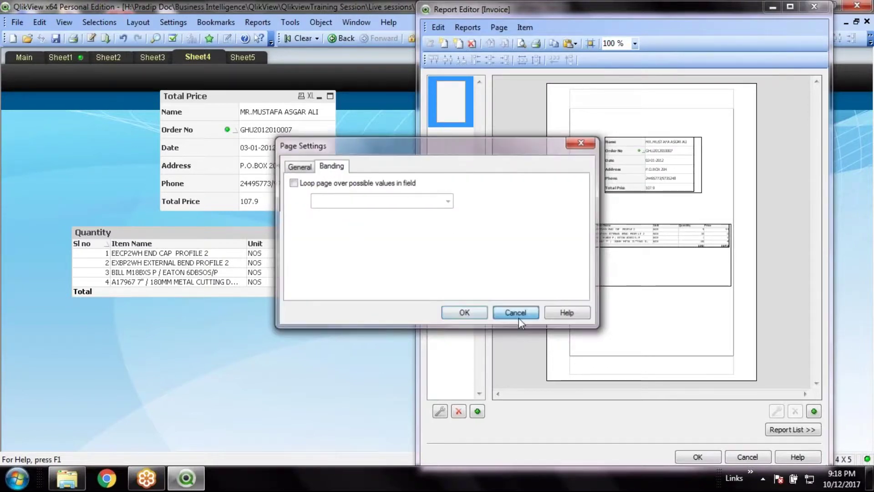
{"action": "left_click", "coordinate": [523, 28]}
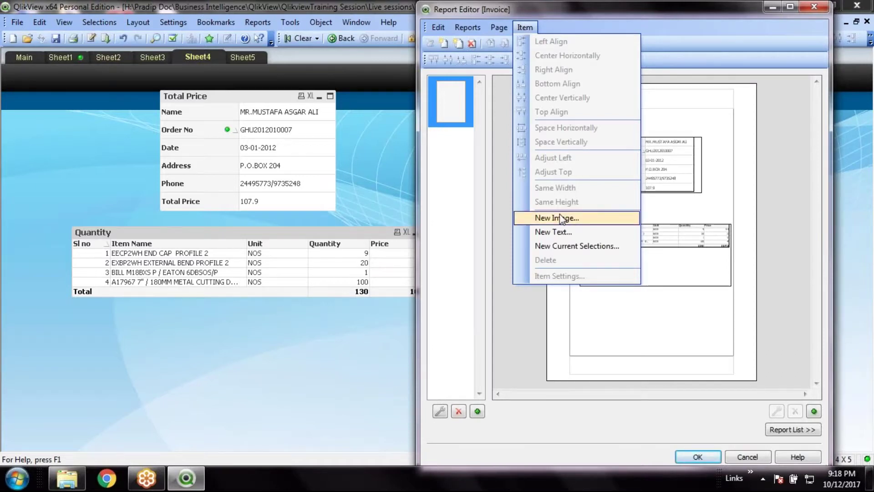
{"action": "mouse_move", "coordinate": [474, 28]}
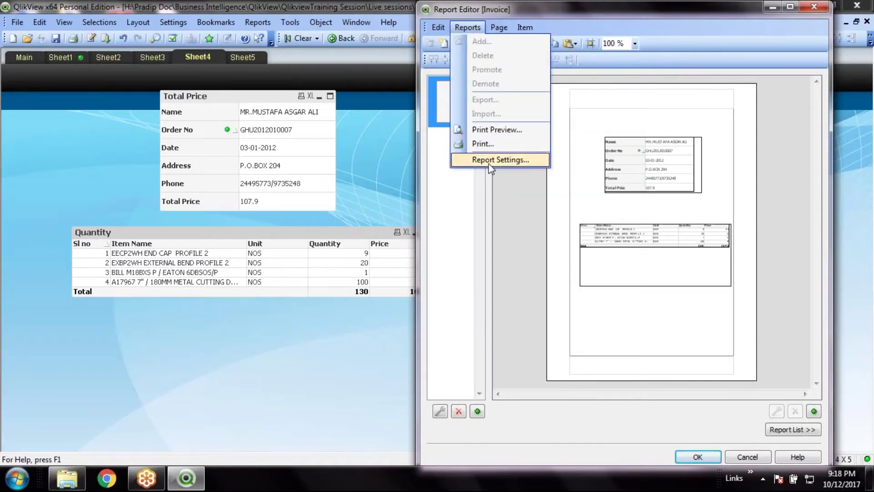
In Report Settings' Header/Footer, enter 'Customer Invoice' as the centre header text
{"action": "left_click", "coordinate": [503, 160]}
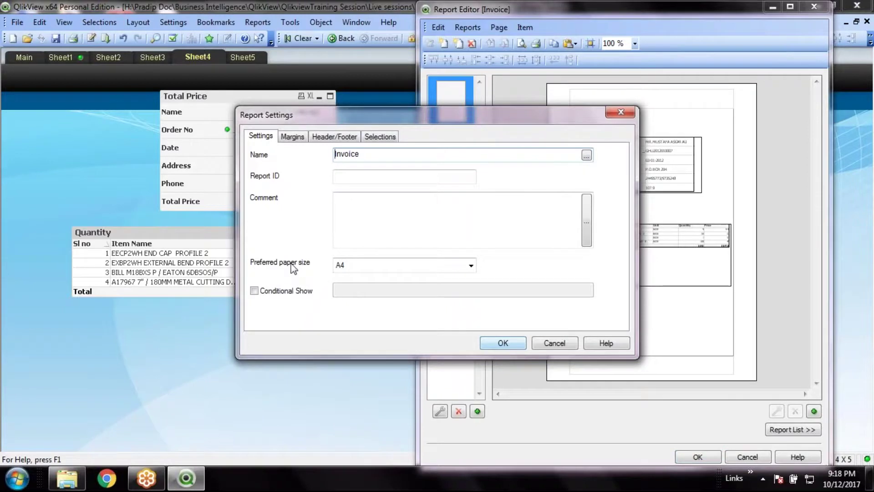
{"action": "left_click", "coordinate": [293, 137]}
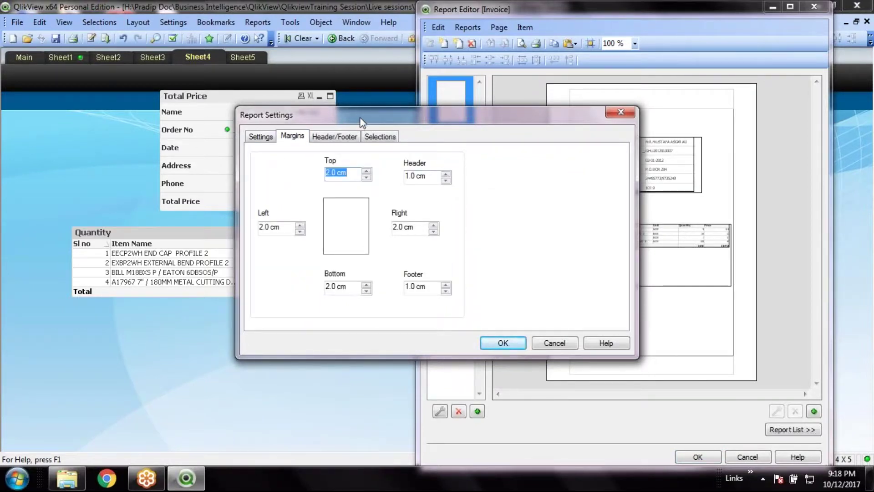
{"action": "left_click_drag", "start_coordinate": [363, 120], "coordinate": [298, 123]}
{"action": "left_click", "coordinate": [273, 144]}
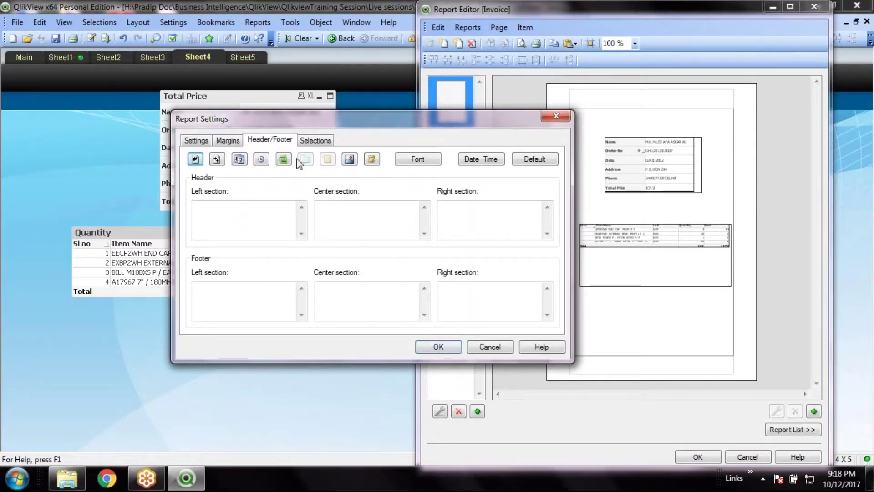
{"action": "left_click", "coordinate": [196, 207]}
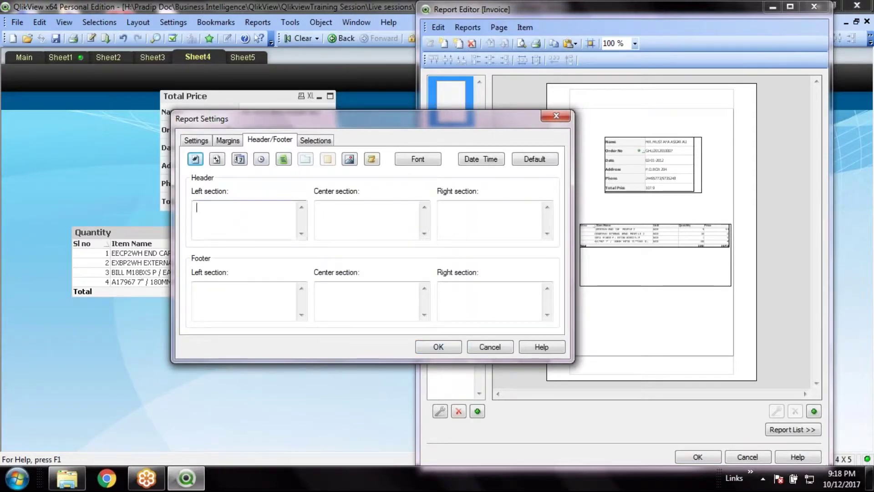
{"action": "left_click", "coordinate": [364, 226]}
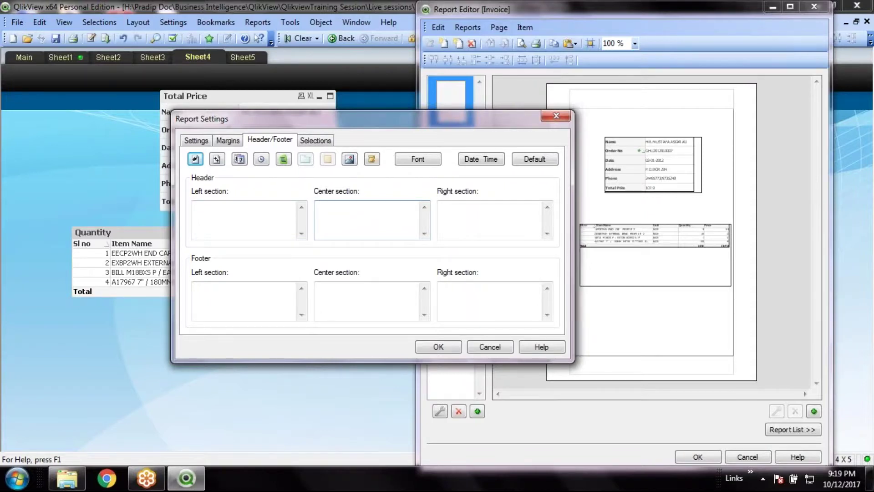
{"action": "type", "text": "Customer Invoice Copy"}
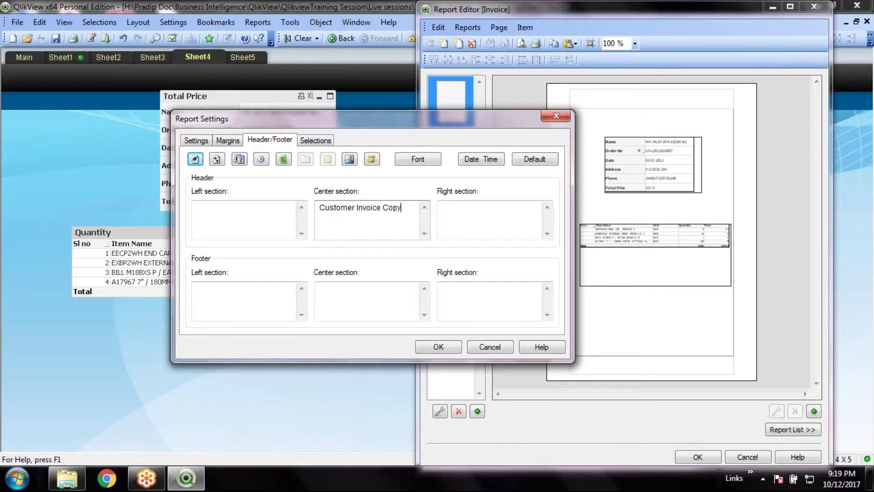
{"action": "double_click", "coordinate": [390, 208]}
{"action": "key", "text": "BackSpace"}
Prefix the centre header with 'OTS' so it reads 'OTS Customer Invoice'
{"action": "left_click", "coordinate": [320, 209]}
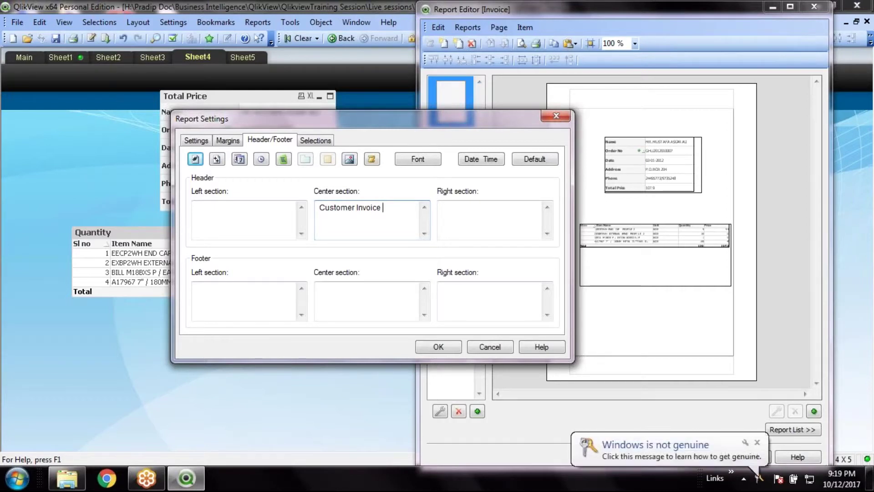
{"action": "left_click", "coordinate": [389, 234]}
{"action": "key", "text": "Return"}
{"action": "key", "text": "Up"}
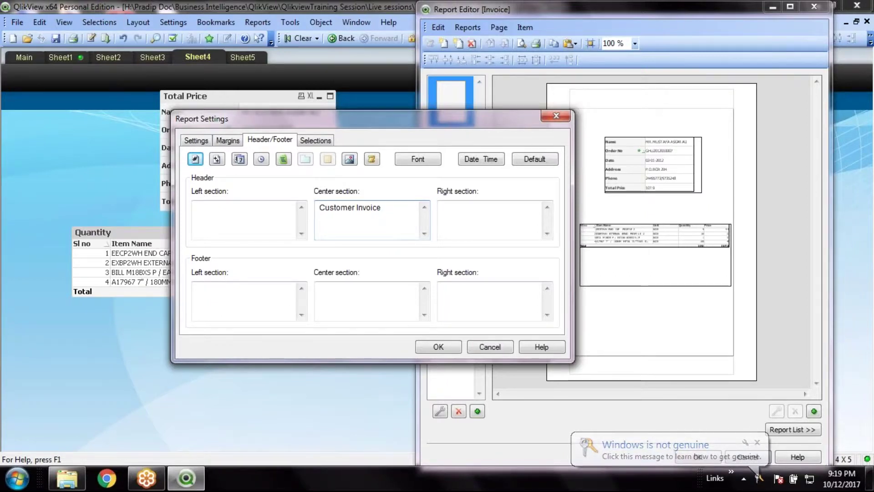
{"action": "type", "text": "OTS"}
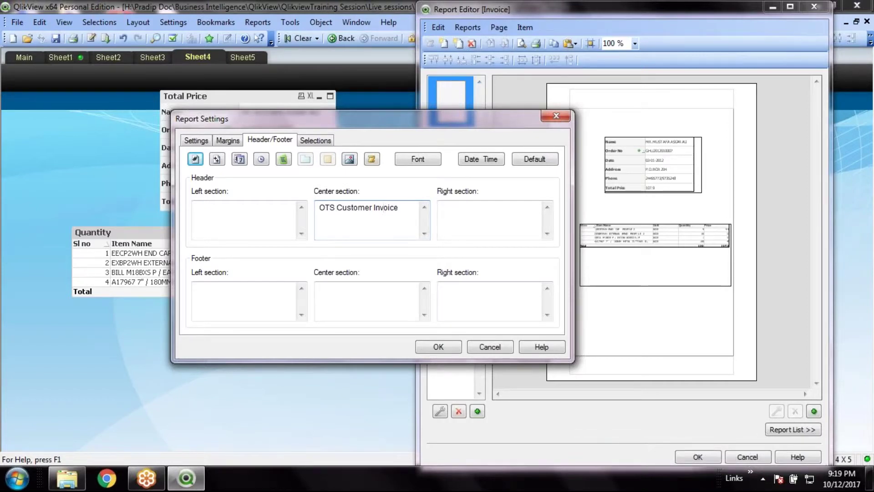
Add the JSPL.png logo picture to the left header section
{"action": "left_click", "coordinate": [232, 225]}
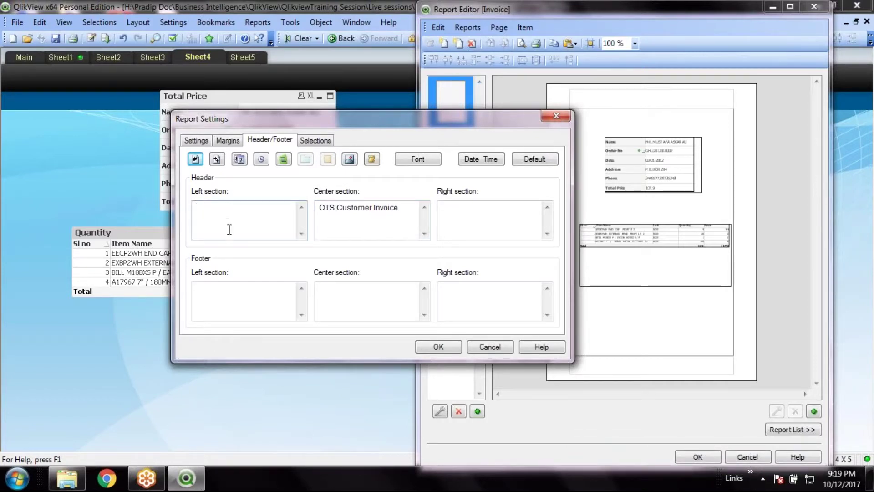
{"action": "left_click", "coordinate": [349, 160]}
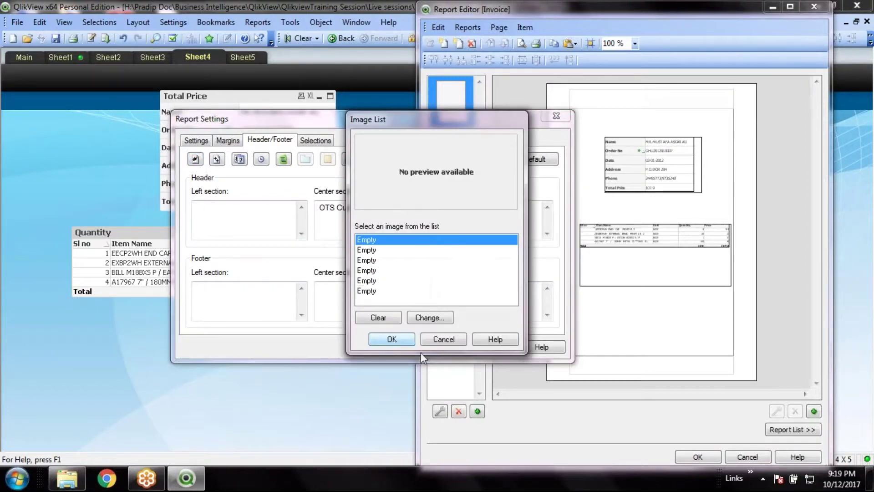
{"action": "left_click", "coordinate": [445, 342]}
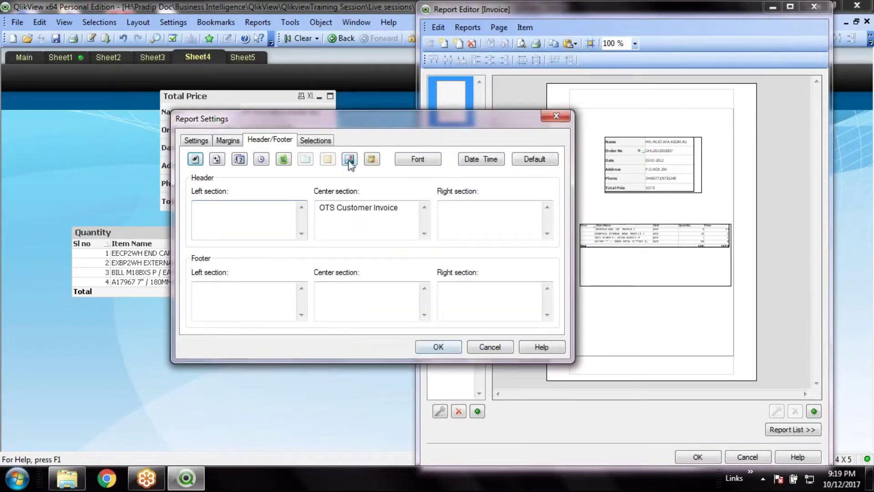
{"action": "left_click", "coordinate": [349, 160]}
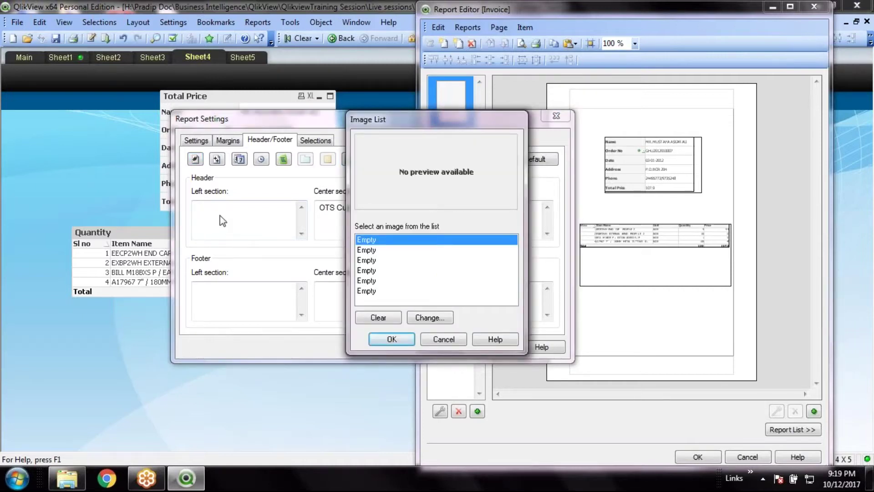
{"action": "left_click", "coordinate": [429, 319]}
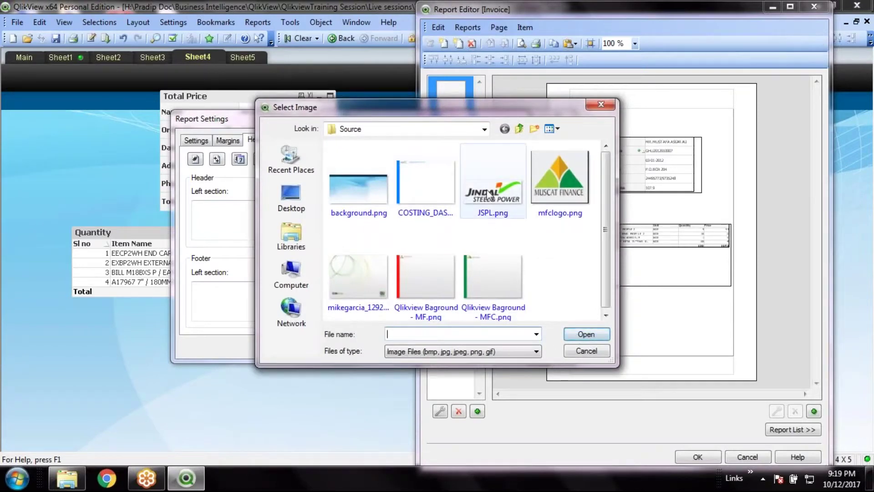
{"action": "left_click", "coordinate": [489, 194]}
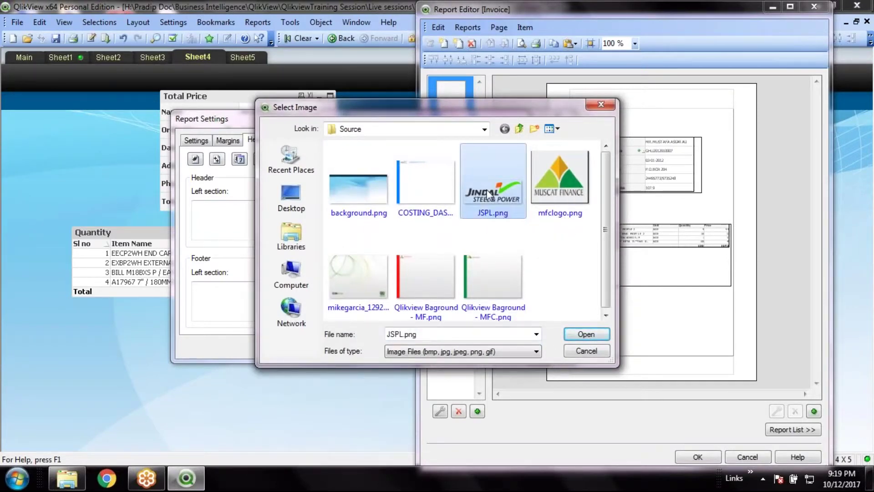
{"action": "double_click", "coordinate": [488, 195]}
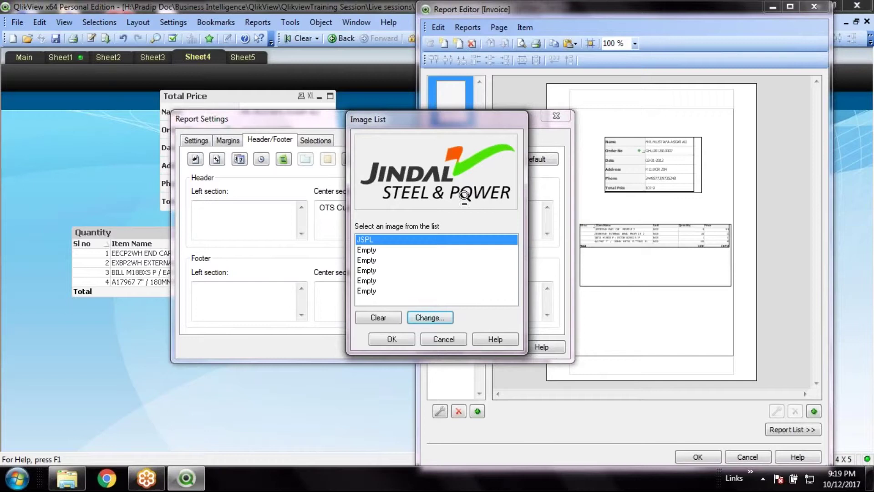
{"action": "left_click", "coordinate": [391, 339]}
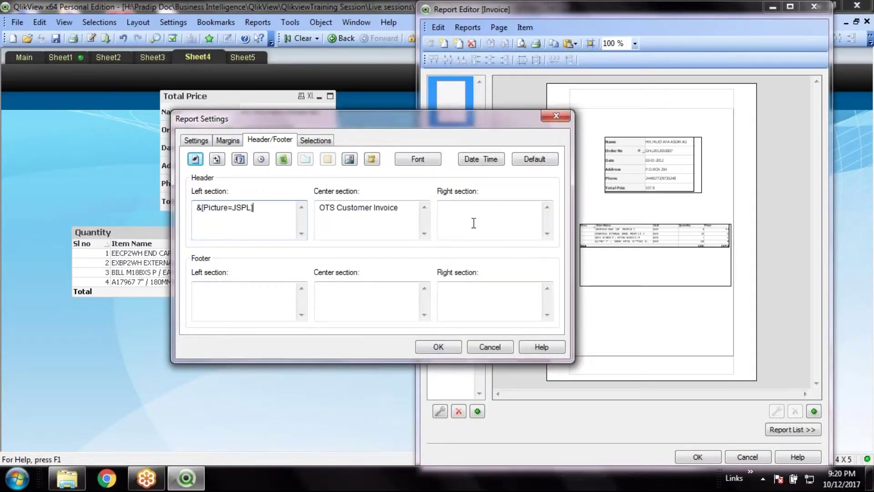
Insert the current date in the right header and the page number in the right footer
{"action": "left_click", "coordinate": [503, 229]}
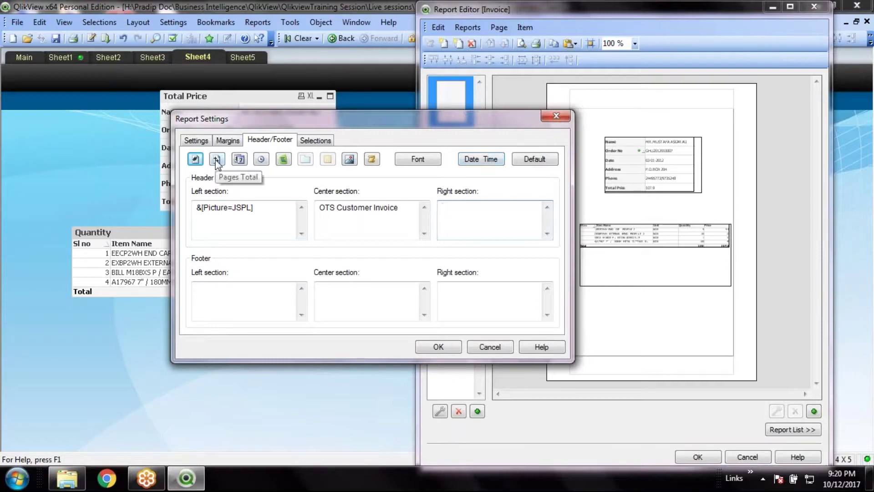
{"action": "left_click", "coordinate": [235, 159]}
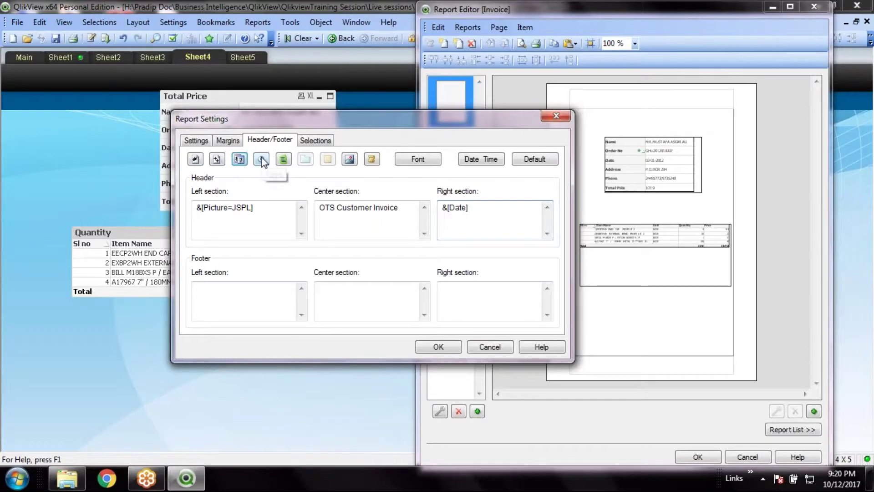
{"action": "left_click", "coordinate": [471, 306]}
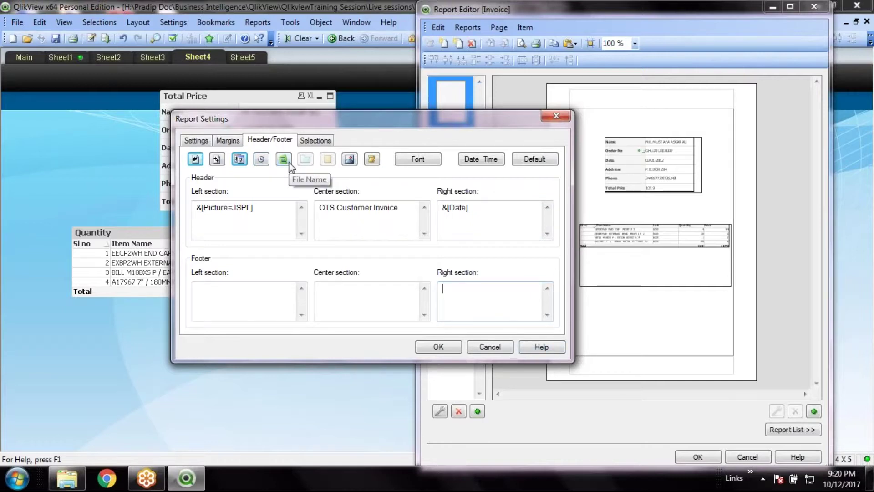
{"action": "left_click", "coordinate": [195, 160]}
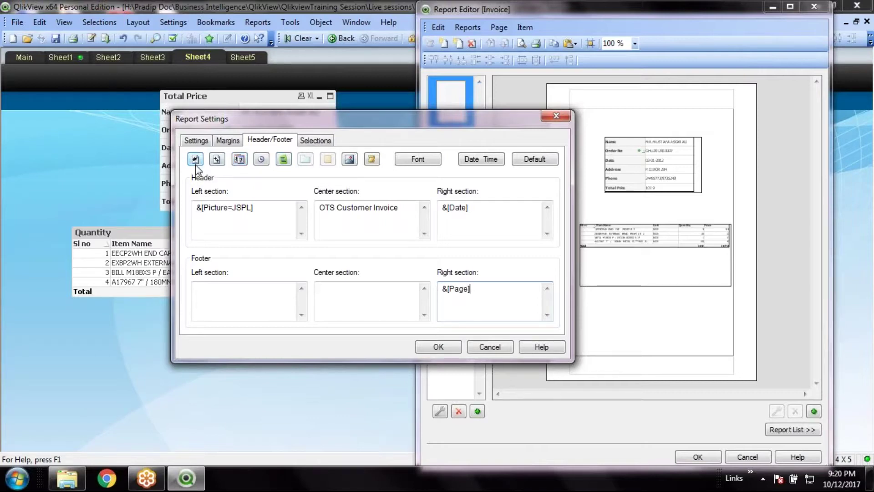
{"action": "triple_click", "coordinate": [405, 211]}
Make the 'OTS Customer Invoice' title bold at size 20, then apply the header/footer settings
{"action": "left_click", "coordinate": [417, 159]}
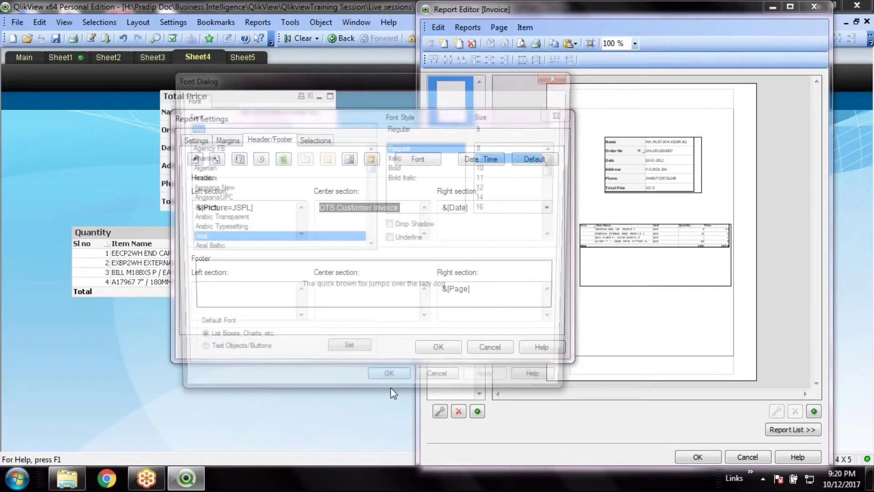
{"action": "left_click", "coordinate": [402, 167]}
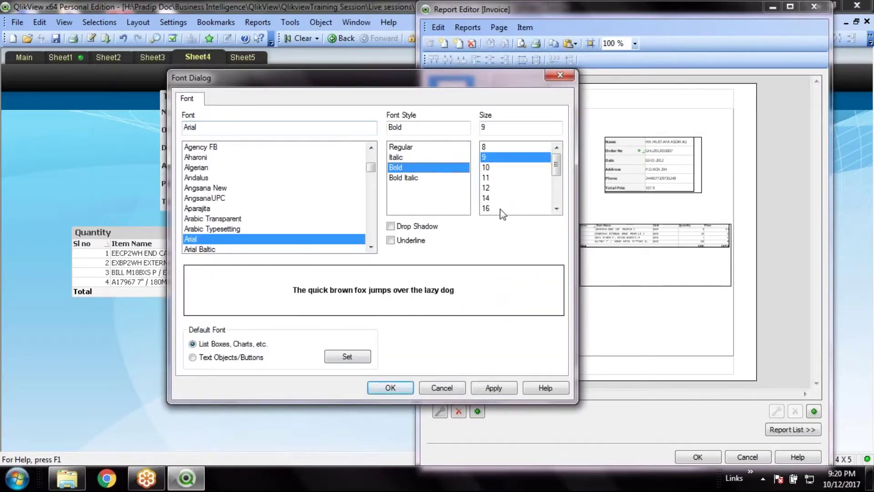
{"action": "left_click", "coordinate": [504, 208]}
{"action": "left_click", "coordinate": [505, 211]}
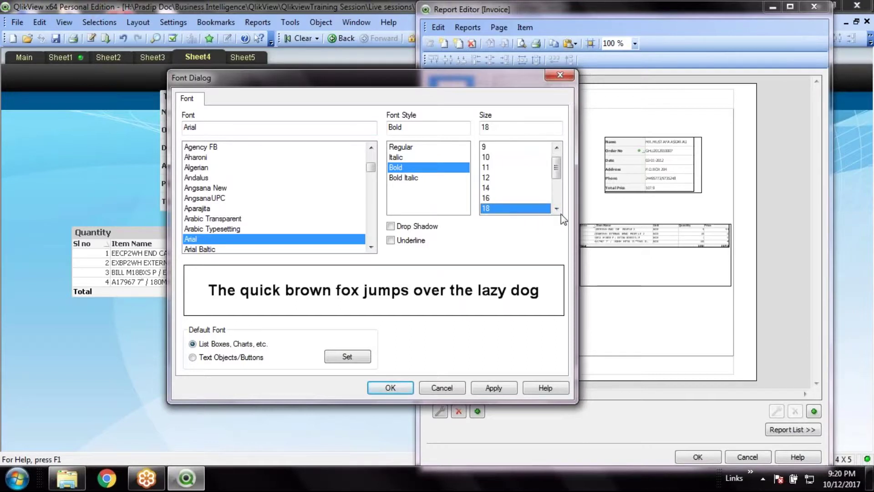
{"action": "left_click", "coordinate": [557, 209]}
{"action": "left_click", "coordinate": [493, 209]}
{"action": "left_click", "coordinate": [397, 391]}
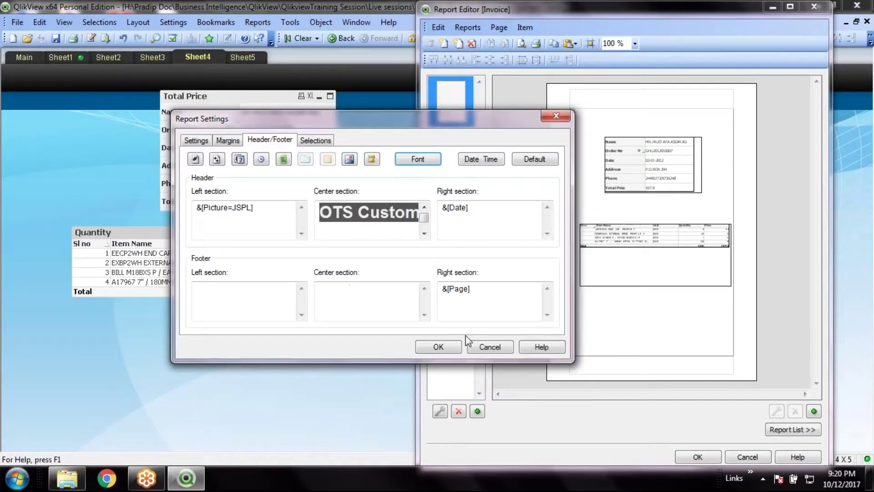
{"action": "left_click", "coordinate": [447, 346]}
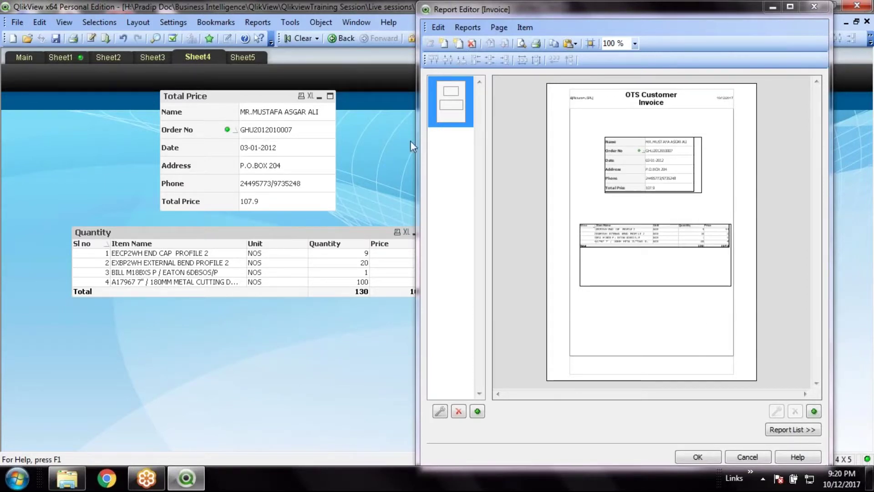
Add a 100% transparent text object saying the system generated receipt needs no signature
{"action": "left_click", "coordinate": [525, 26]}
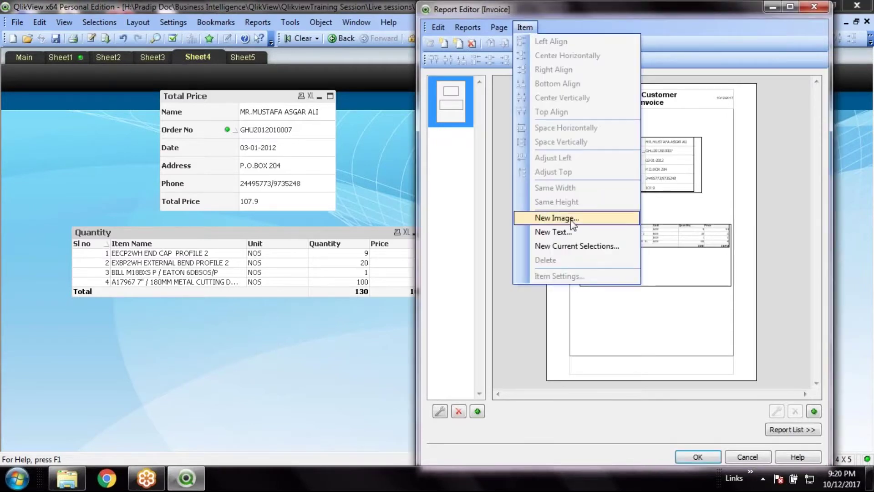
{"action": "left_click", "coordinate": [572, 231]}
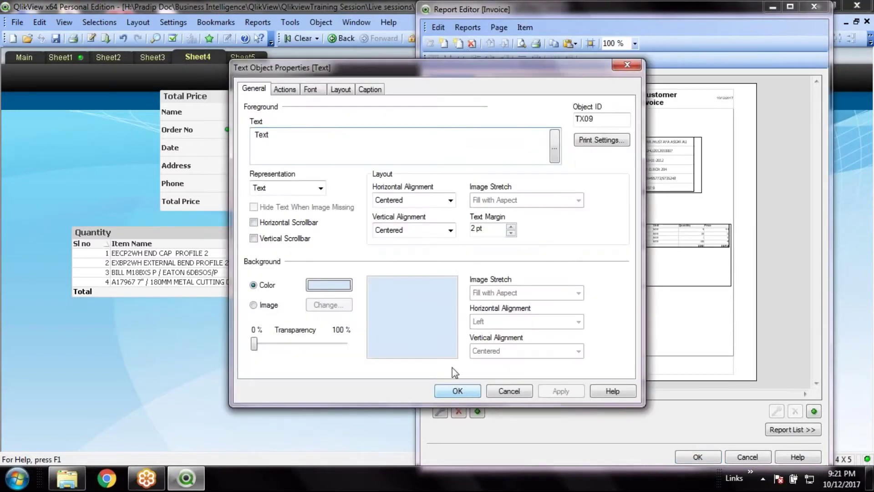
{"action": "double_click", "coordinate": [345, 146]}
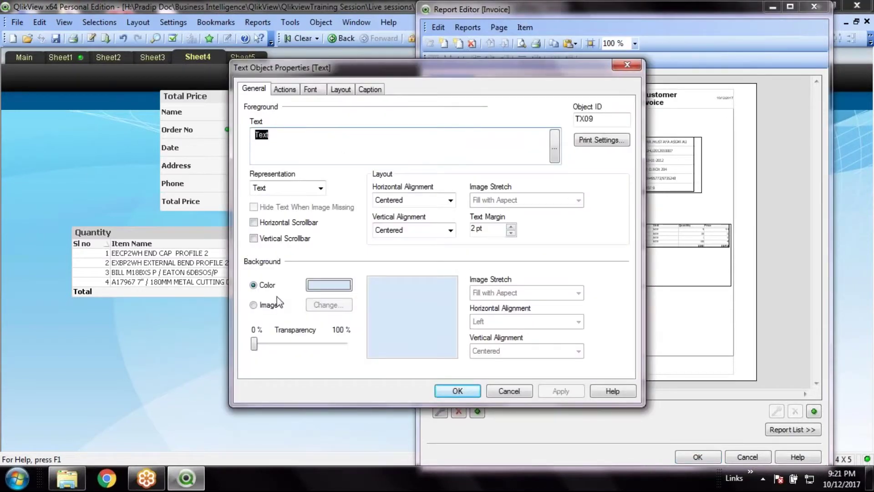
{"action": "left_click_drag", "start_coordinate": [254, 344], "coordinate": [364, 346]}
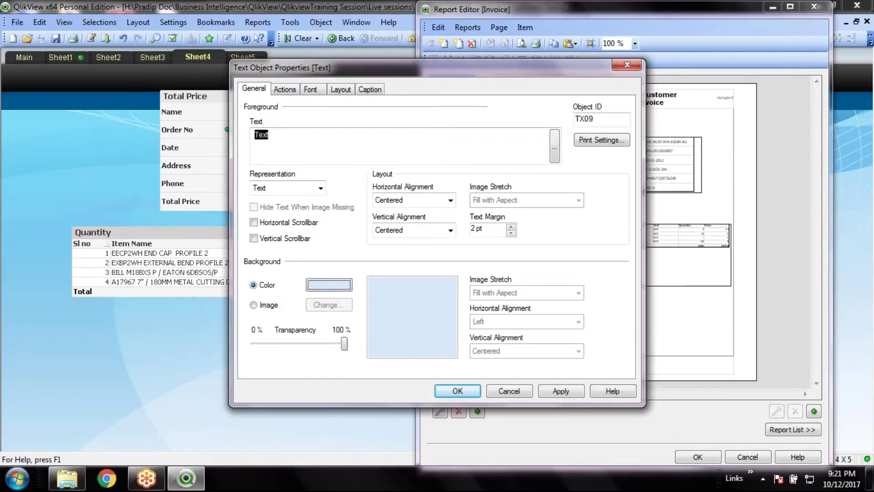
{"action": "type", "text": "hi"}
{"action": "type", "text": "T"}
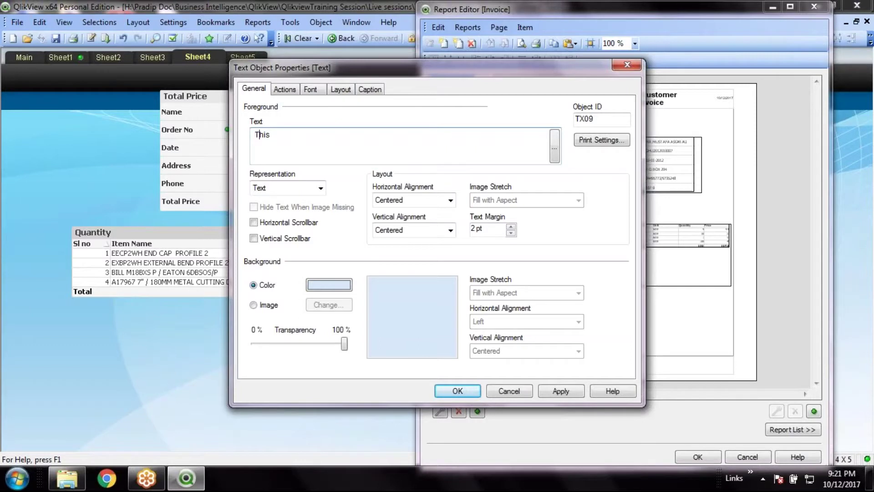
{"action": "type", "text": " is a system generated rece"}
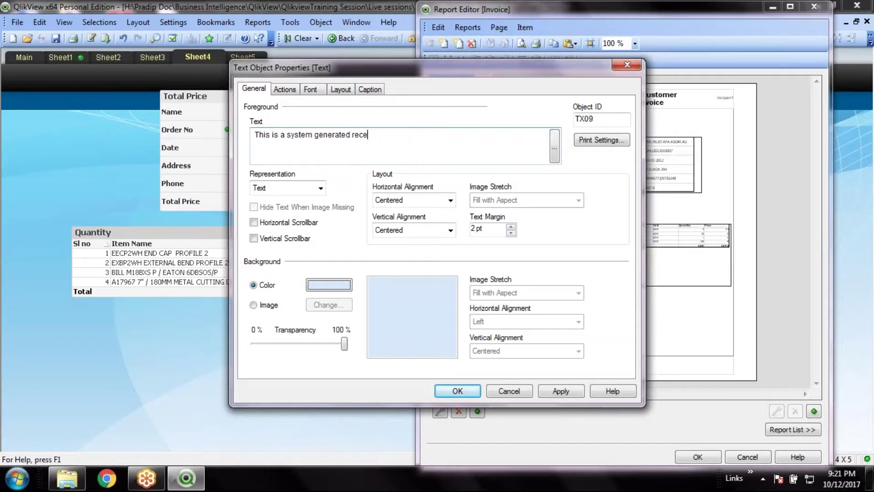
{"action": "type", "text": "ipt hence does not requi"}
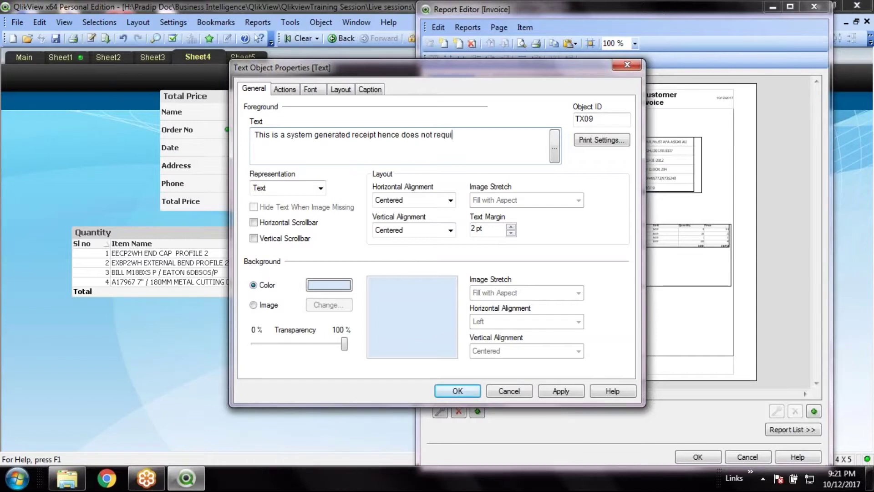
{"action": "type", "text": "rd any signature."}
Format the whole note as bold, size 12
{"action": "key", "text": "ctrl+a"}
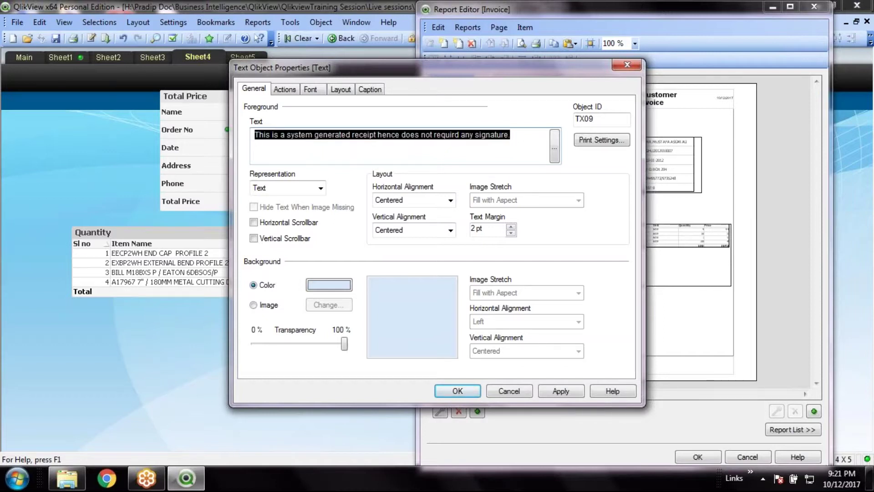
{"action": "left_click", "coordinate": [319, 89]}
{"action": "left_click", "coordinate": [457, 157]}
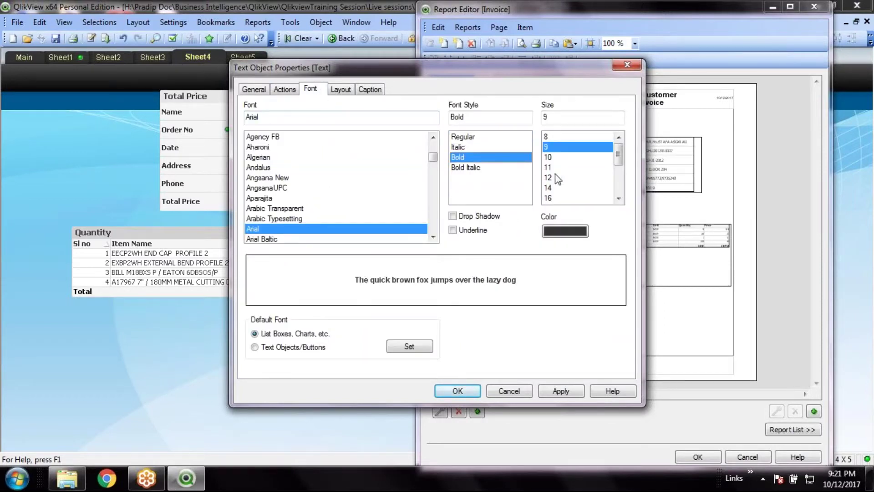
{"action": "left_click", "coordinate": [550, 177]}
{"action": "left_click", "coordinate": [458, 390]}
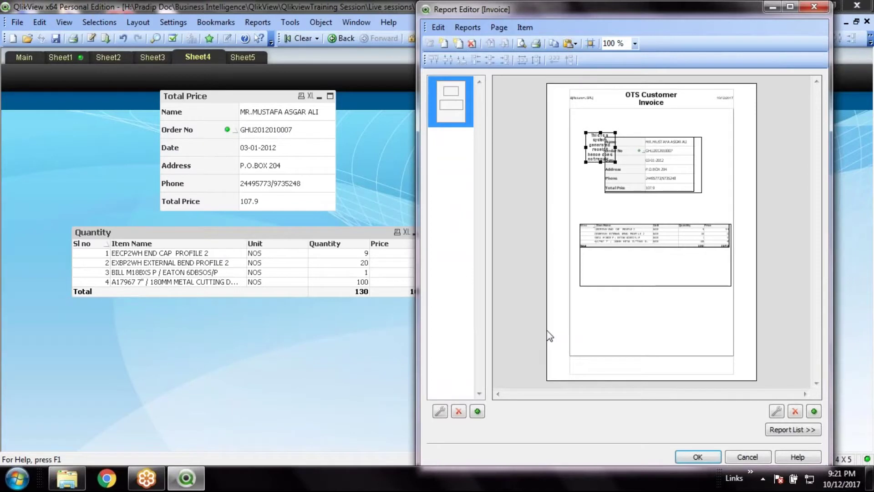
Move the note below the items table near the bottom of the page
{"action": "left_click_drag", "start_coordinate": [600, 146], "coordinate": [744, 316]}
{"action": "left_click_drag", "start_coordinate": [670, 323], "coordinate": [669, 341]}
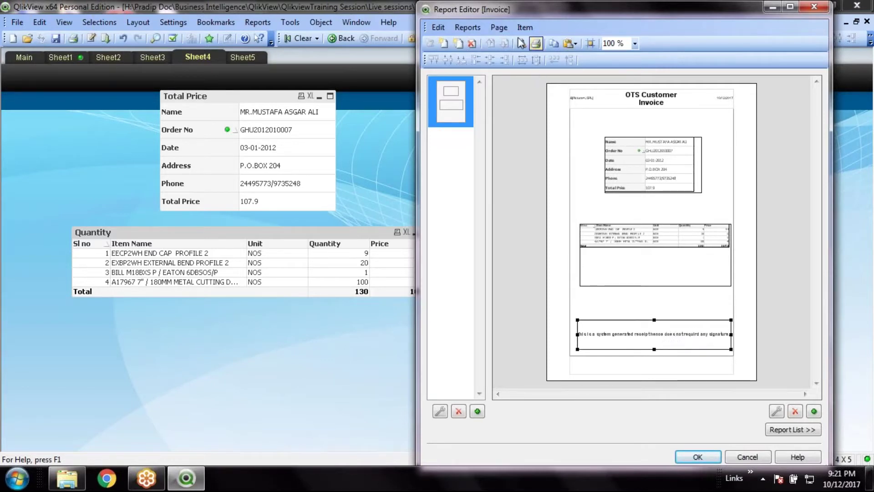
{"action": "left_click", "coordinate": [524, 27]}
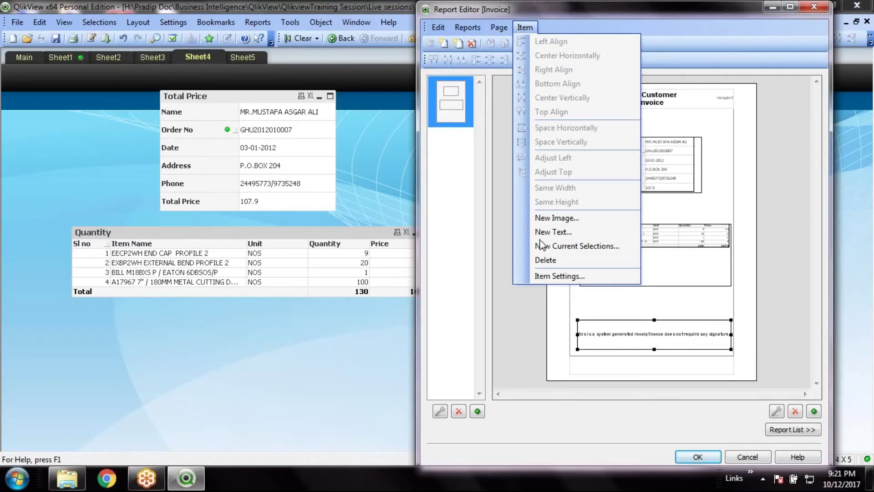
Add a transparent, left-aligned text box reading 'Thanks & Regards, Order Tracking System'
{"action": "left_click", "coordinate": [569, 232]}
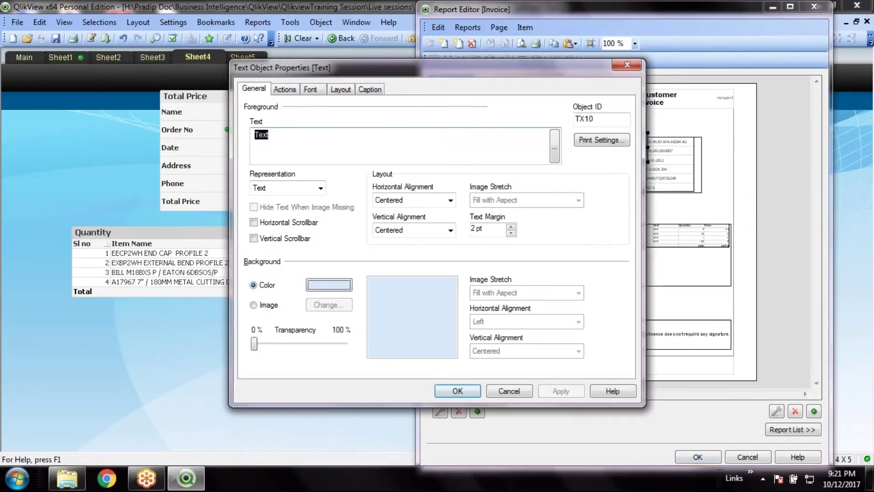
{"action": "type", "text": "Thank"}
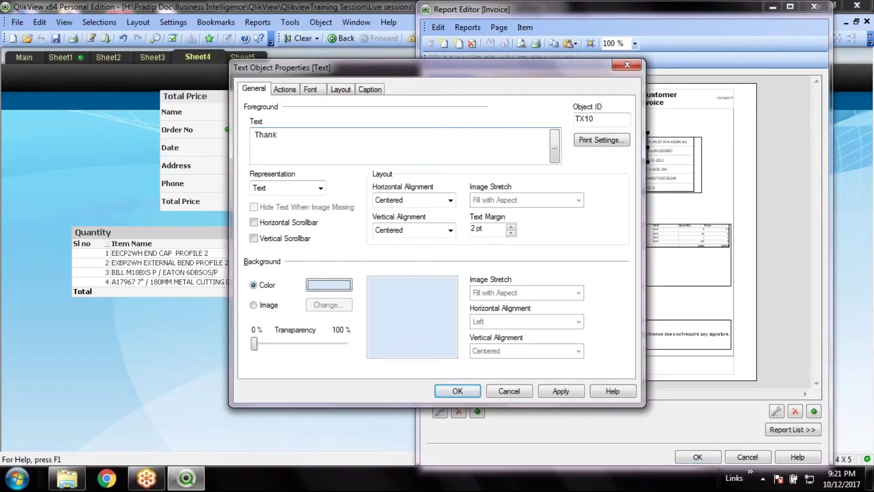
{"action": "type", "text": "s"}
{"action": "type", "text": " & Regards,  "}
{"action": "type", "text": "Order Trackin"}
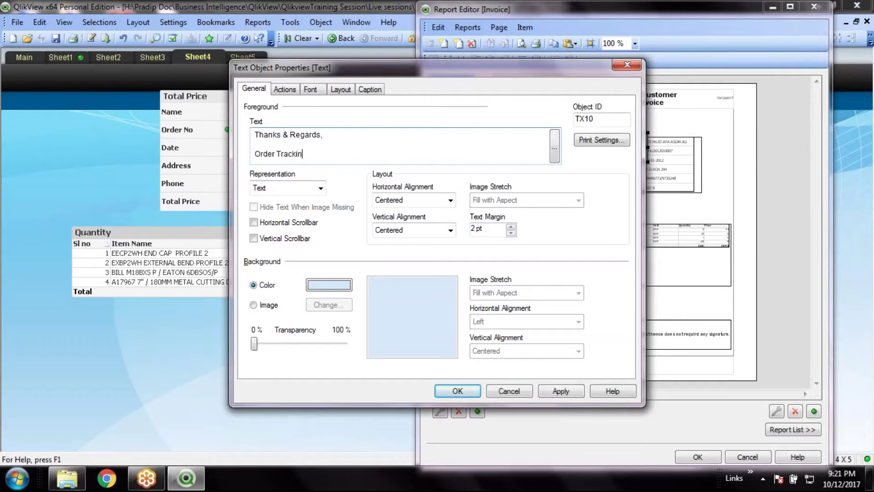
{"action": "type", "text": "g System"}
{"action": "key", "text": "ctrl+a"}
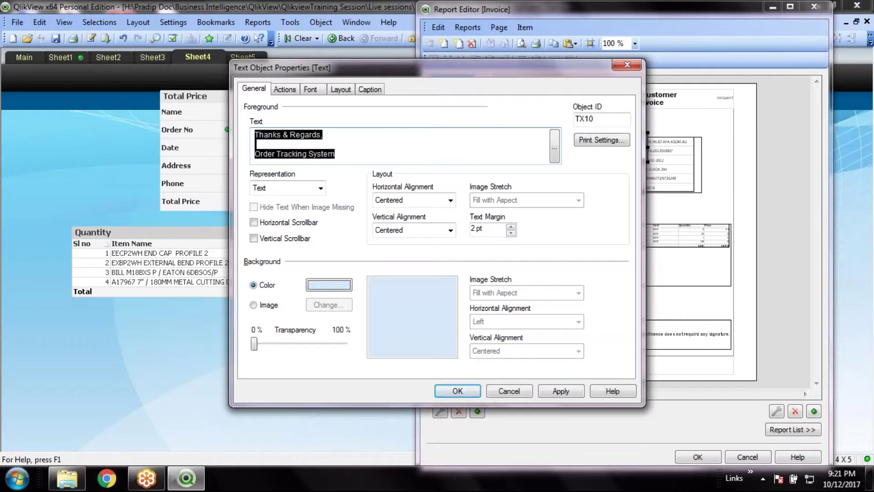
{"action": "left_click_drag", "start_coordinate": [254, 344], "coordinate": [385, 351]}
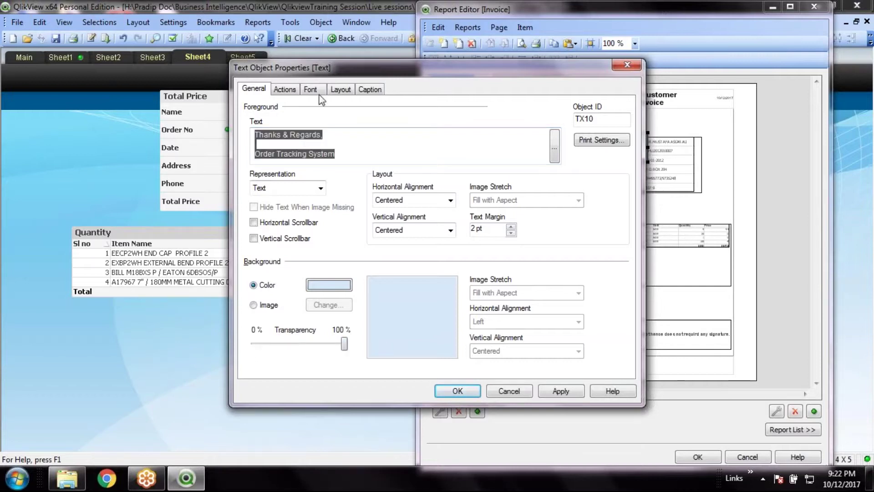
{"action": "left_click", "coordinate": [403, 205]}
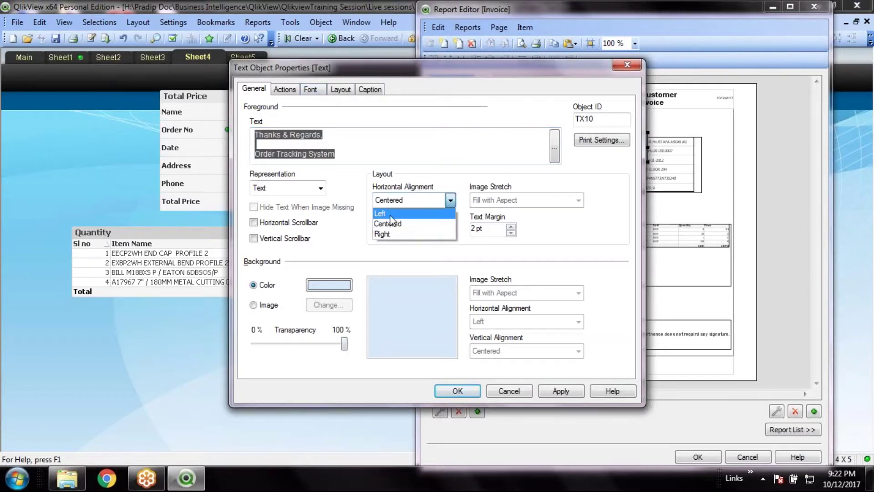
{"action": "left_click", "coordinate": [400, 212]}
Make the closing text bold size 12, then move the customer details block lower
{"action": "left_click", "coordinate": [314, 89]}
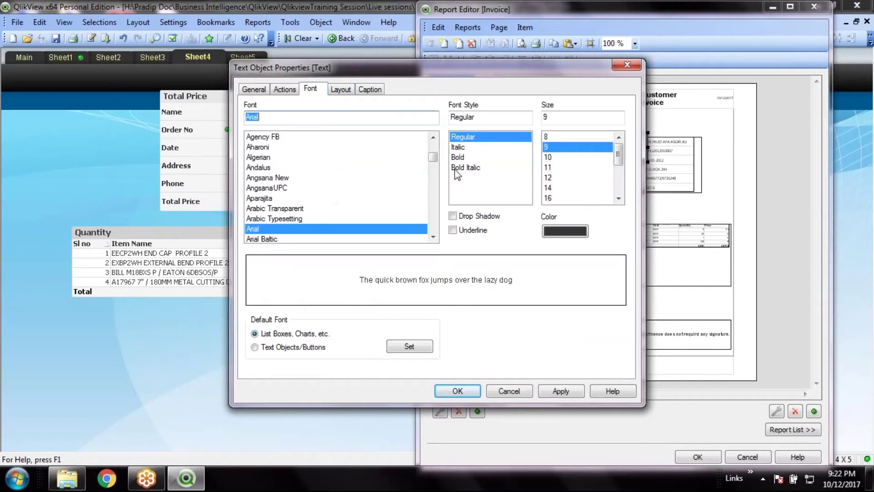
{"action": "left_click", "coordinate": [461, 158]}
{"action": "left_click", "coordinate": [559, 178]}
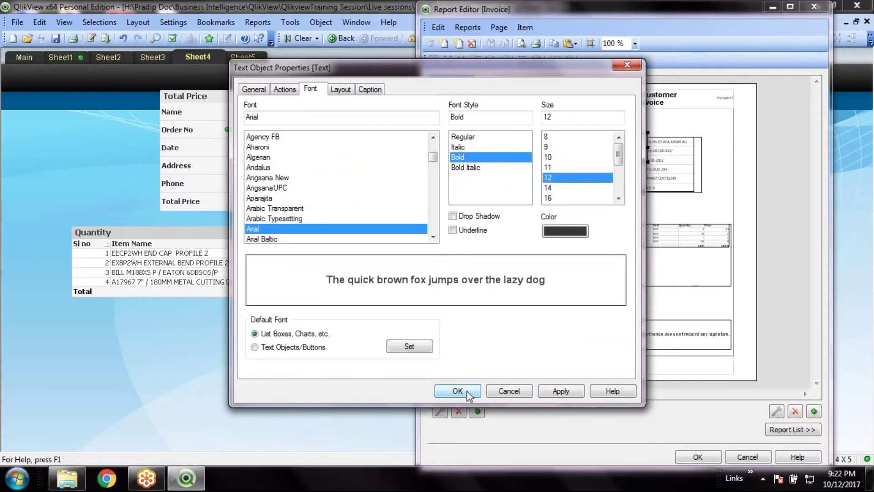
{"action": "left_click", "coordinate": [466, 391]}
{"action": "left_click_drag", "start_coordinate": [632, 150], "coordinate": [666, 223]}
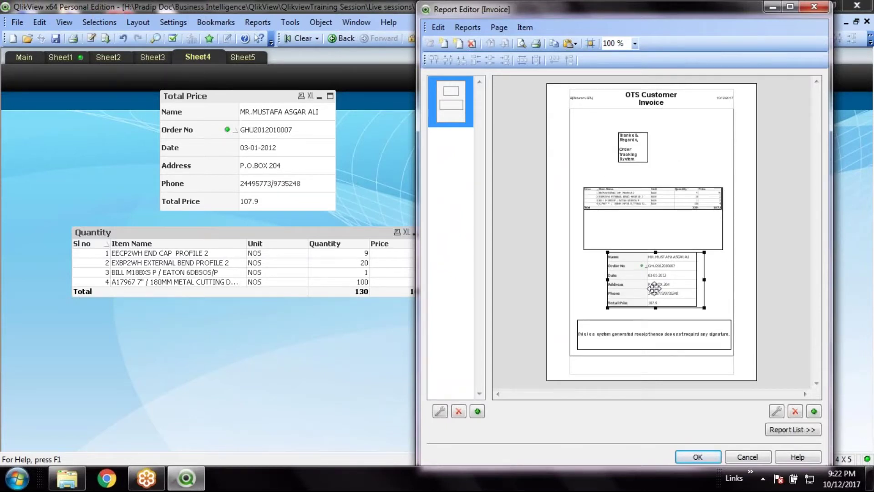
Centre the customer details block near the top and move the quantity table further down
{"action": "left_click_drag", "start_coordinate": [647, 282], "coordinate": [627, 301]}
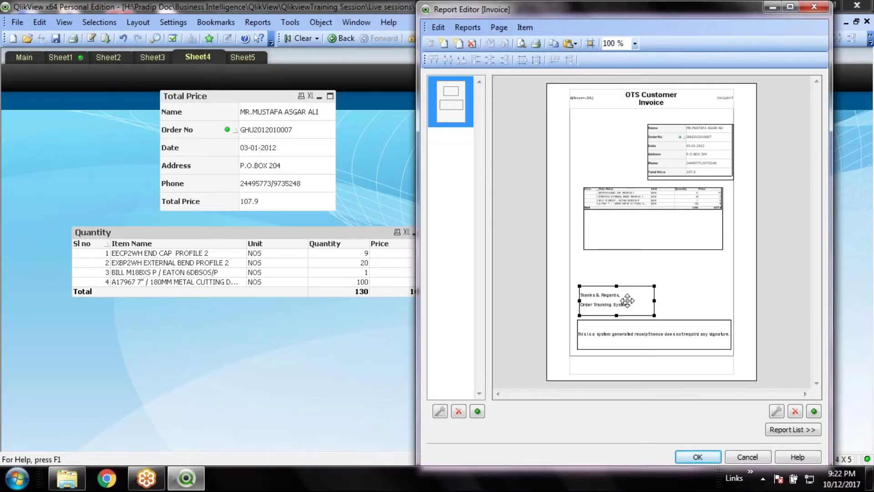
{"action": "left_click", "coordinate": [644, 204]}
{"action": "left_click_drag", "start_coordinate": [644, 204], "coordinate": [643, 225]}
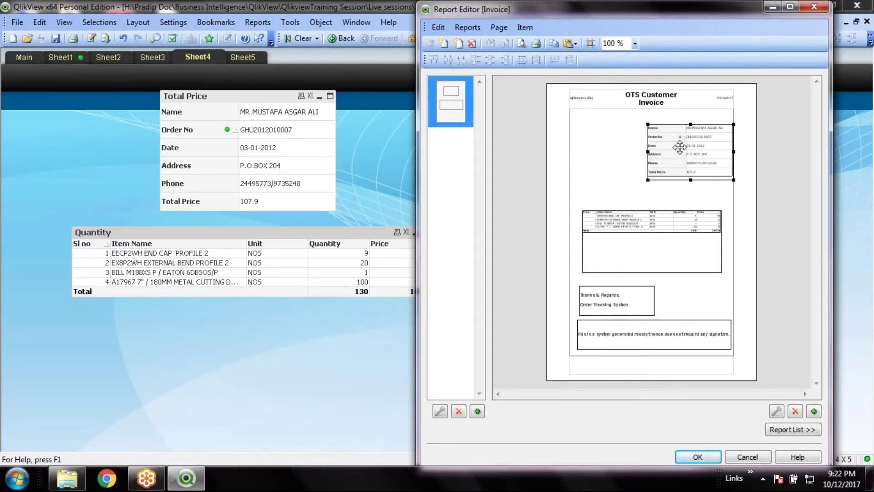
{"action": "left_click_drag", "start_coordinate": [680, 148], "coordinate": [646, 158]}
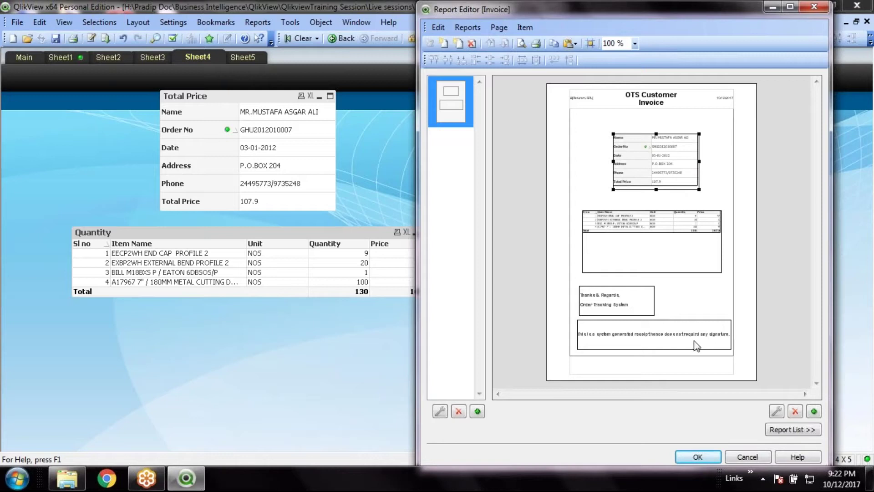
Edit the Thanks & Regards text lines in its properties and nudge the box slightly up
{"action": "left_click", "coordinate": [642, 309]}
{"action": "right_click", "coordinate": [626, 300]}
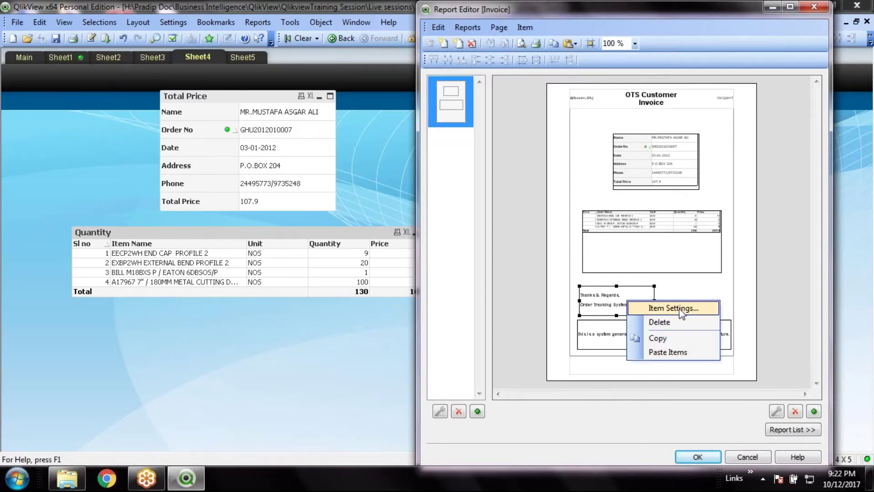
{"action": "left_click", "coordinate": [665, 304]}
{"action": "left_click", "coordinate": [604, 236]}
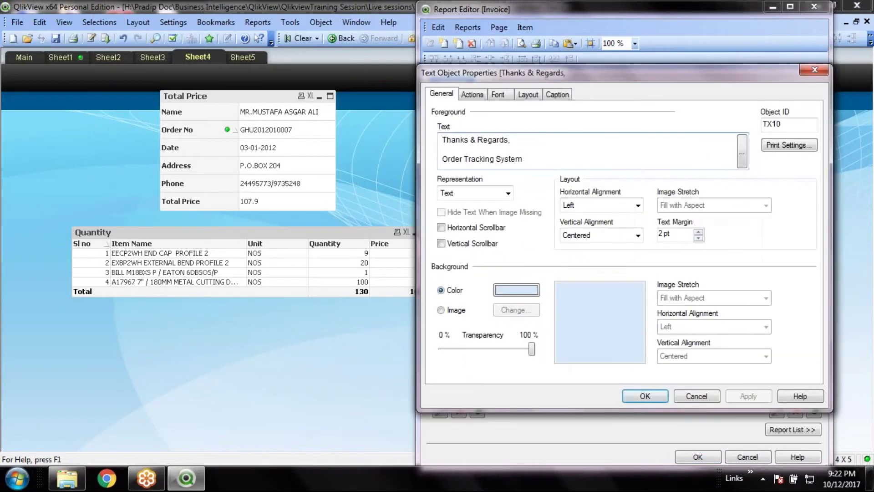
{"action": "key", "text": "BackSpace"}
{"action": "key", "text": "BackSpace"}
{"action": "key", "text": "BackSpace"}
{"action": "key", "text": "BackSpace"}
{"action": "key", "text": "BackSpace"}
{"action": "key", "text": "BackSpace"}
{"action": "key", "text": "BackSpace"}
{"action": "key", "text": "BackSpace"}
{"action": "key", "text": "BackSpace"}
{"action": "key", "text": "BackSpace"}
{"action": "key", "text": "BackSpace"}
{"action": "key", "text": "BackSpace"}
{"action": "key", "text": "BackSpace"}
{"action": "key", "text": "BackSpace"}
{"action": "key", "text": "BackSpace"}
{"action": "key", "text": "BackSpace"}
{"action": "key", "text": "BackSpace"}
{"action": "key", "text": "BackSpace"}
{"action": "key", "text": "BackSpace"}
{"action": "key", "text": "BackSpace"}
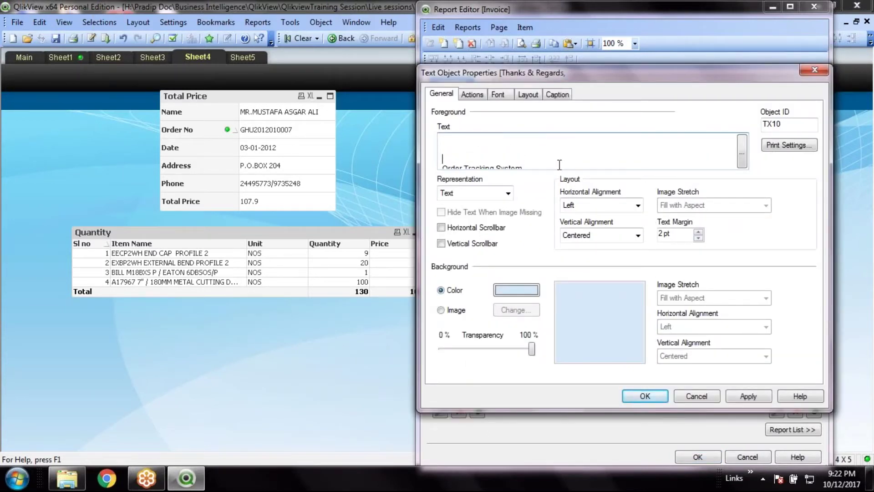
{"action": "left_click", "coordinate": [647, 394]}
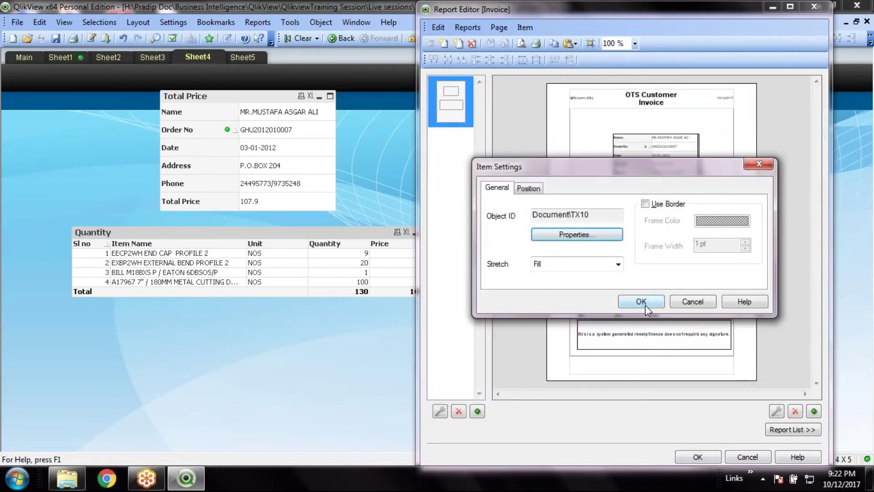
{"action": "left_click", "coordinate": [642, 302]}
{"action": "left_click_drag", "start_coordinate": [591, 302], "coordinate": [591, 297]}
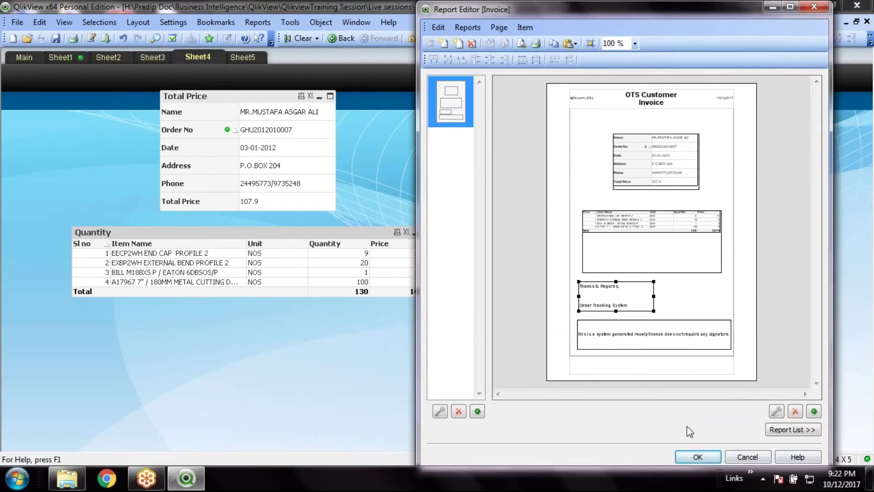
Save the invoice layout, then reopen Edit Reports to show the report list with Invoice (RP01)
{"action": "left_click", "coordinate": [698, 457]}
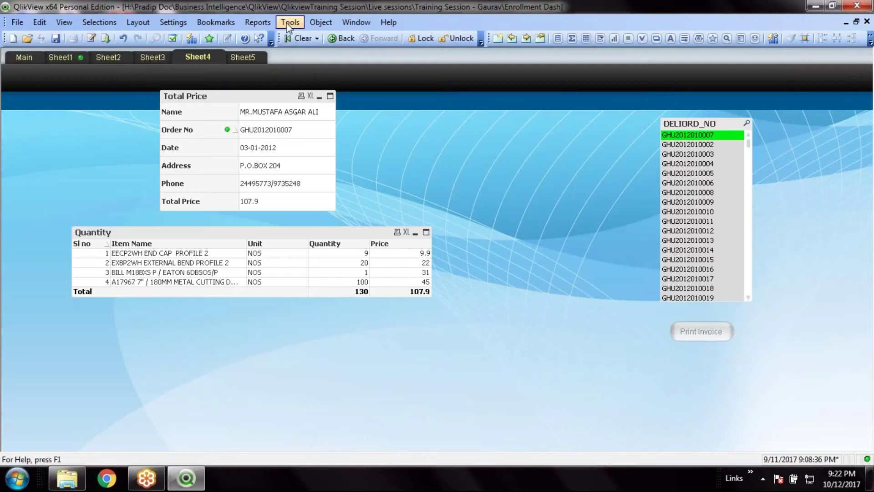
{"action": "left_click", "coordinate": [261, 22]}
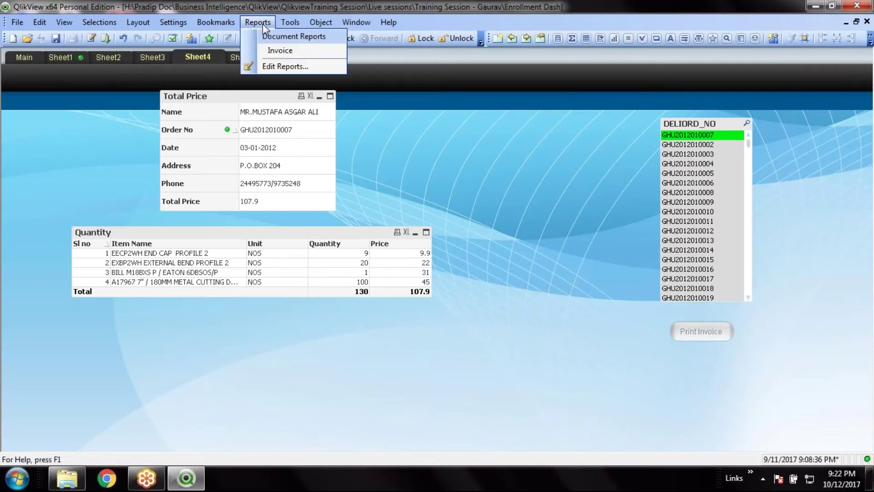
{"action": "left_click", "coordinate": [287, 67]}
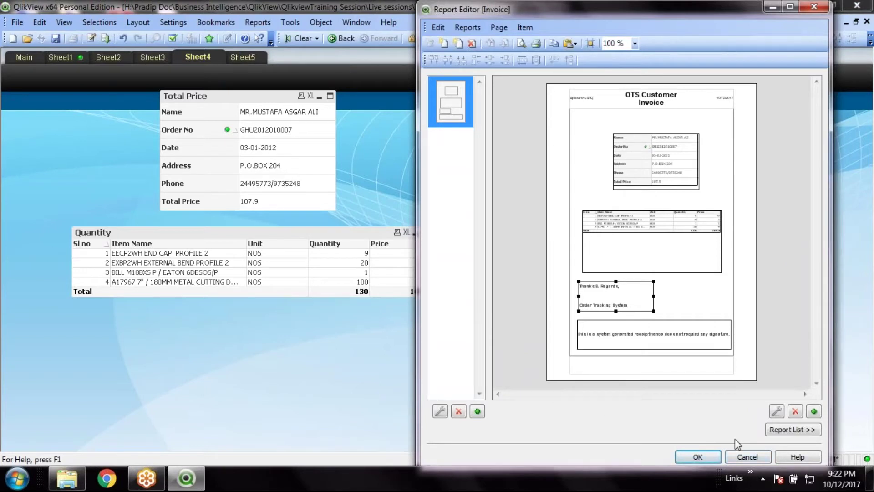
{"action": "left_click", "coordinate": [790, 430]}
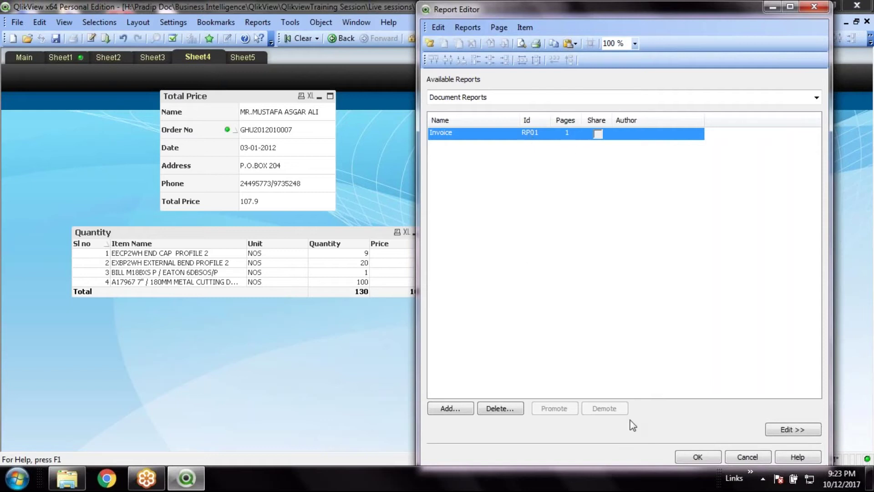
Close the Report Editor and minimize the Quantity chart and Total Price box on the sheet
{"action": "left_click", "coordinate": [691, 457]}
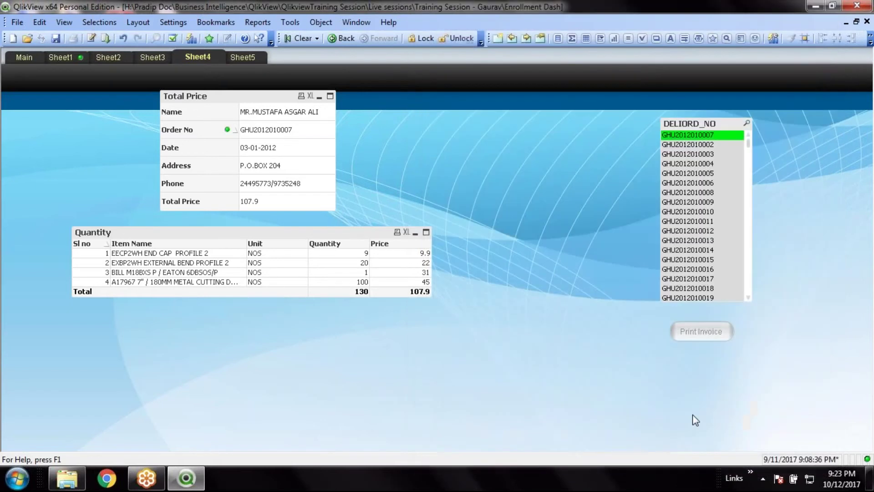
{"action": "left_click_drag", "start_coordinate": [697, 334], "coordinate": [703, 332]}
{"action": "right_click", "coordinate": [703, 333]}
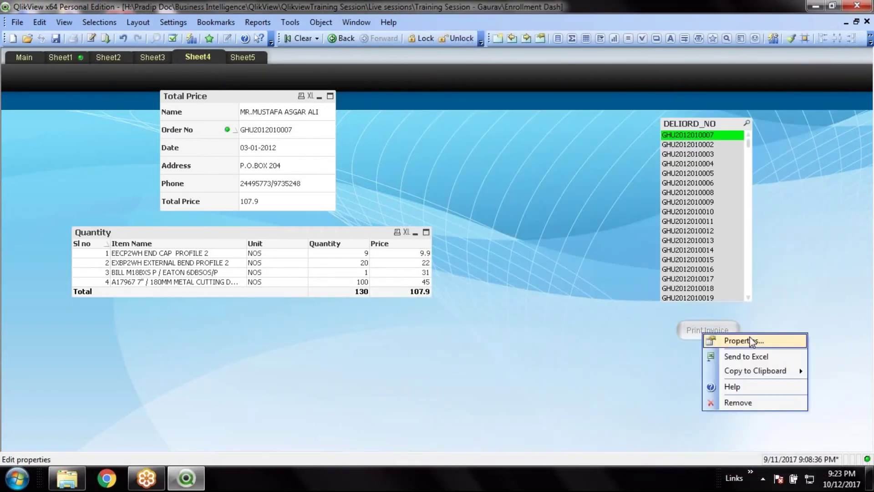
{"action": "left_click", "coordinate": [599, 362]}
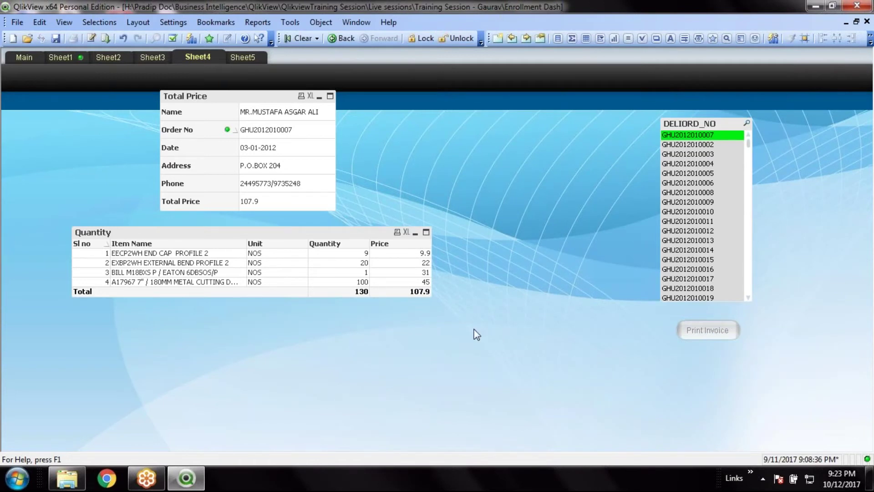
{"action": "left_click", "coordinate": [416, 234]}
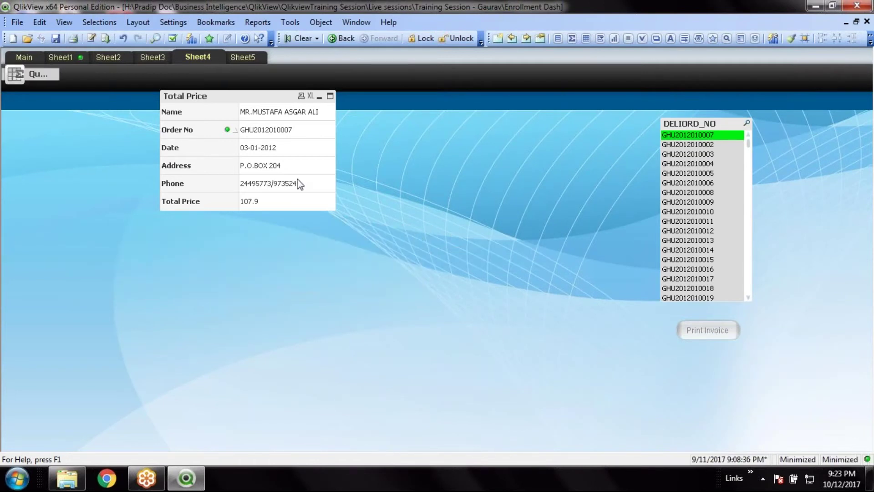
{"action": "left_click", "coordinate": [319, 96]}
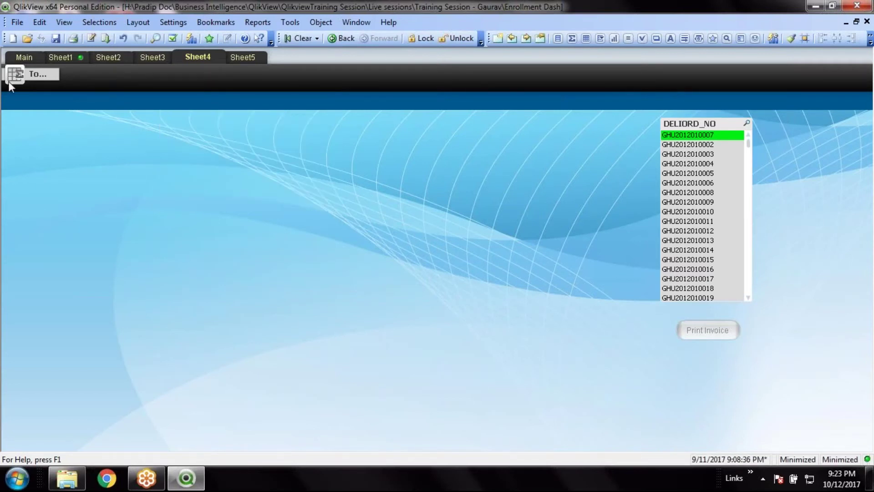
{"action": "left_click", "coordinate": [527, 355]}
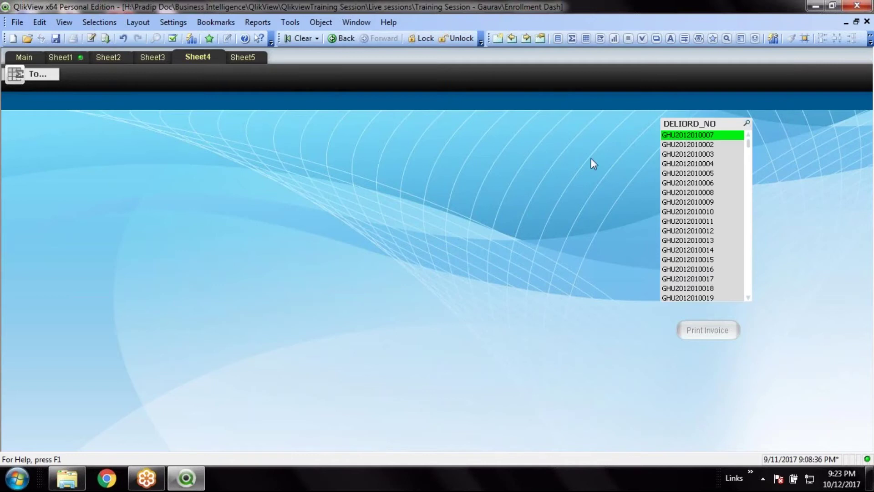
Move the DELIORD_NO list top right, shorten it to six rows, and place Print Invoice beneath
{"action": "left_click_drag", "start_coordinate": [705, 126], "coordinate": [758, 95]}
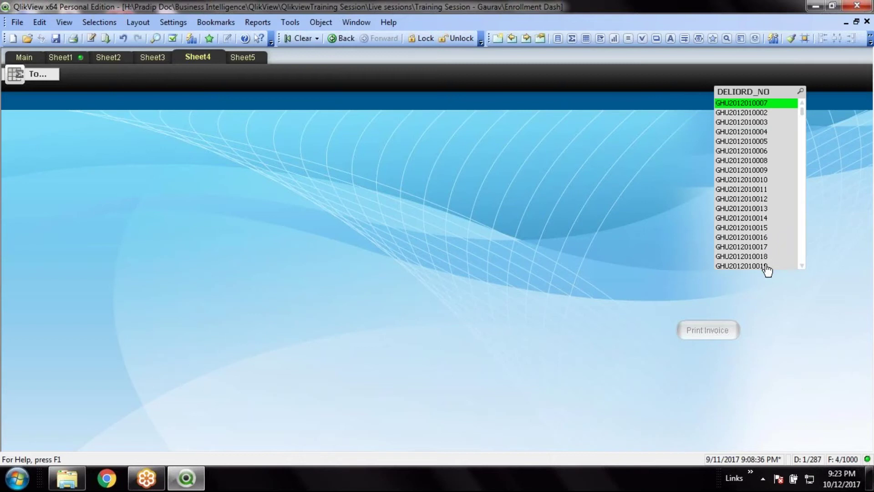
{"action": "left_click_drag", "start_coordinate": [768, 270], "coordinate": [767, 156]}
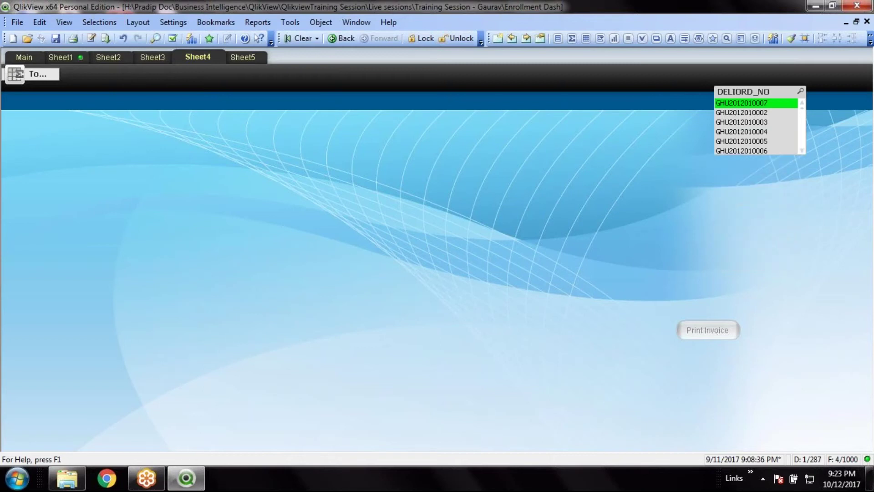
{"action": "left_click_drag", "start_coordinate": [707, 330], "coordinate": [806, 177]}
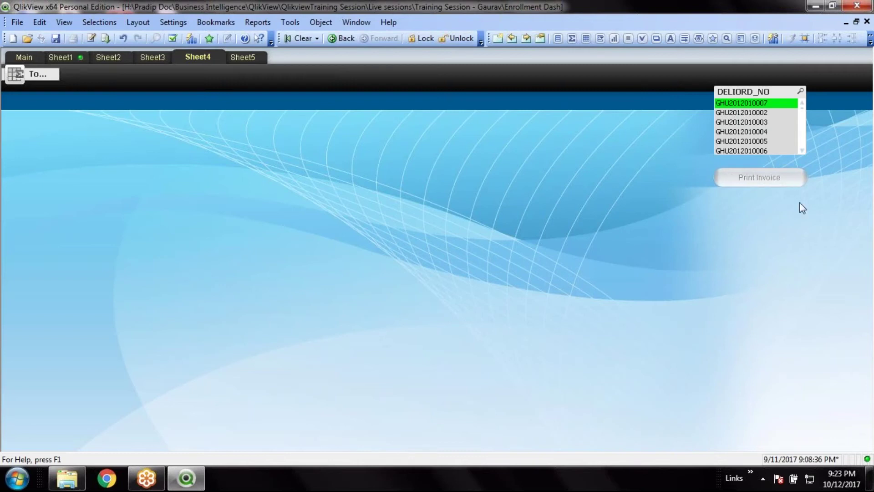
Add a Print > Print Report action to the Print Invoice button
{"action": "right_click", "coordinate": [765, 179]}
{"action": "left_click", "coordinate": [797, 186]}
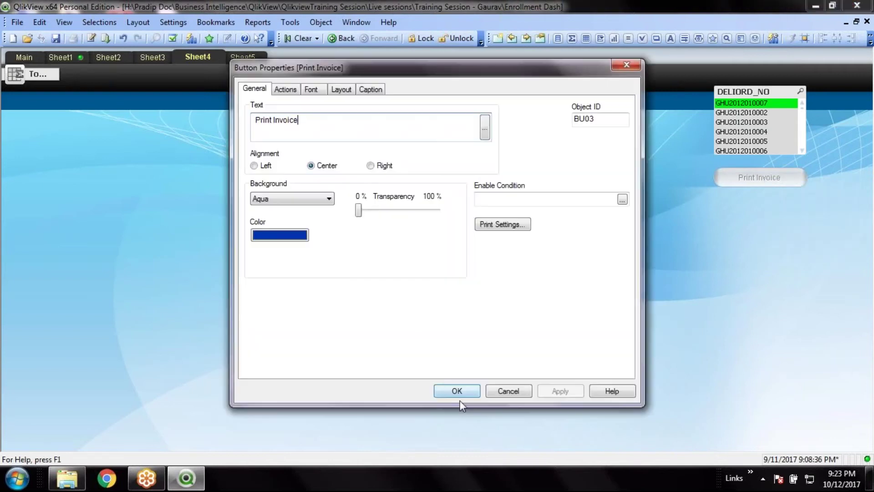
{"action": "left_click", "coordinate": [277, 91]}
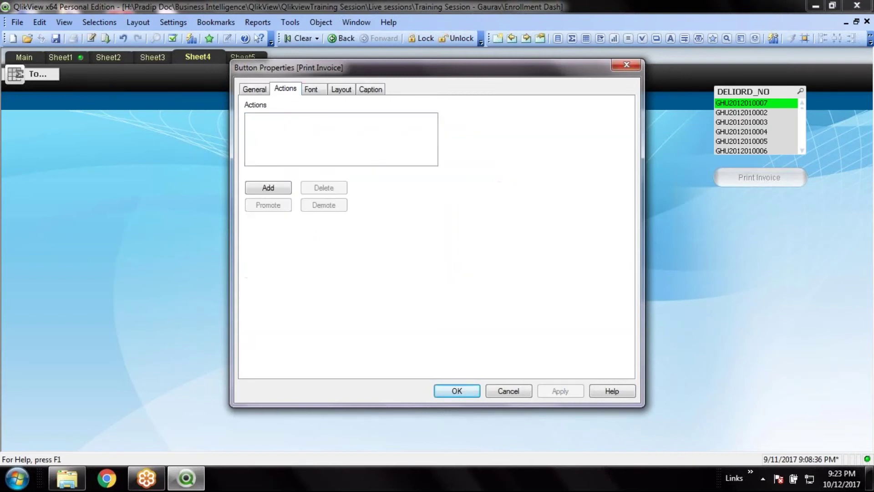
{"action": "left_click", "coordinate": [275, 188]}
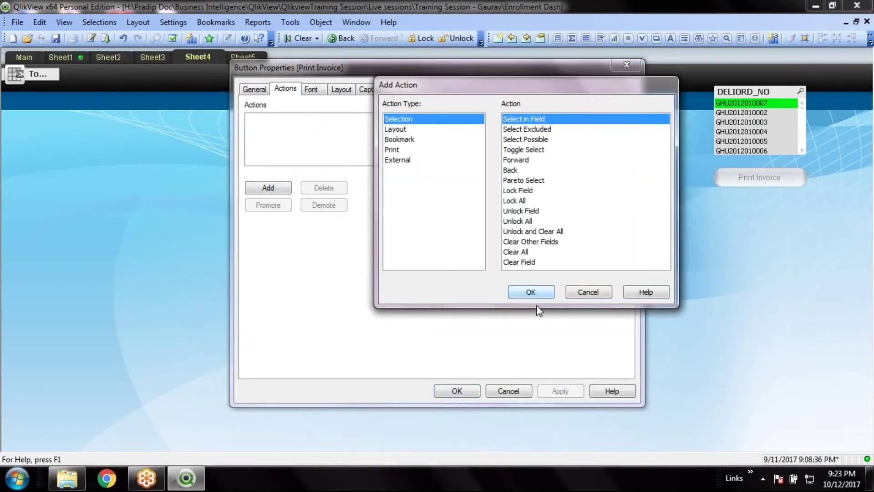
{"action": "left_click", "coordinate": [398, 150]}
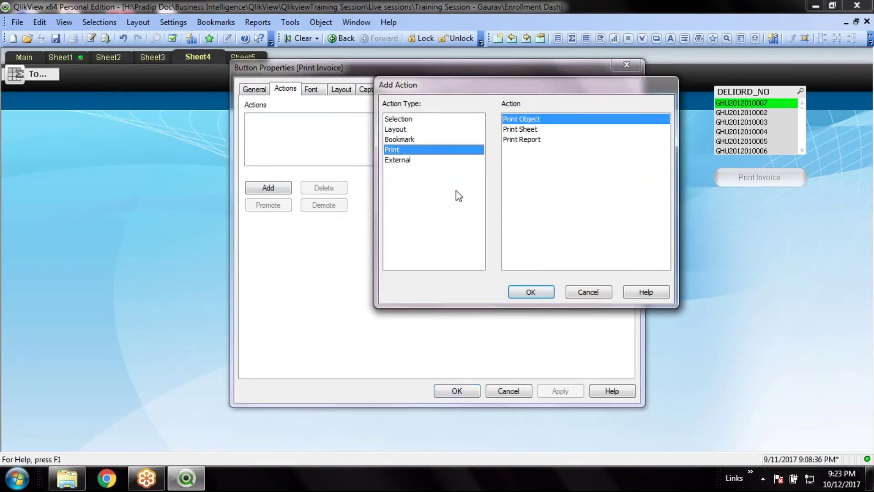
{"action": "left_click", "coordinate": [537, 144]}
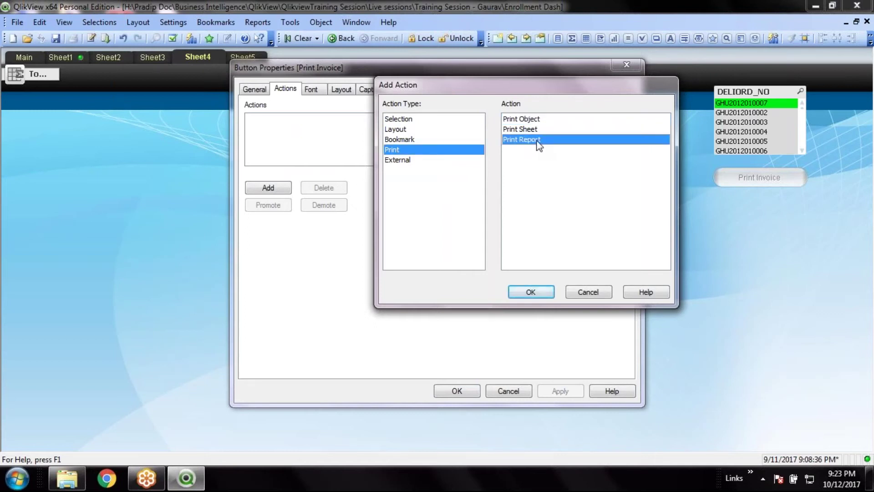
{"action": "left_click", "coordinate": [531, 293]}
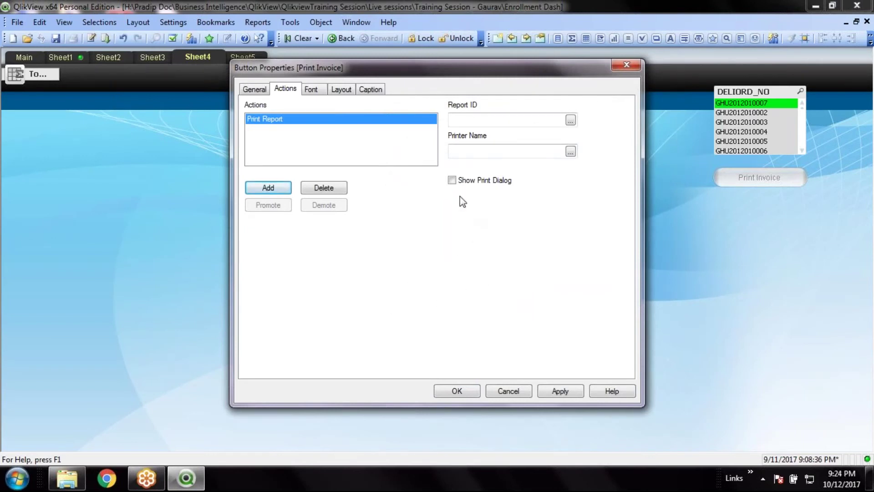
Set the action's Report ID to RP01 with Show Print Dialog ticked, and confirm
{"action": "left_click", "coordinate": [490, 119]}
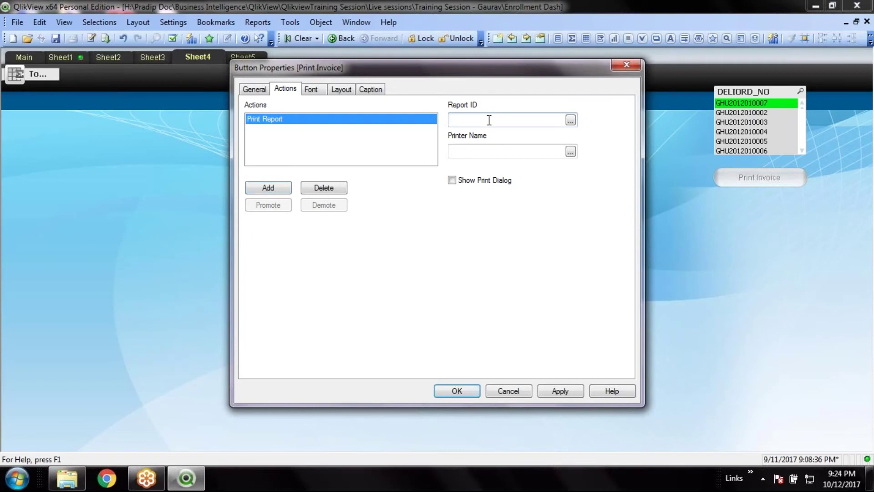
{"action": "type", "text": "RP01"}
{"action": "left_click", "coordinate": [476, 181]}
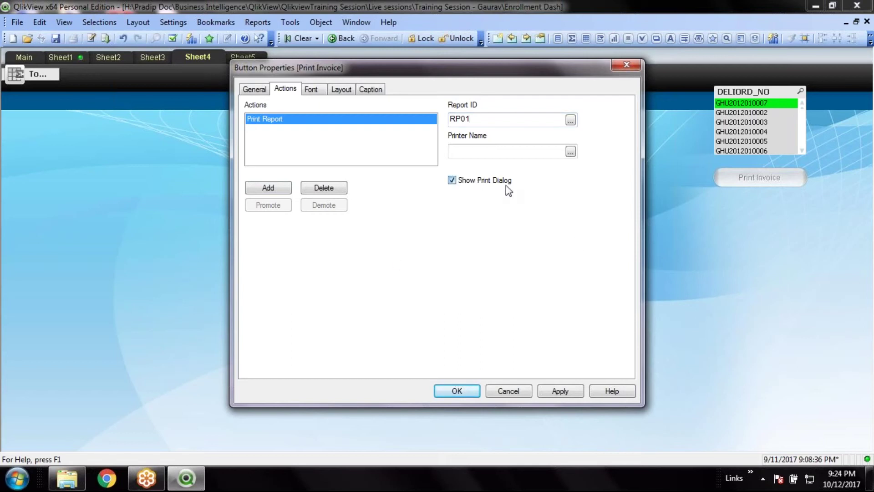
{"action": "left_click", "coordinate": [457, 391]}
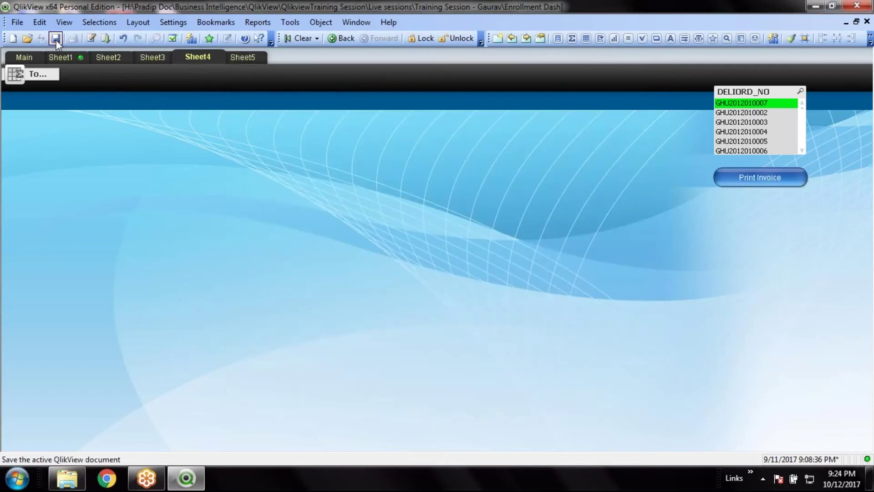
Save the document and return to Sheet4
{"action": "left_click", "coordinate": [56, 38]}
{"action": "right_click", "coordinate": [463, 295]}
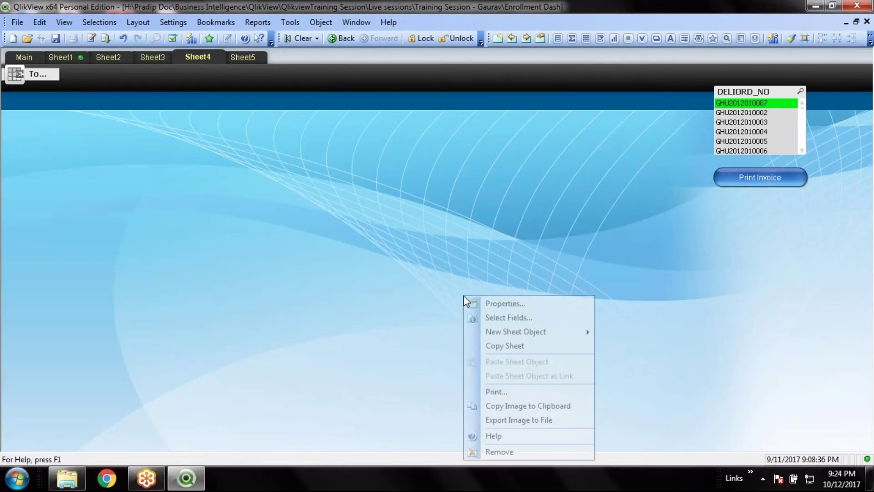
{"action": "left_click", "coordinate": [378, 270]}
{"action": "left_click", "coordinate": [26, 58]}
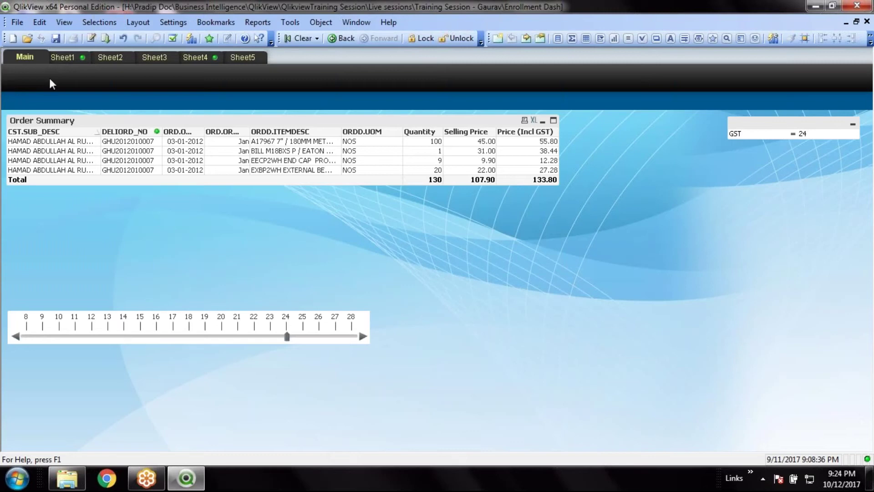
{"action": "left_click", "coordinate": [127, 59]}
{"action": "left_click", "coordinate": [154, 61]}
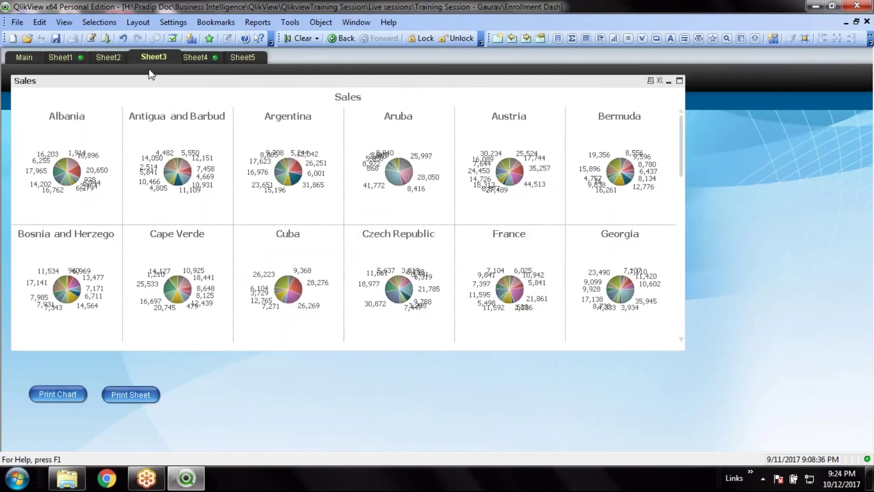
{"action": "left_click", "coordinate": [196, 58]}
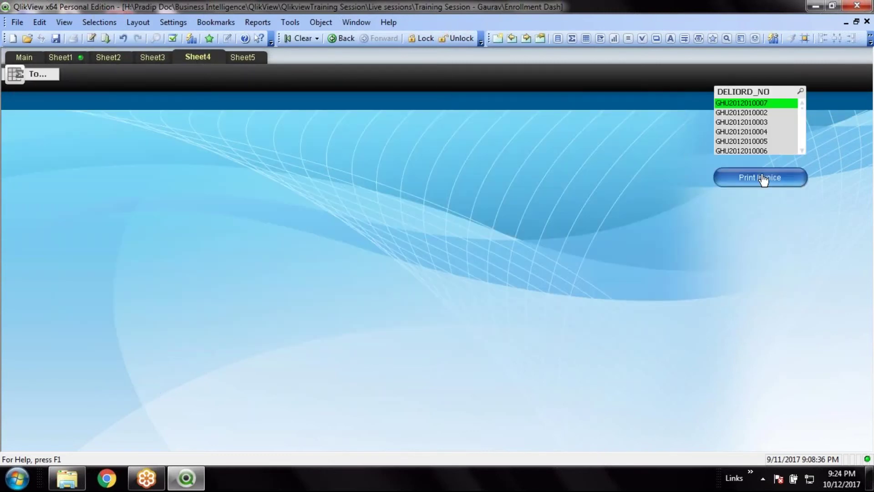
Paste a copy of the Print Invoice button at Sheet1's top right and clear all selections
{"action": "right_click", "coordinate": [779, 179]}
{"action": "left_click", "coordinate": [798, 181]}
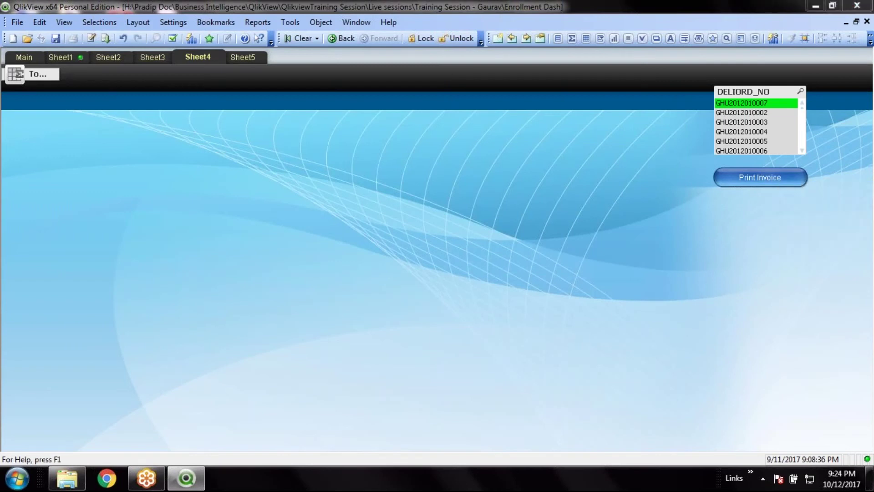
{"action": "key", "text": "Escape"}
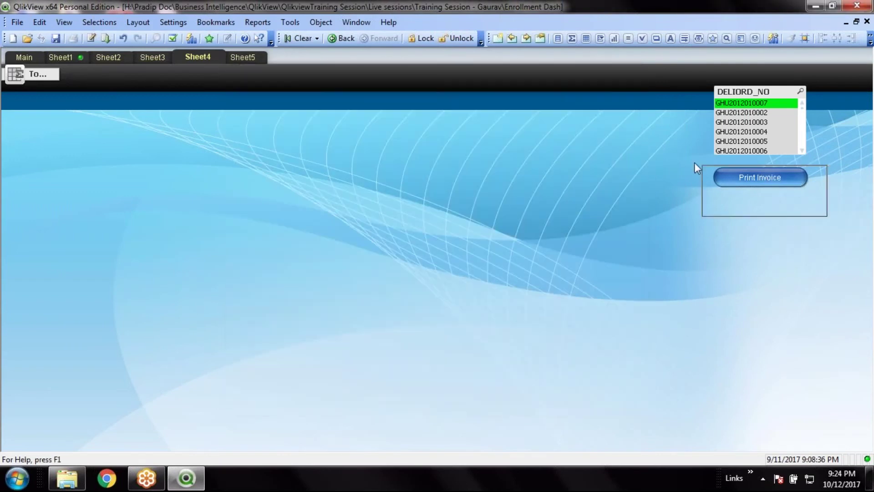
{"action": "left_click", "coordinate": [20, 58]}
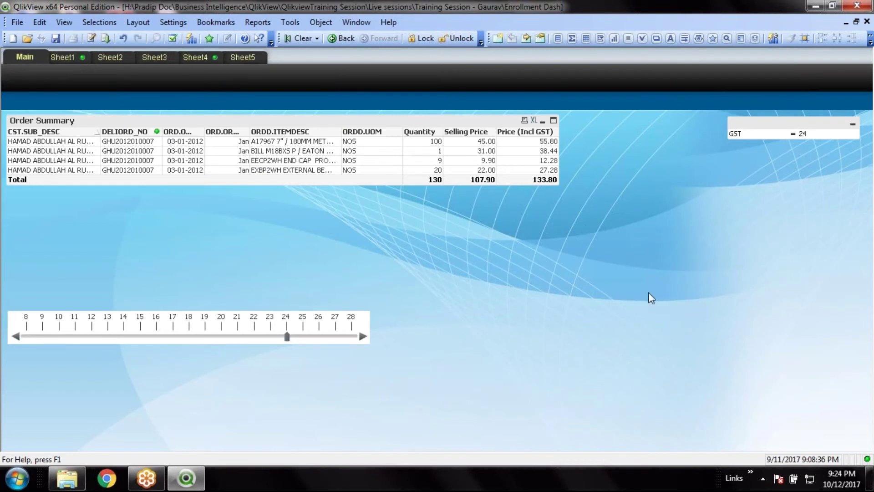
{"action": "left_click", "coordinate": [72, 60]}
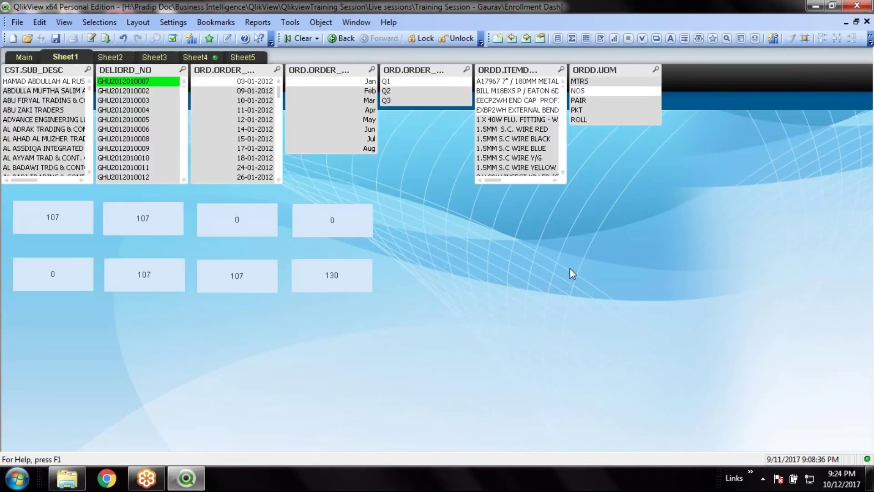
{"action": "key", "text": "ctrl+v"}
{"action": "left_click_drag", "start_coordinate": [745, 181], "coordinate": [717, 77]}
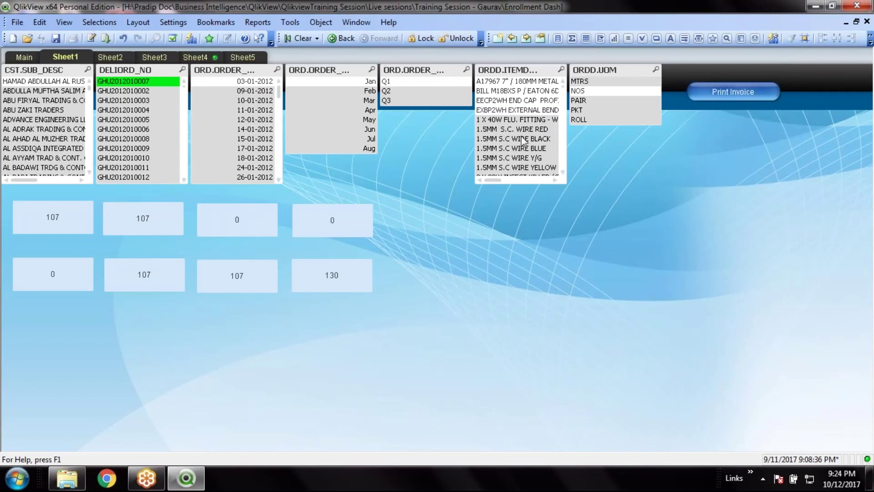
{"action": "left_click", "coordinate": [287, 38]}
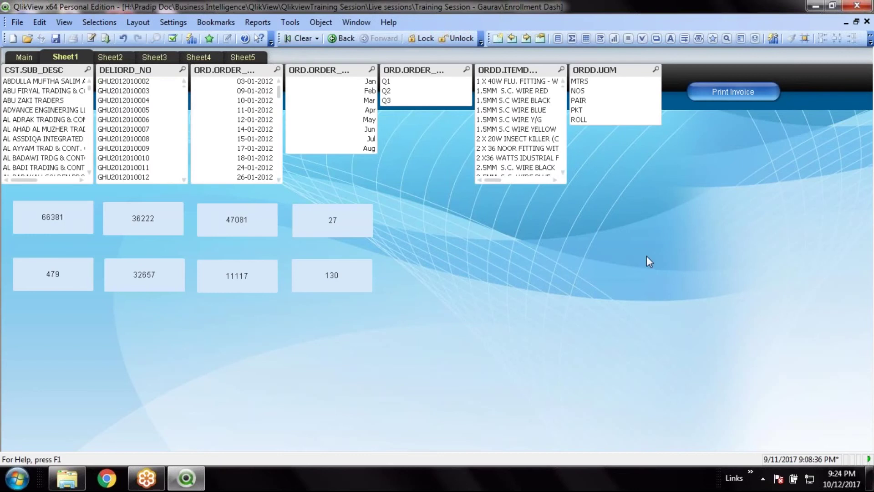
{"action": "left_click", "coordinate": [126, 138]}
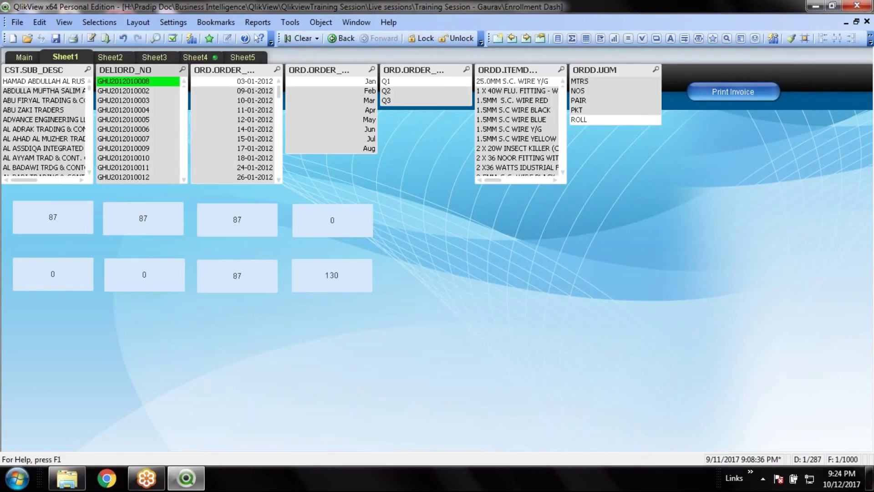
{"action": "left_click", "coordinate": [742, 93]}
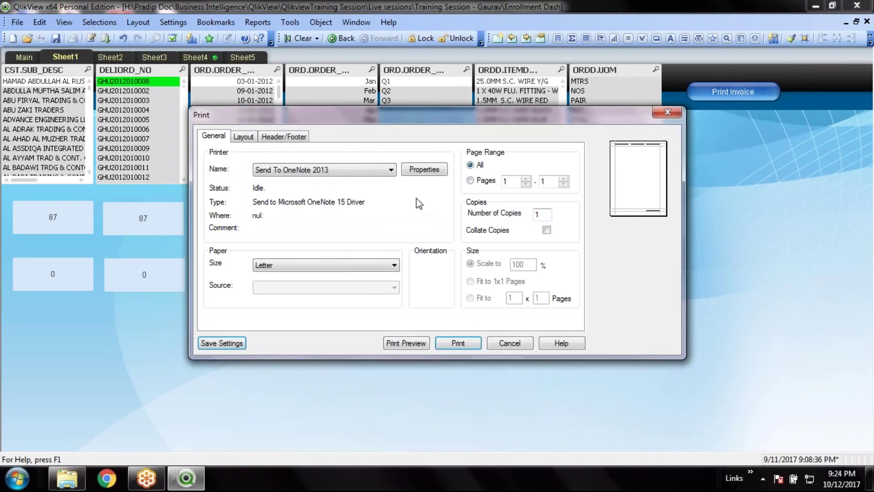
{"action": "left_click", "coordinate": [411, 345]}
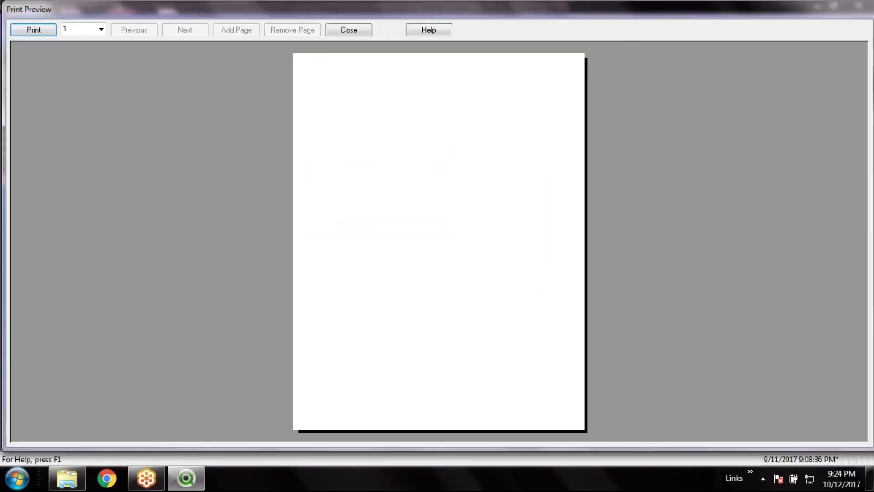
{"action": "left_click", "coordinate": [445, 189]}
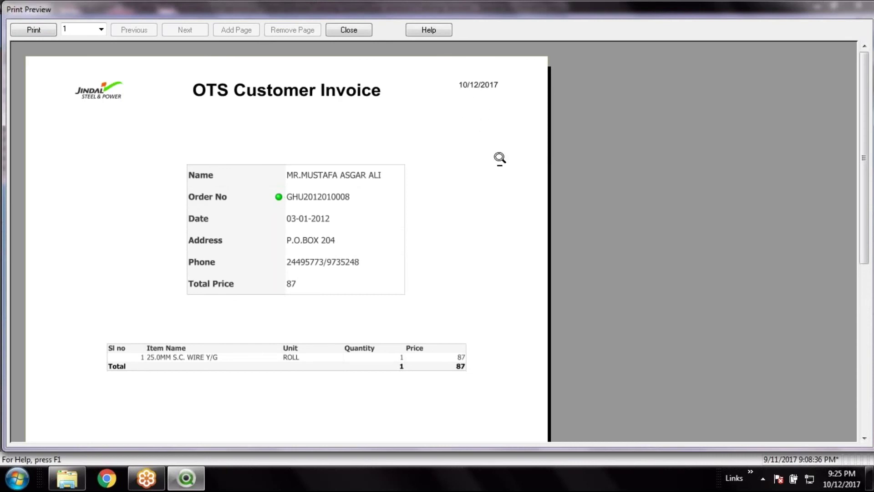
{"action": "scroll", "coordinate": [270, 229], "scroll_direction": "down", "scroll_amount": 1}
{"action": "scroll", "coordinate": [287, 200], "scroll_direction": "down", "scroll_amount": 1}
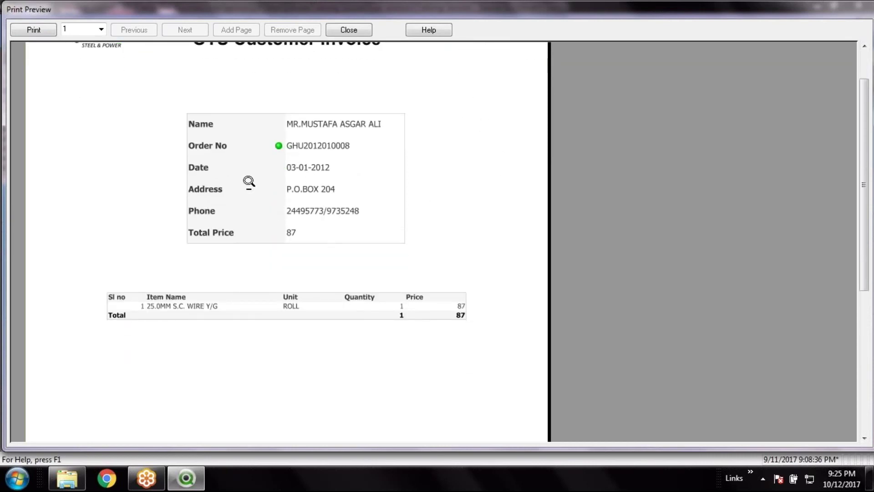
{"action": "scroll", "coordinate": [247, 183], "scroll_direction": "down", "scroll_amount": 1}
{"action": "scroll", "coordinate": [356, 317], "scroll_direction": "down", "scroll_amount": 4}
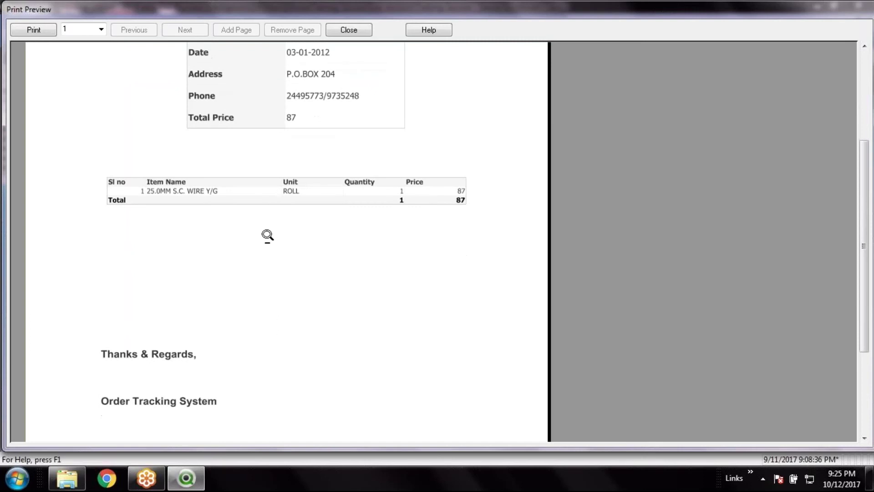
{"action": "scroll", "coordinate": [131, 260], "scroll_direction": "down", "scroll_amount": 1}
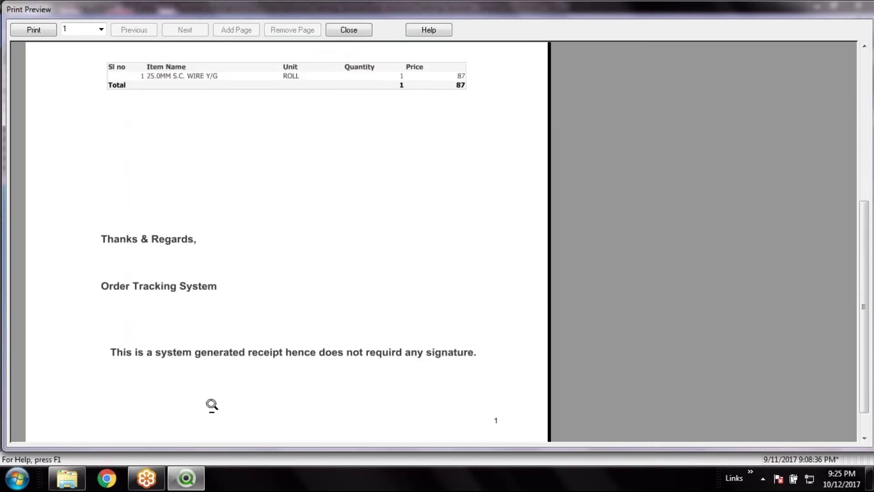
{"action": "scroll", "coordinate": [453, 364], "scroll_direction": "down", "scroll_amount": 1}
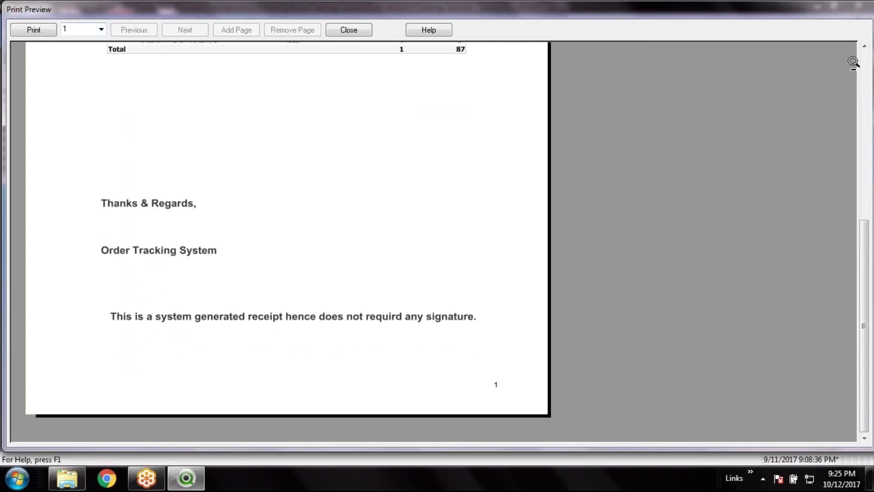
{"action": "scroll", "coordinate": [629, 220], "scroll_direction": "up", "scroll_amount": 1}
{"action": "left_click", "coordinate": [355, 28]}
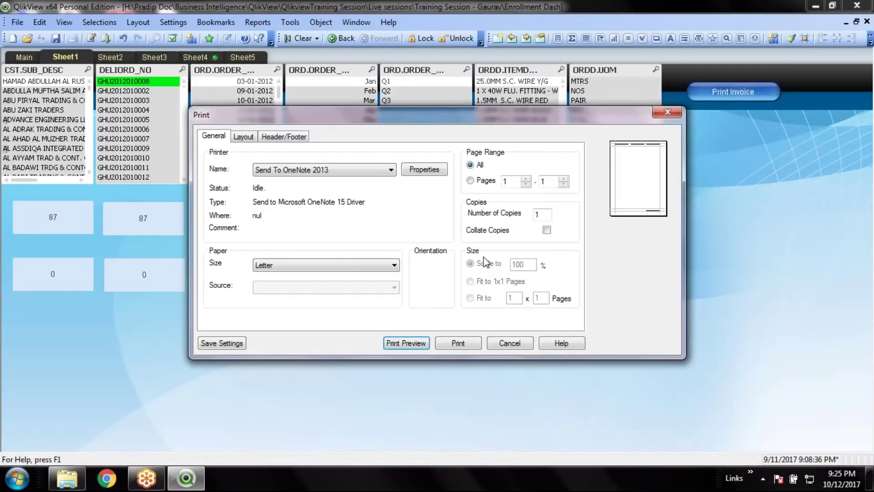
{"action": "left_click", "coordinate": [510, 344]}
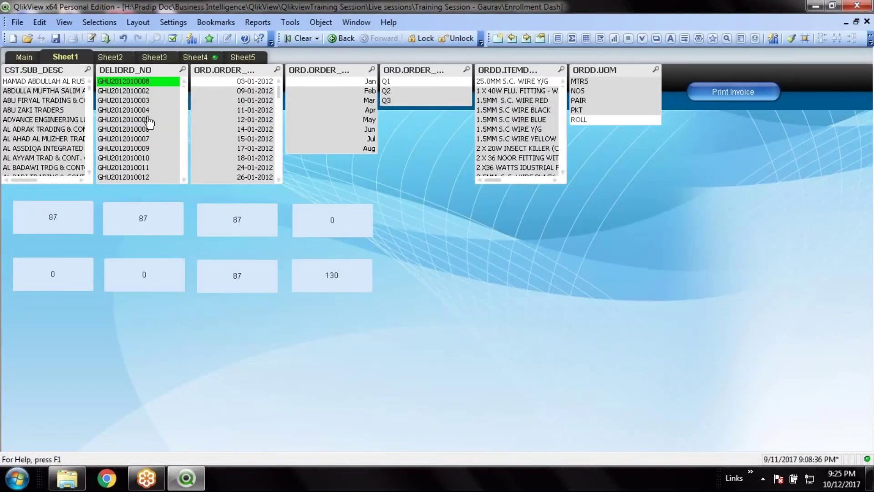
{"action": "left_click", "coordinate": [141, 121]}
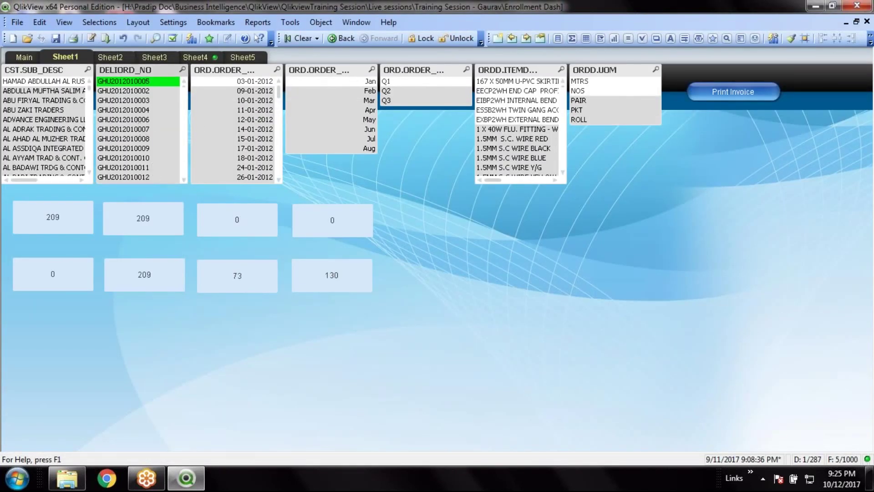
{"action": "left_click", "coordinate": [733, 92]}
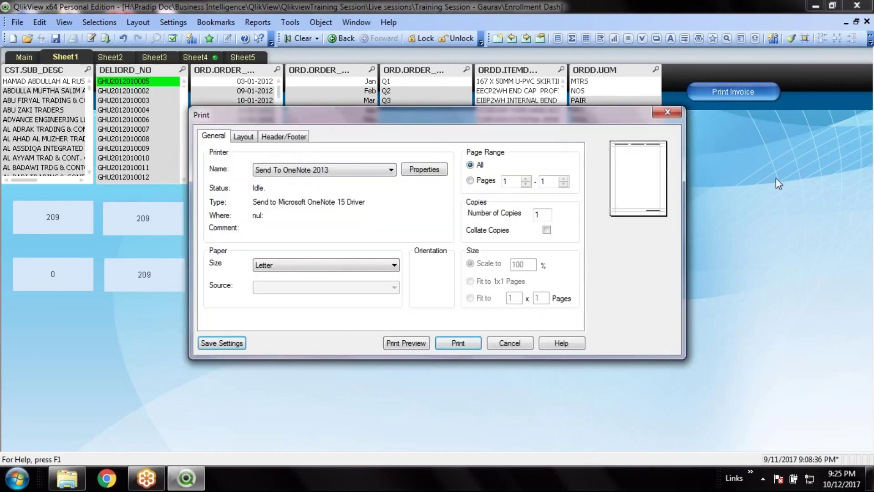
{"action": "left_click", "coordinate": [406, 343]}
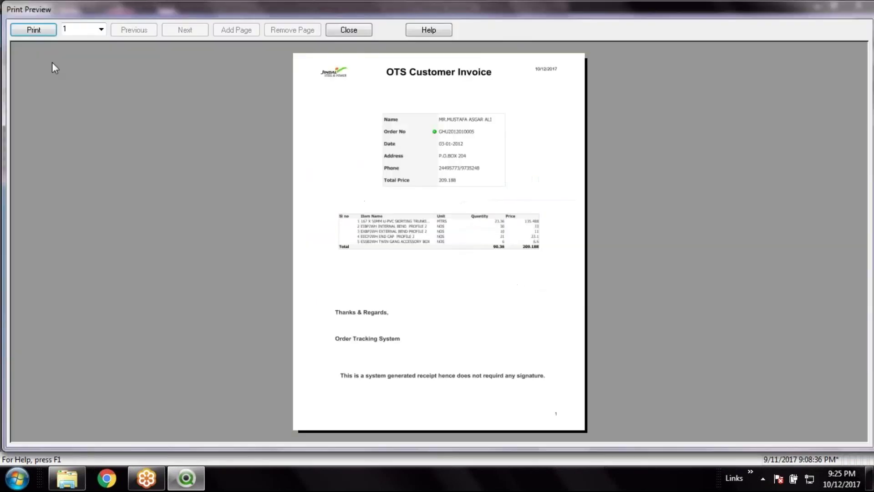
{"action": "left_click", "coordinate": [425, 156]}
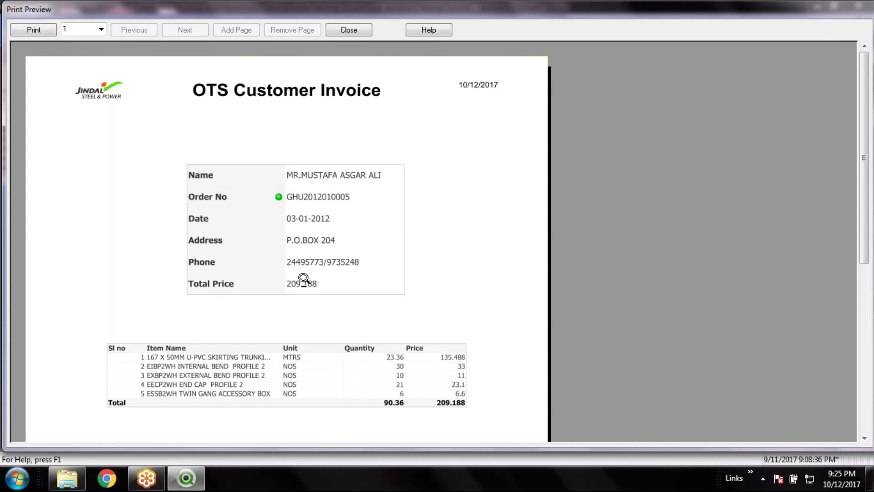
{"action": "scroll", "coordinate": [482, 323], "scroll_direction": "down", "scroll_amount": 1}
{"action": "scroll", "coordinate": [482, 323], "scroll_direction": "down", "scroll_amount": 9}
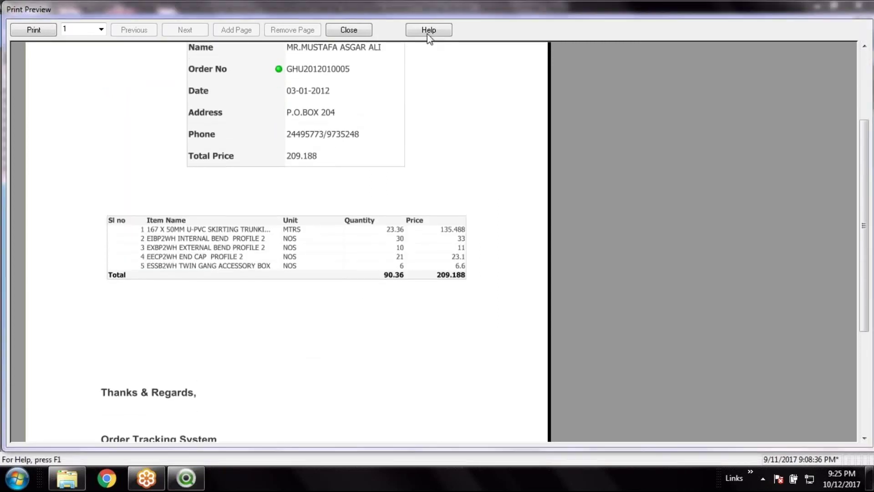
{"action": "left_click", "coordinate": [50, 30]}
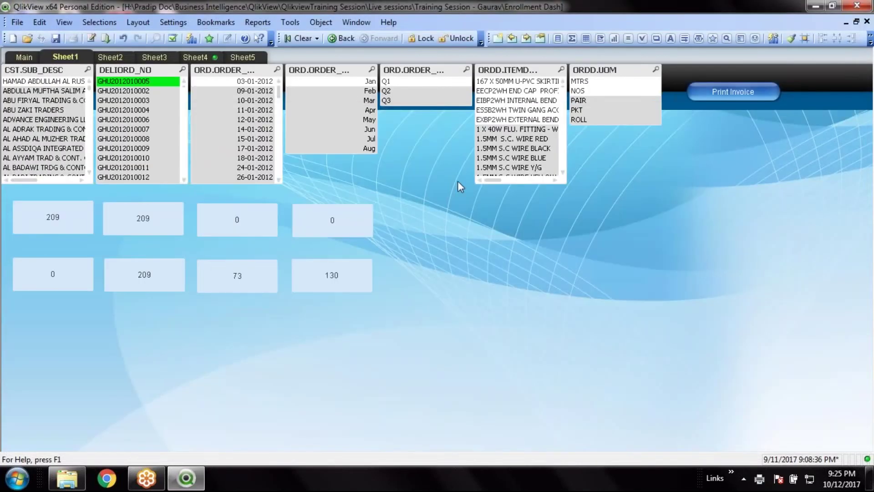